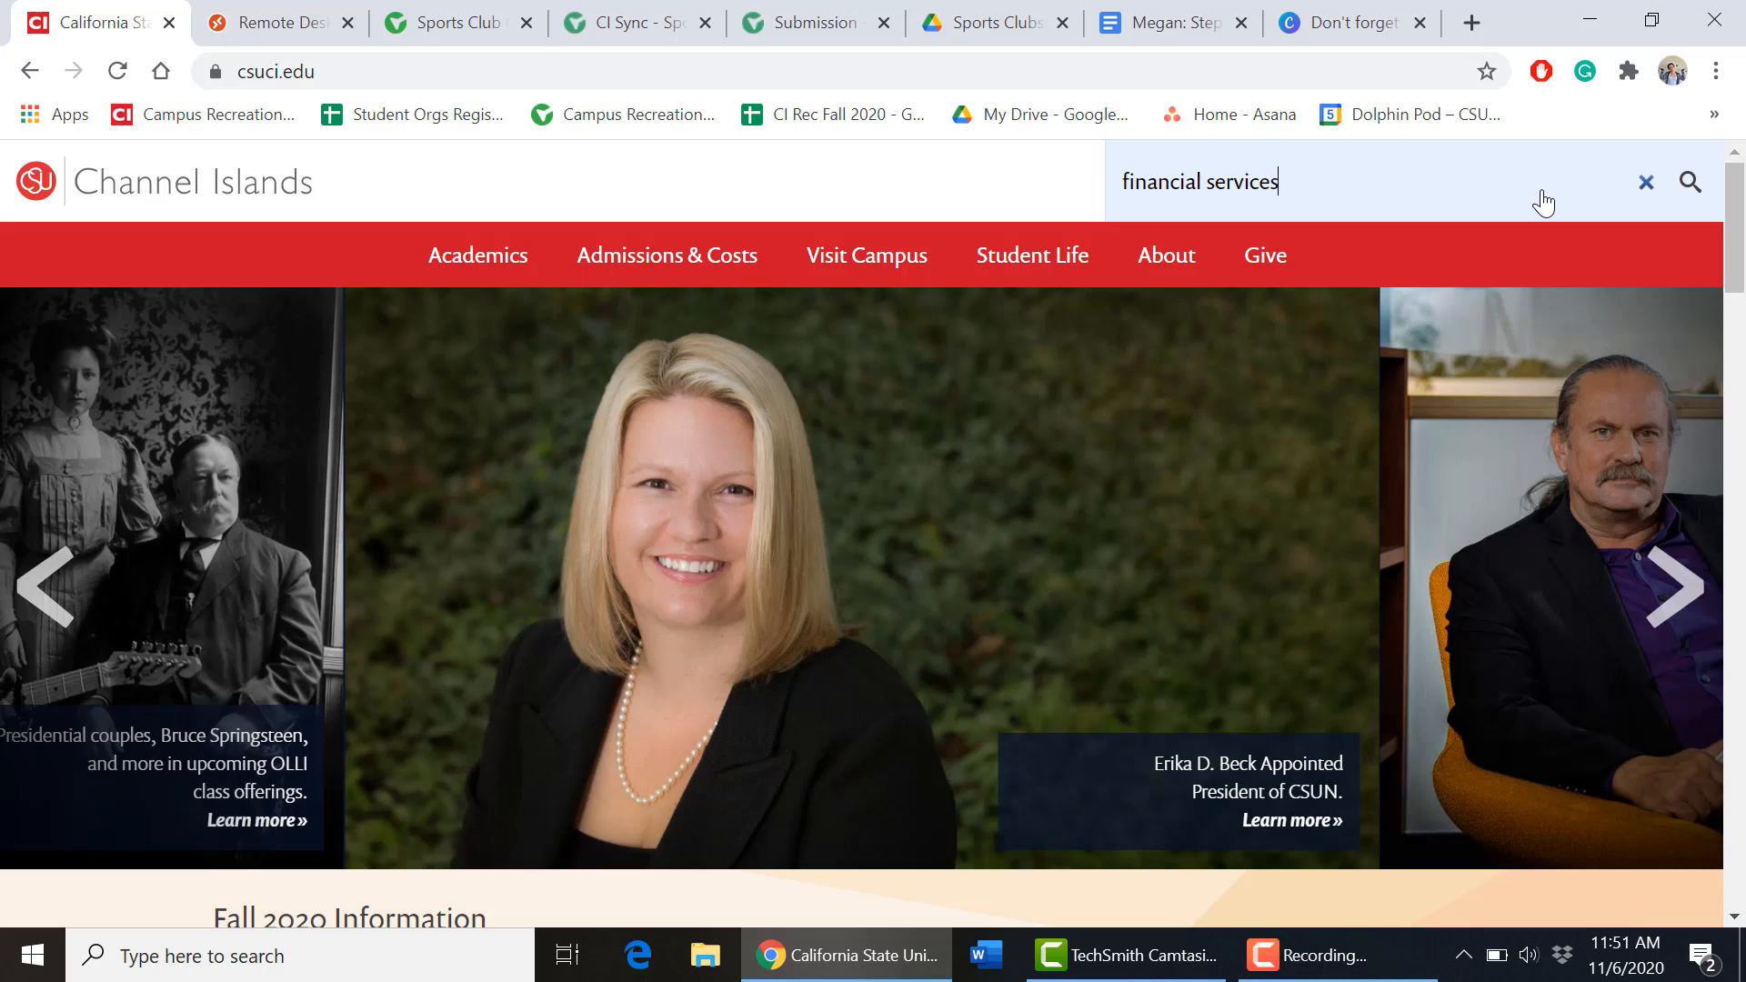
Search csuci.edu for financial services and go to the Financial Services Forms and Tutorials page.
key("Return")
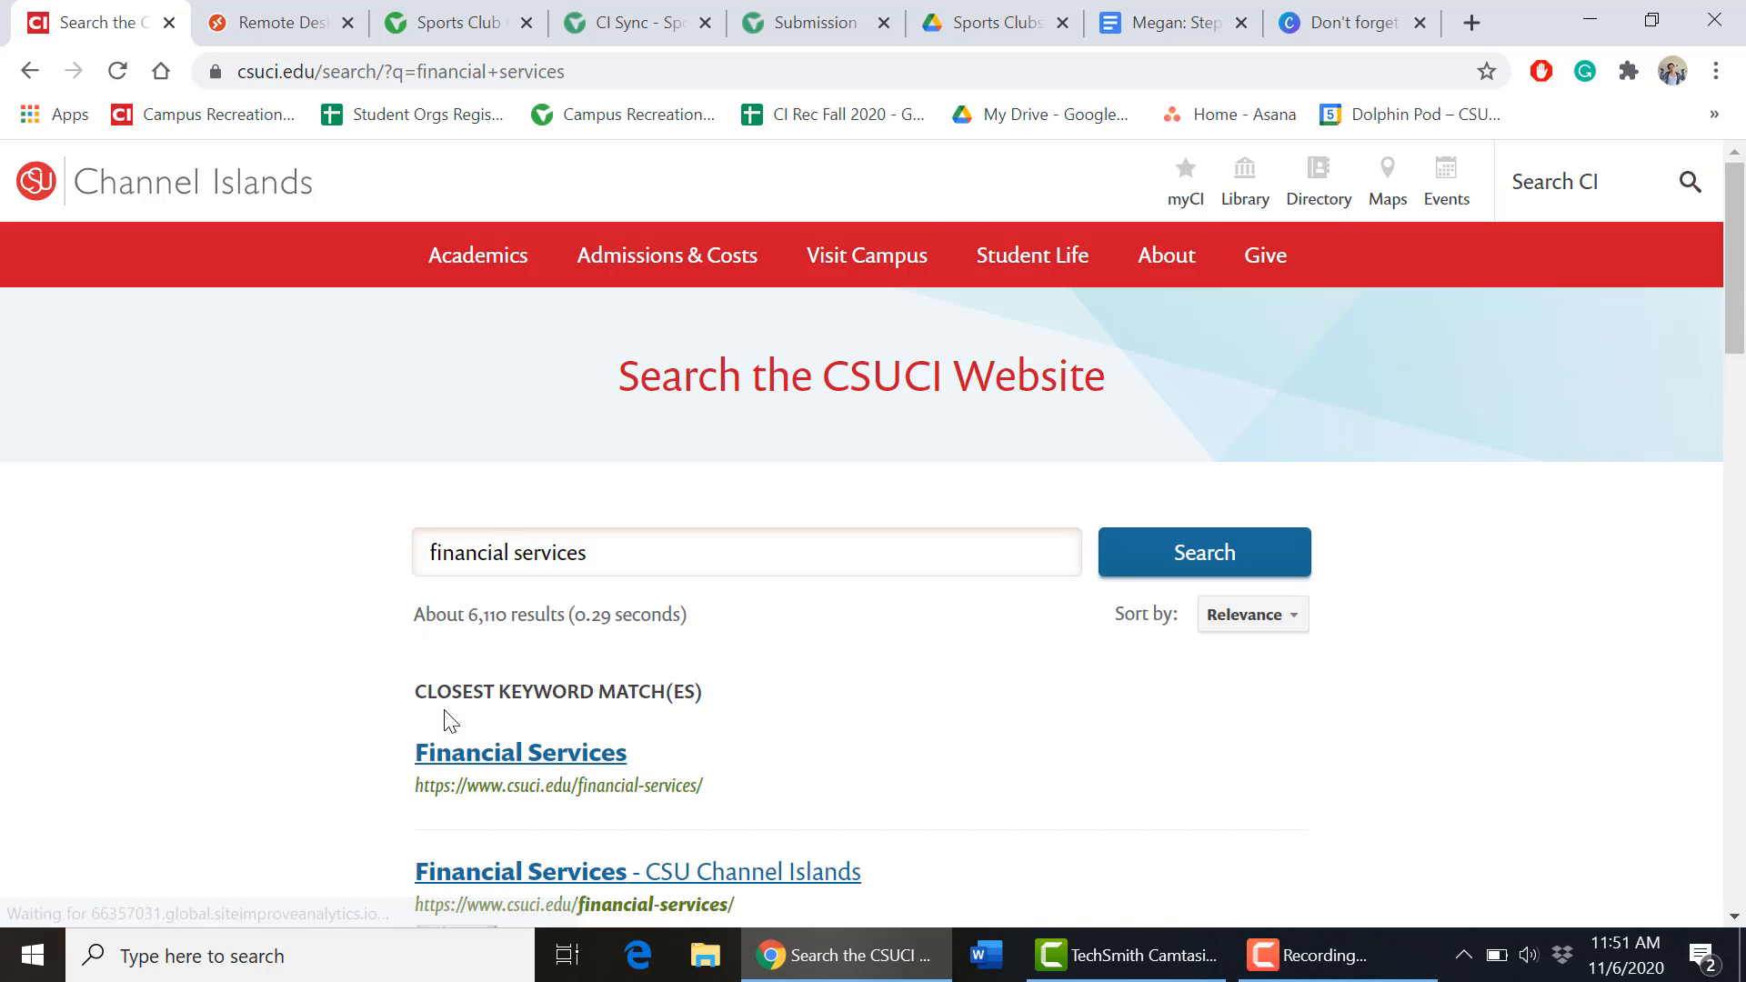
left_click(477, 755)
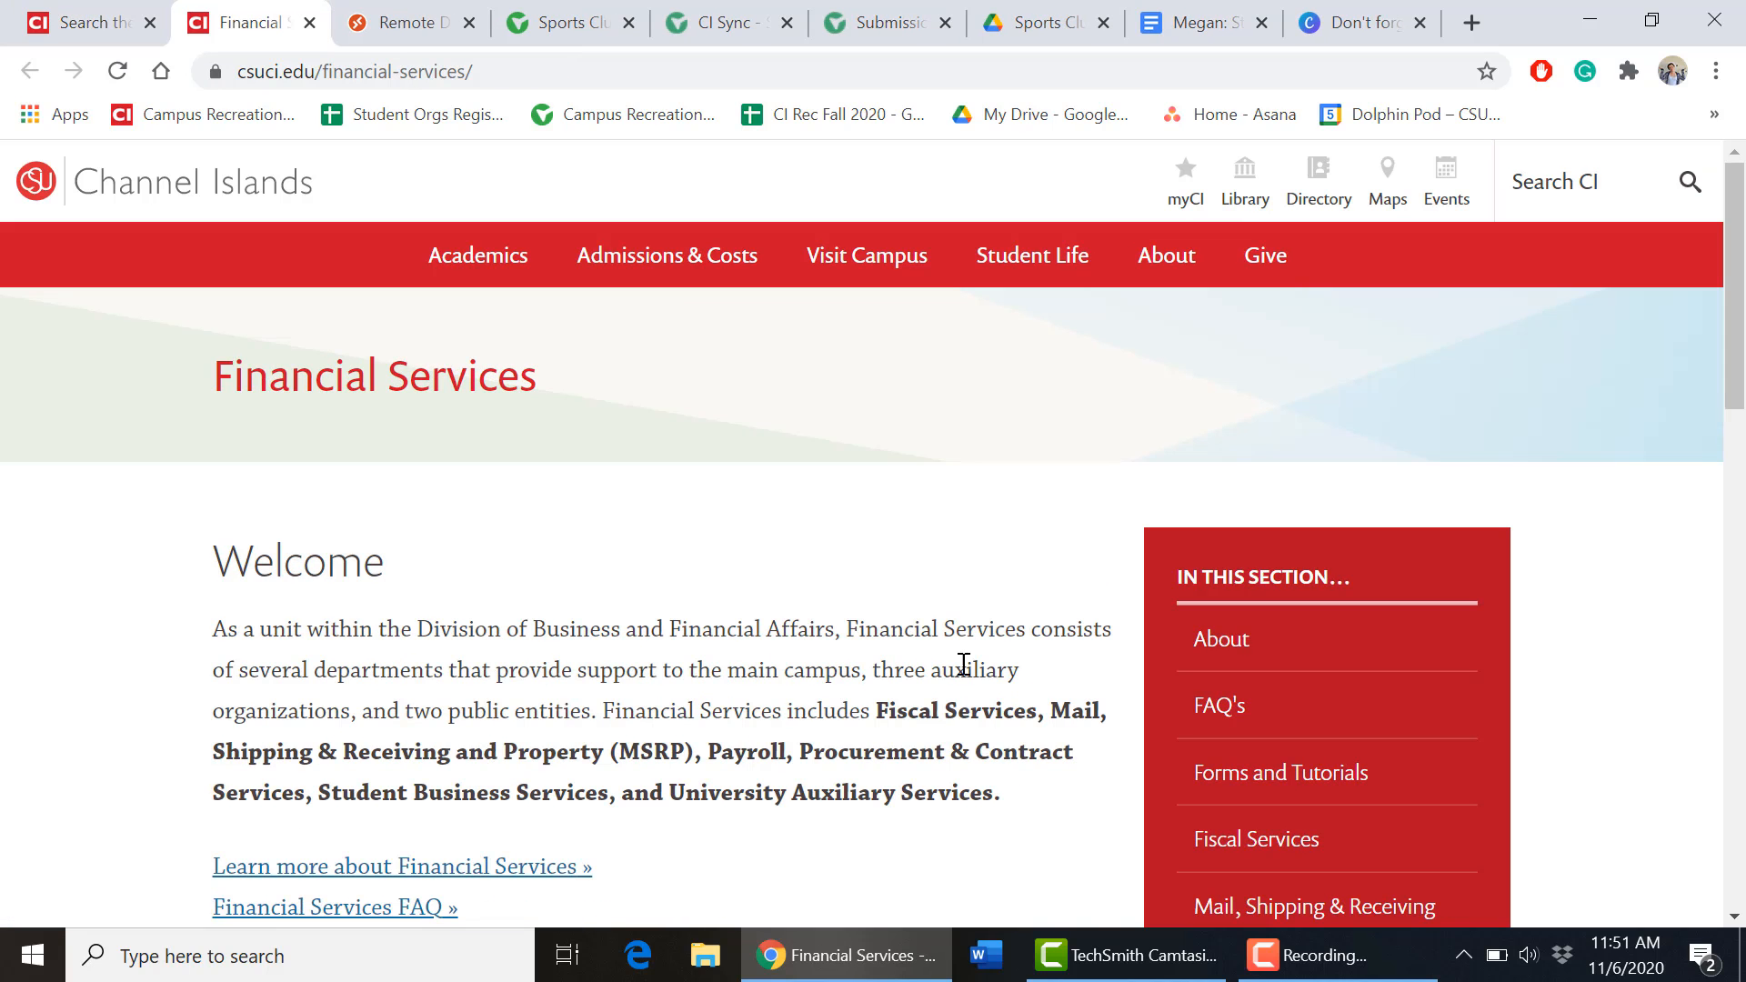
left_click(1379, 783)
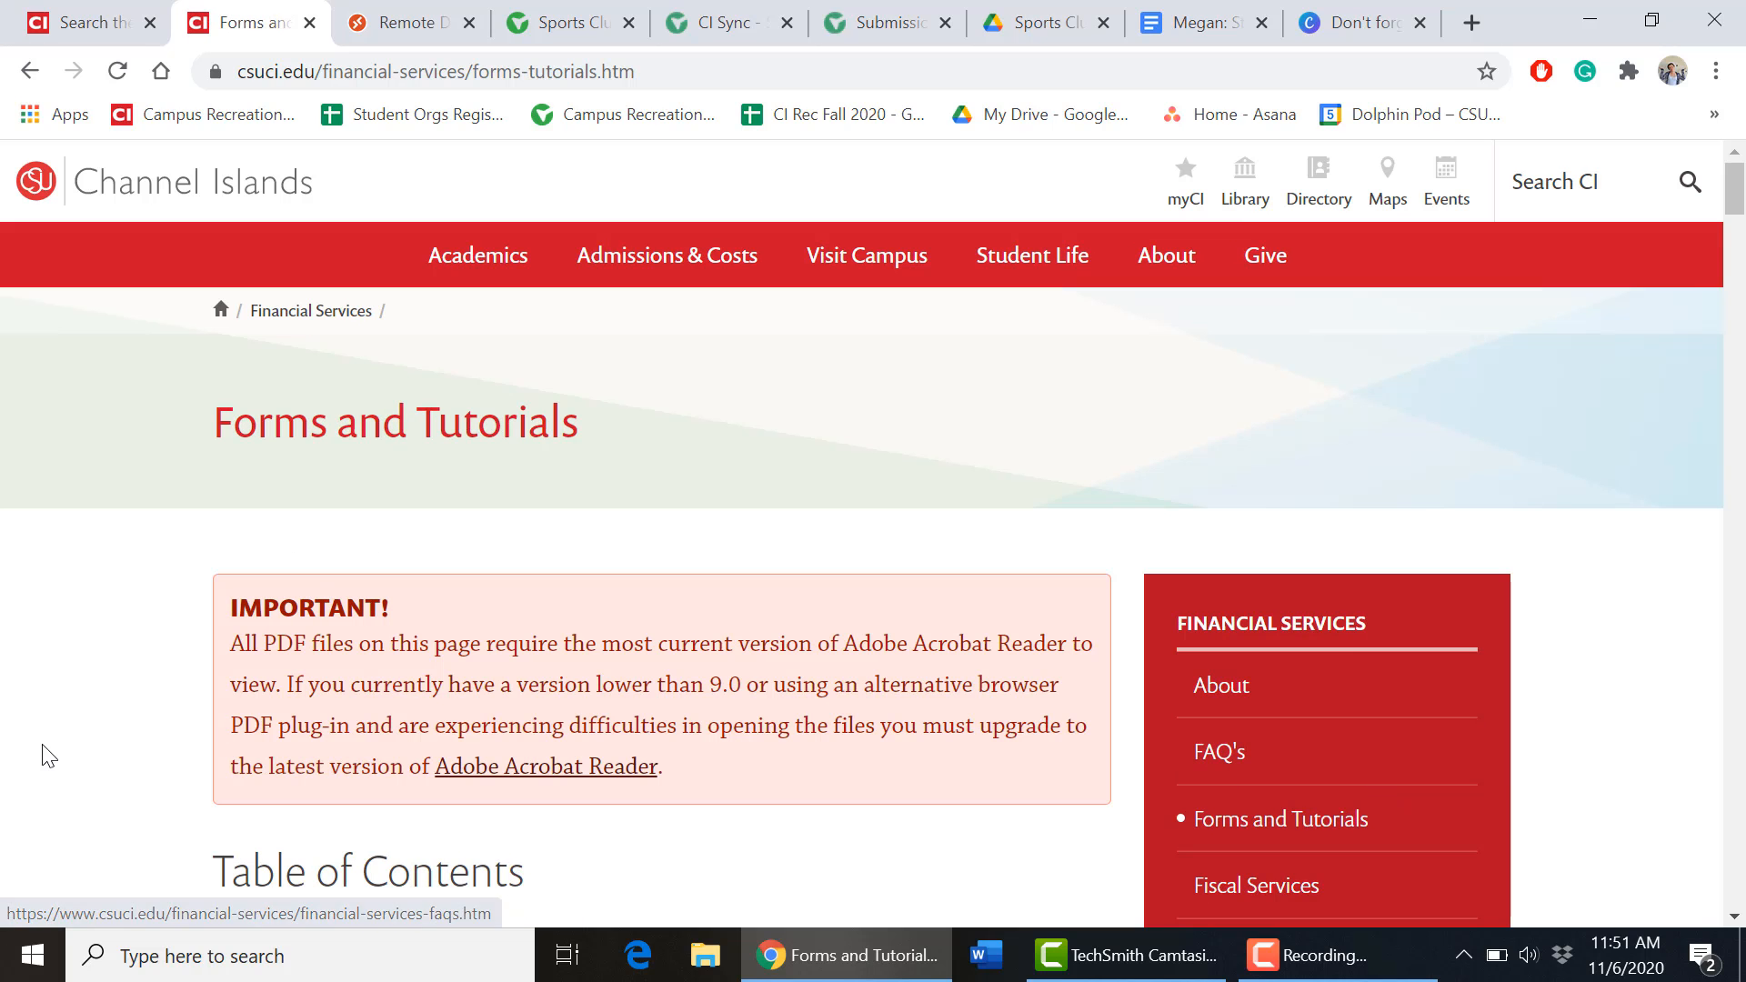
scroll(58, 750, "down", 7)
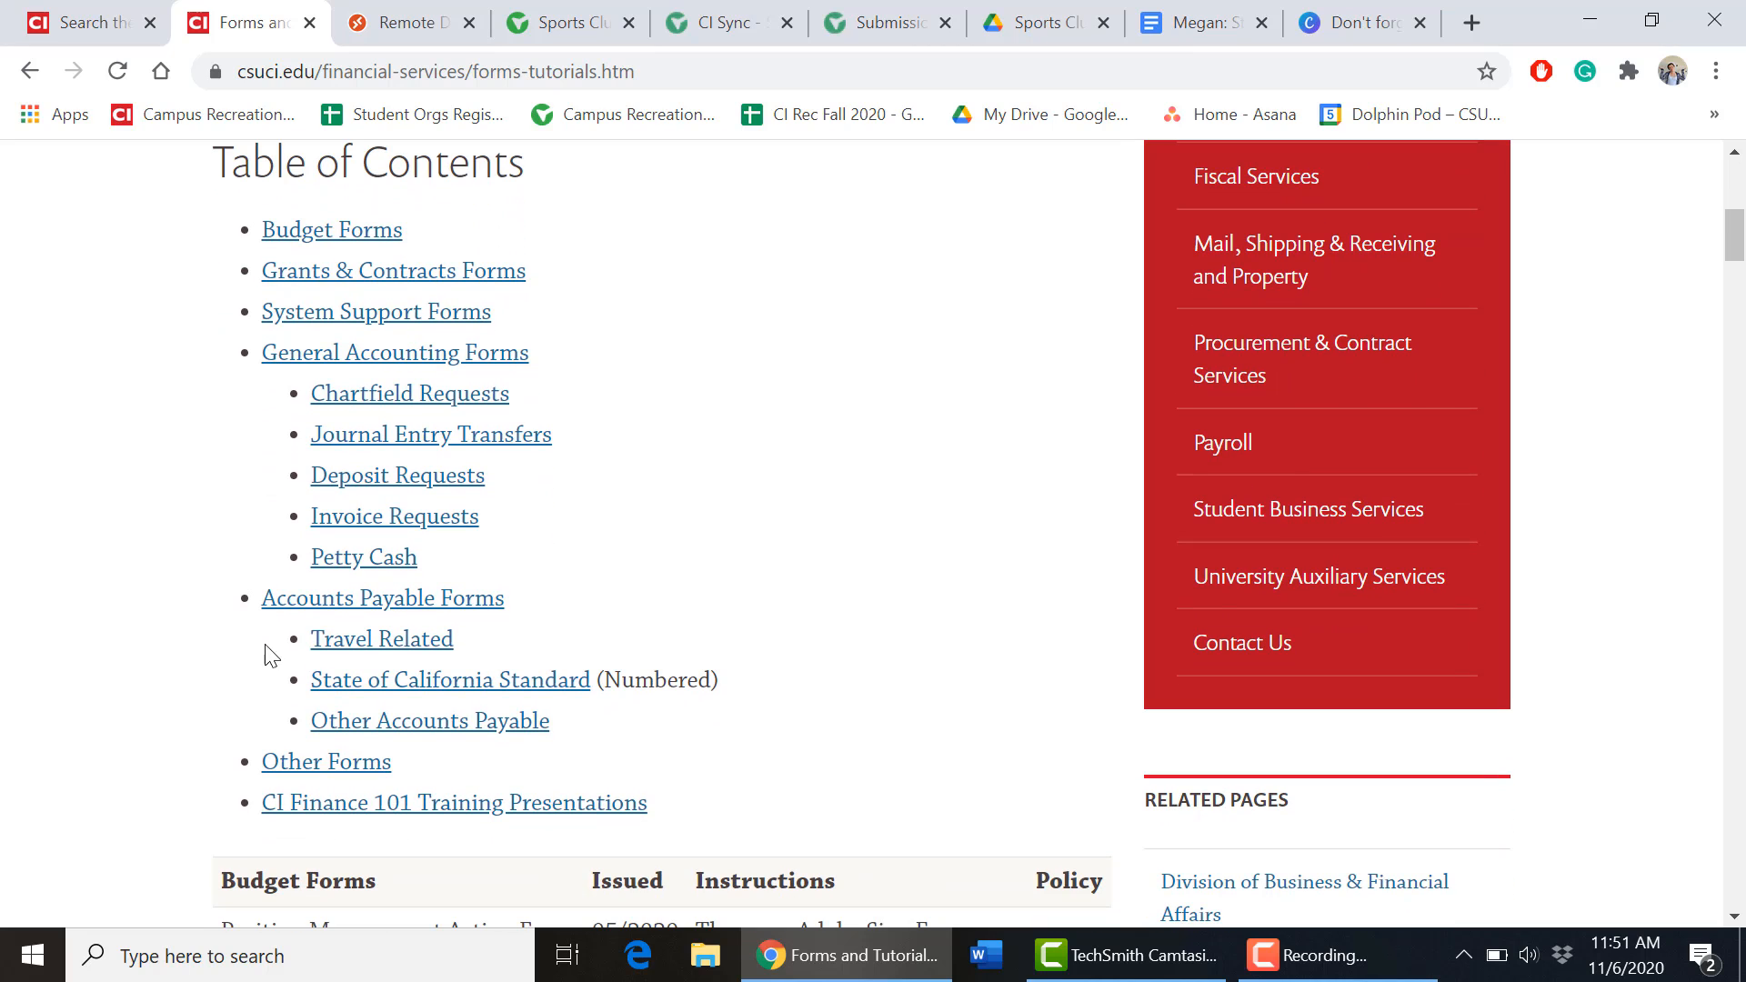
Download the 2020 Travel Expense Claim Form zip from the travel-related forms into Downloads.
left_click(351, 651)
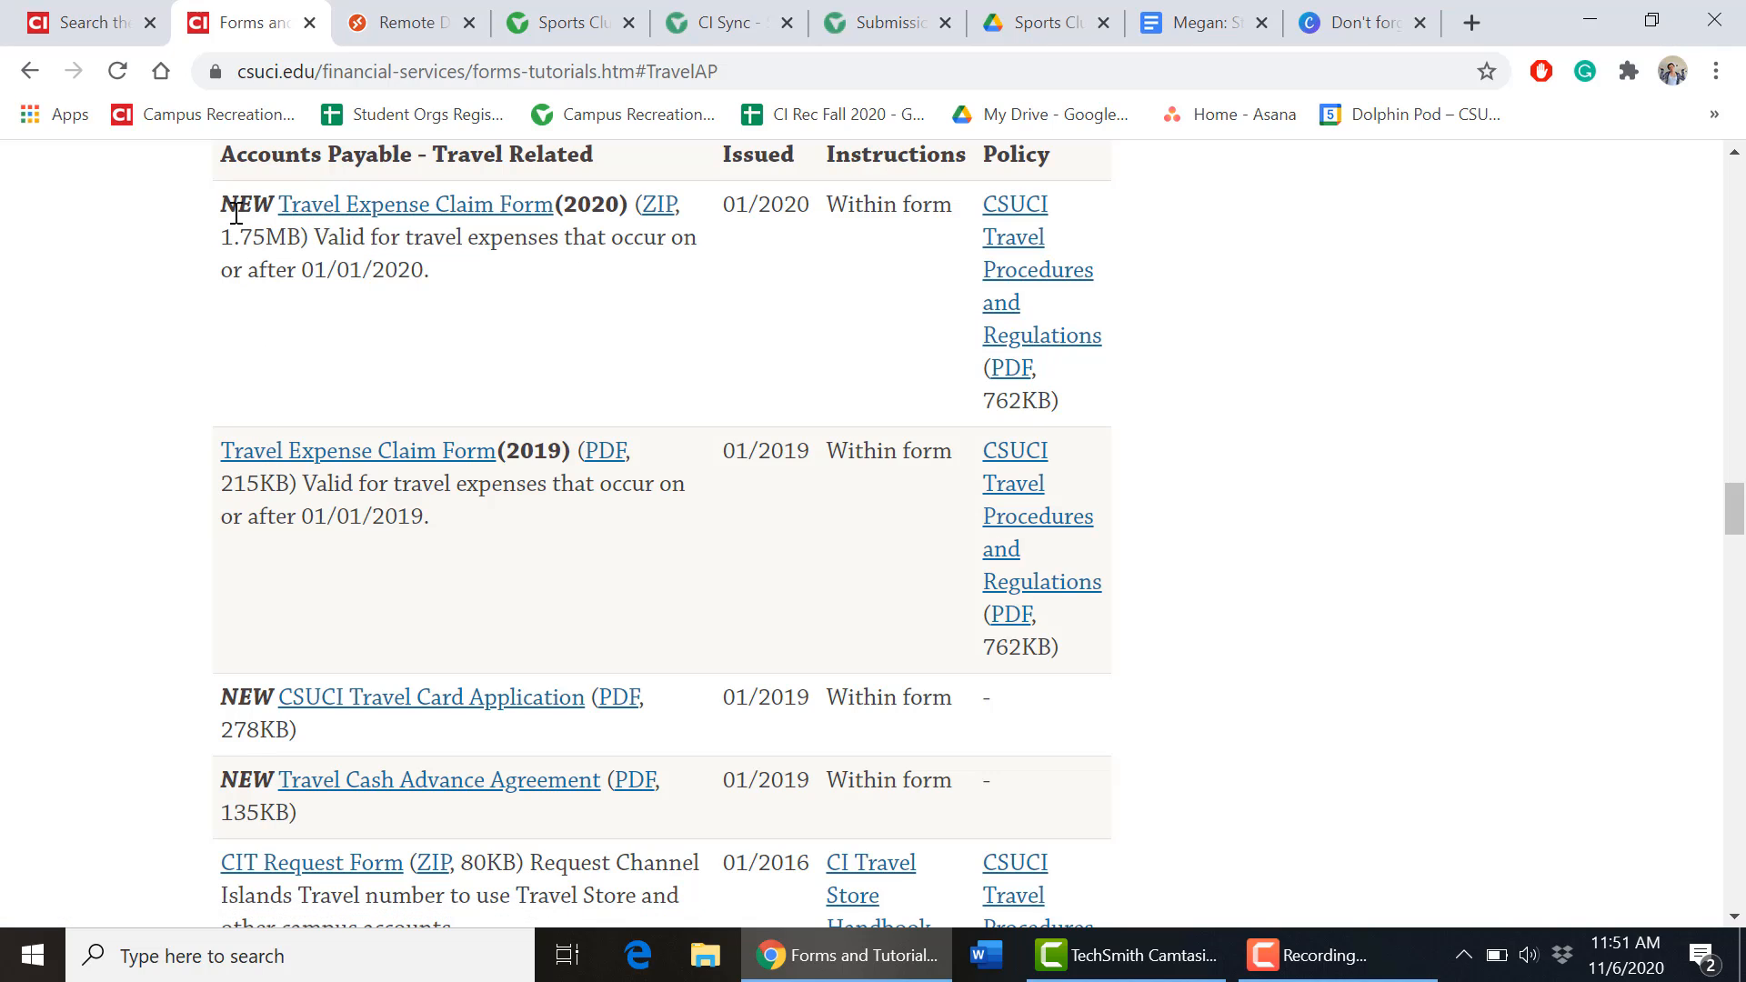
left_click(327, 215)
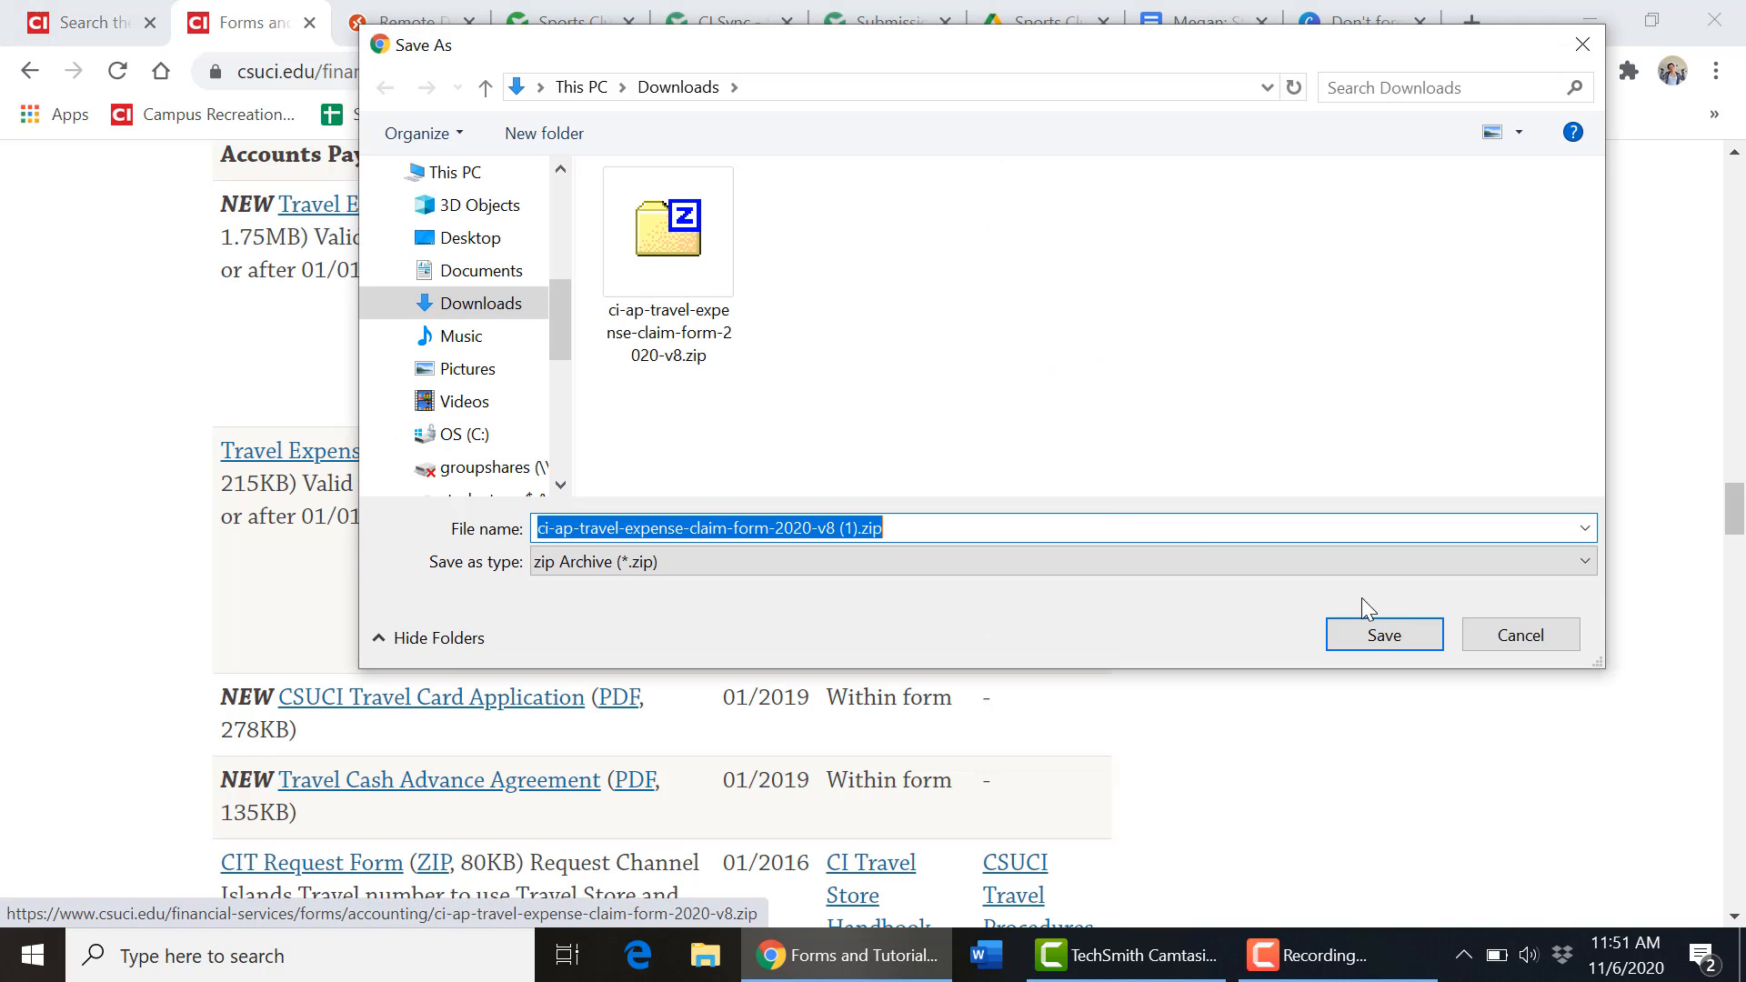
left_click(1377, 634)
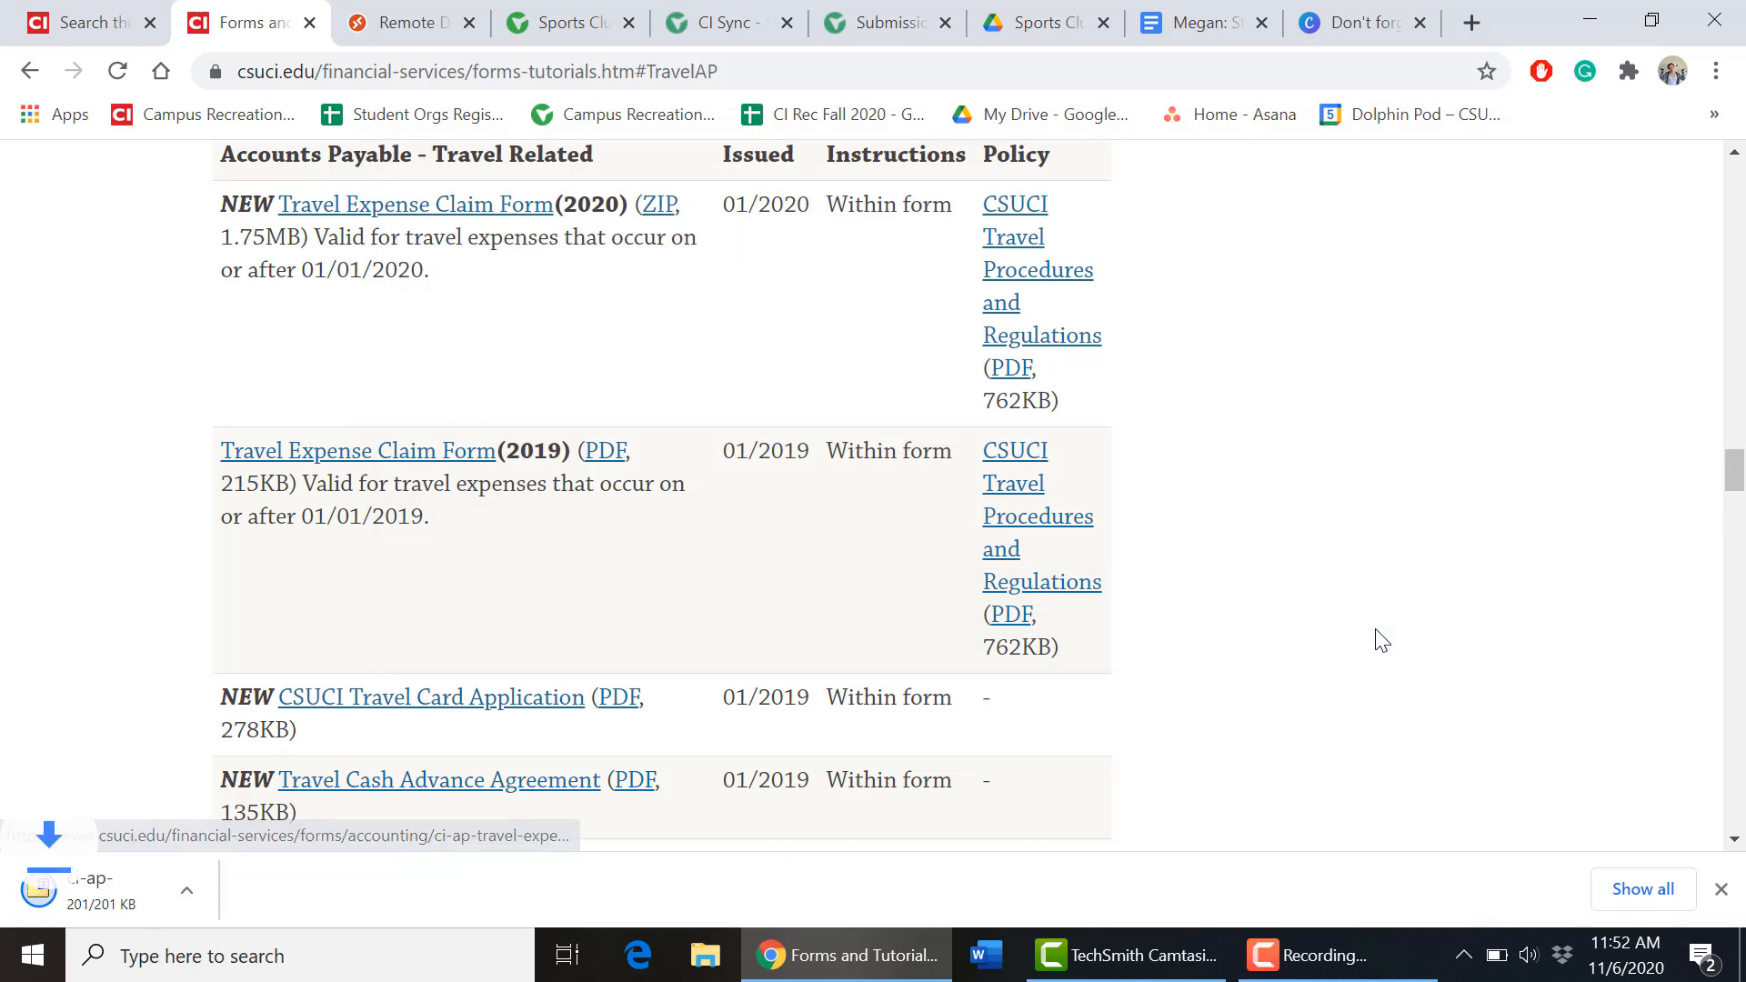
Open the downloaded zip and launch the ci-ap-travel-expense PDF from 7-Zip.
left_click(128, 891)
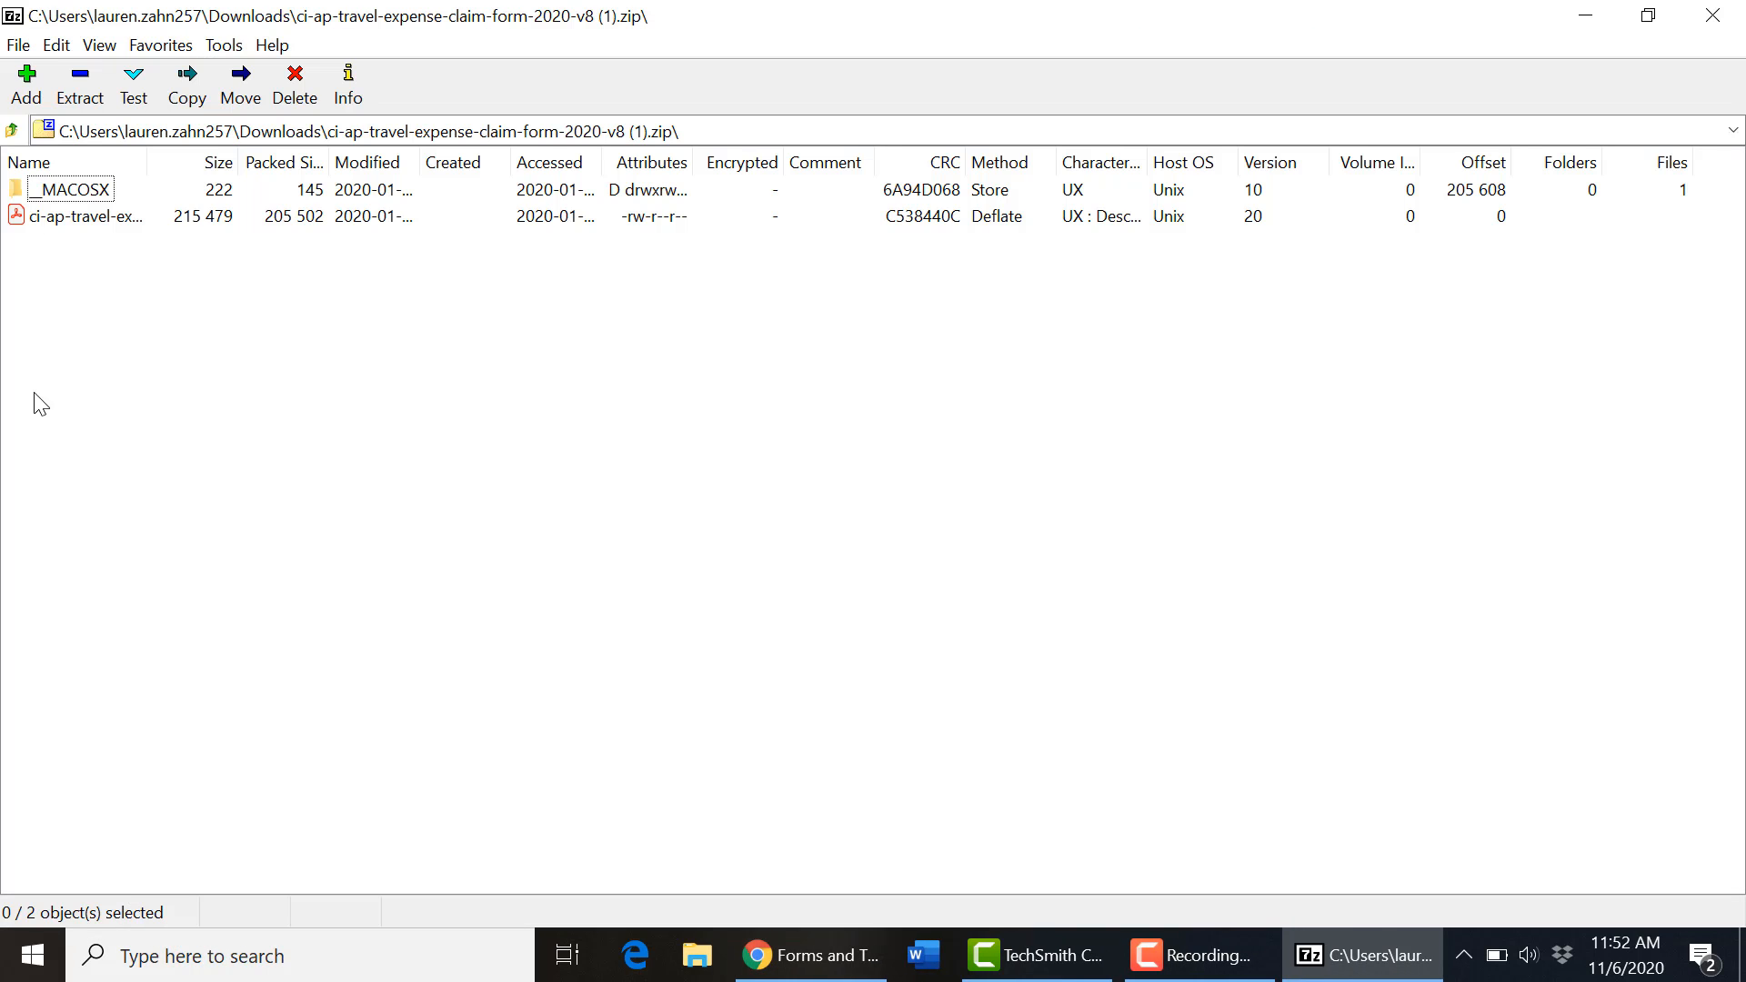
double_click(100, 217)
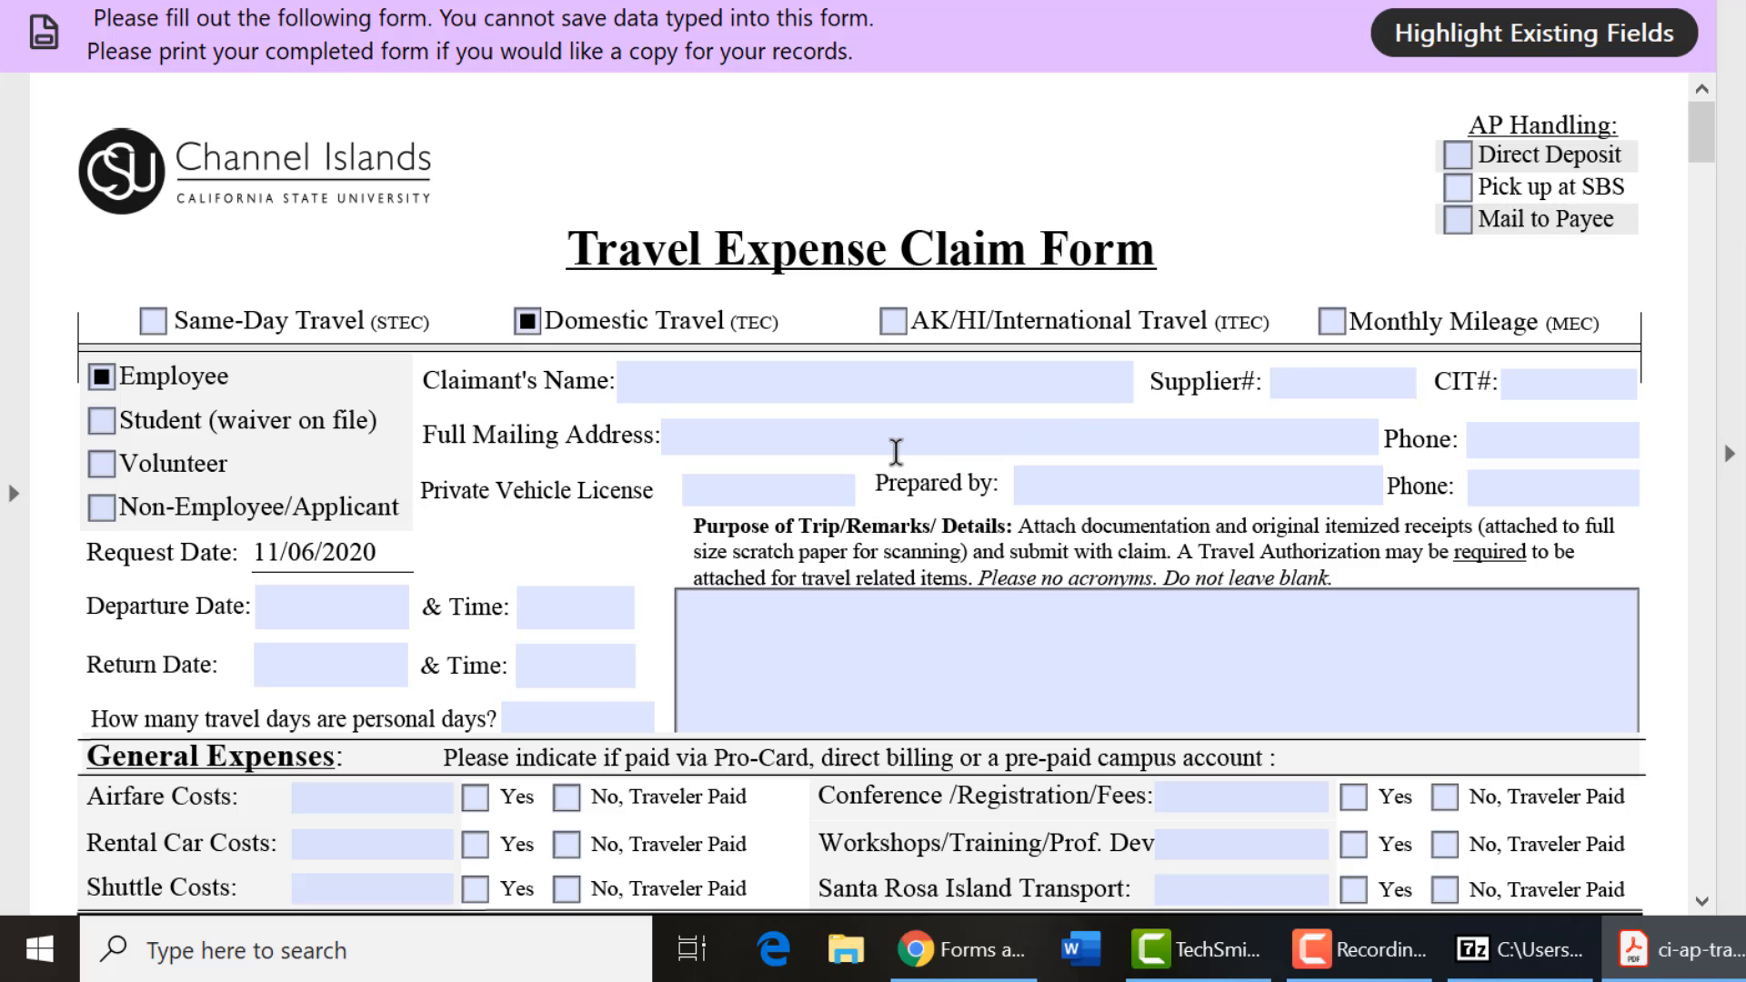
Check Pick up at SBS and Student, then enter the claimant's full name.
left_click(1458, 184)
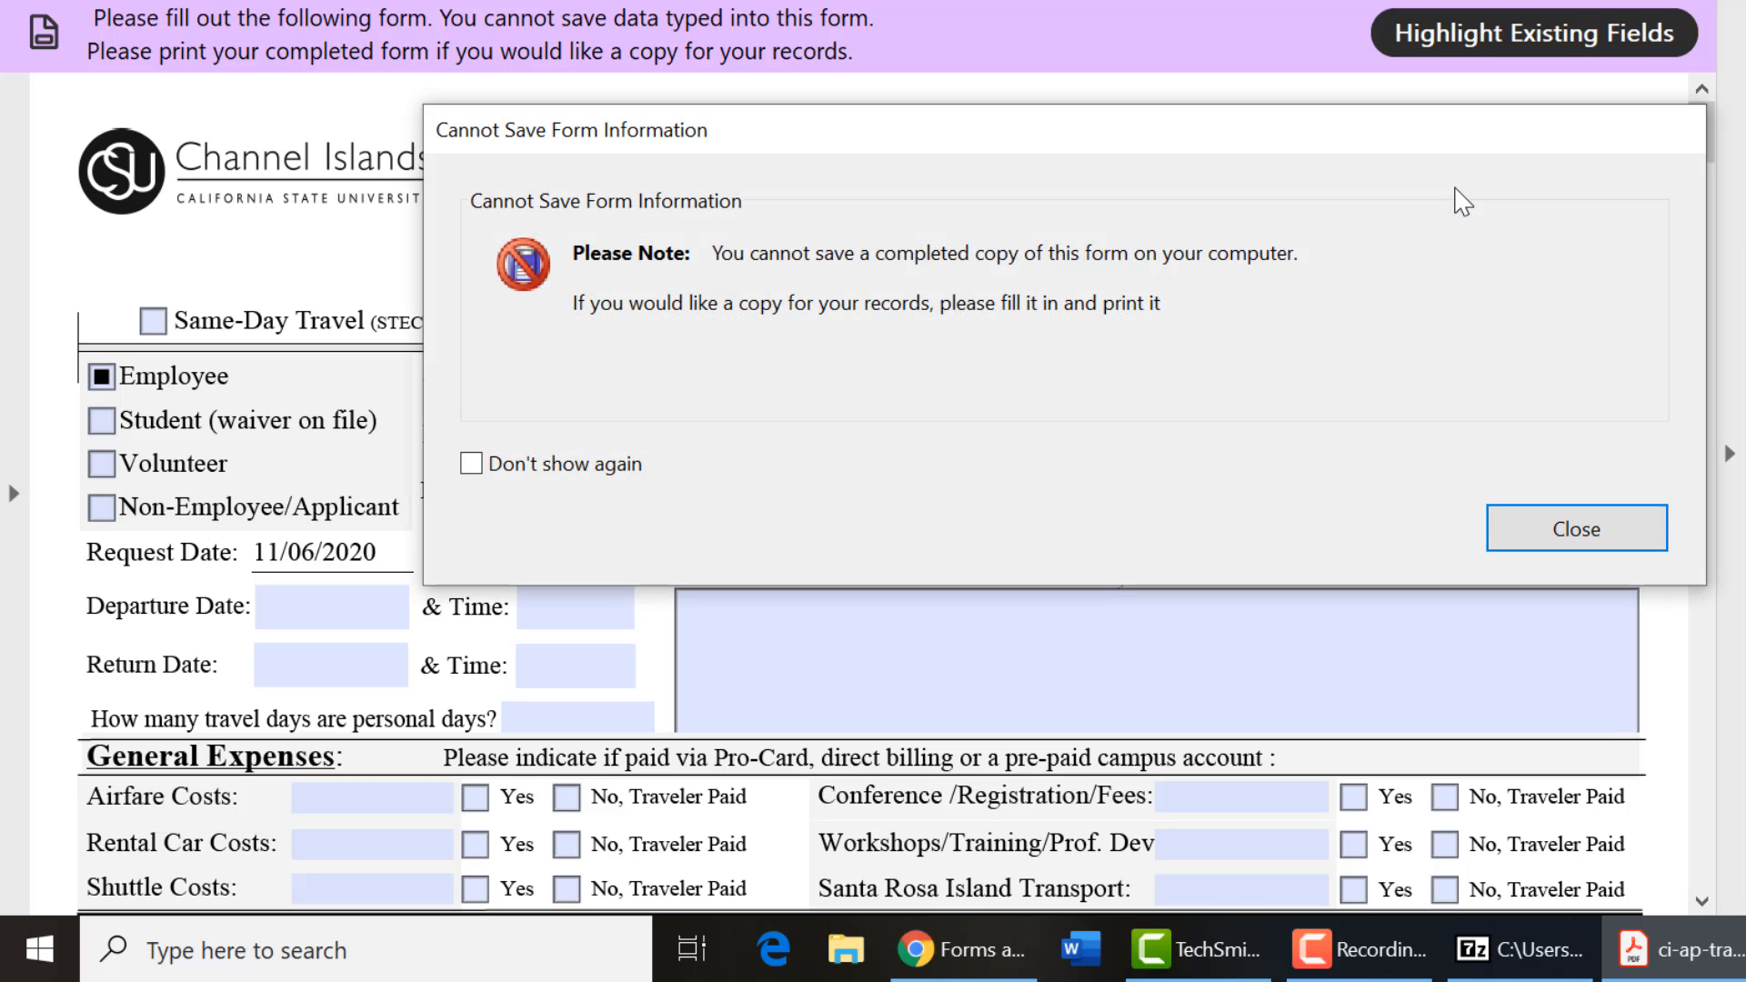
left_click(1578, 531)
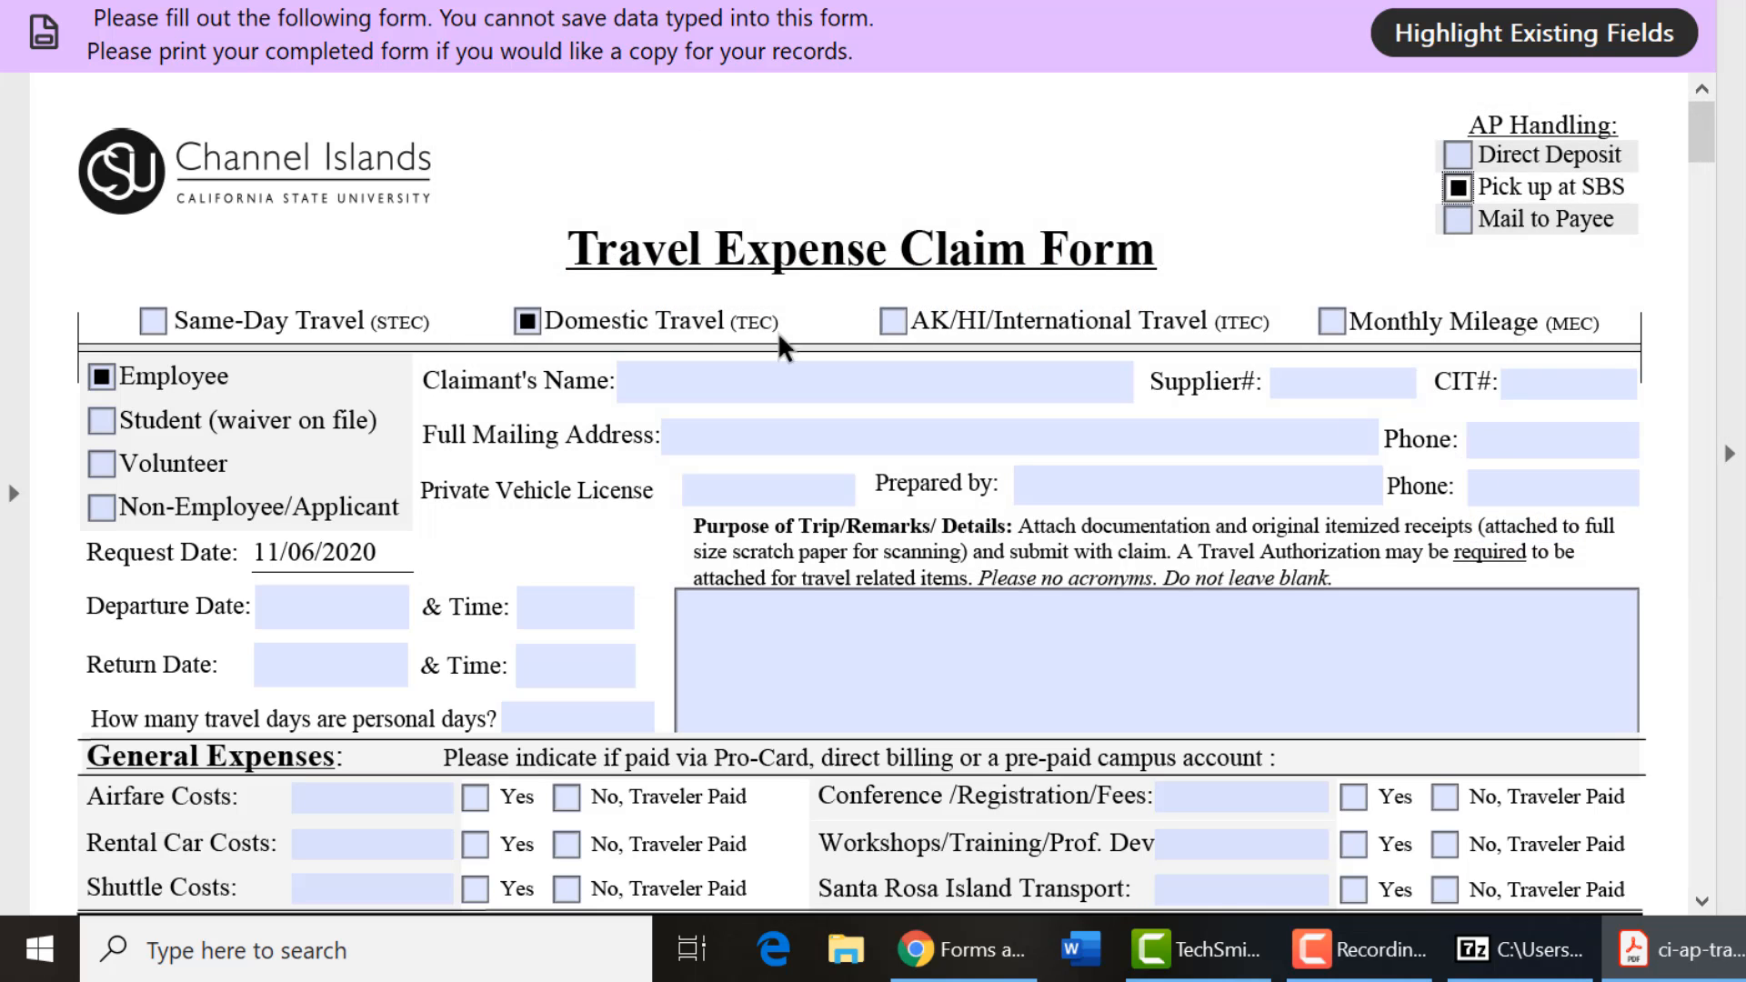
left_click(102, 424)
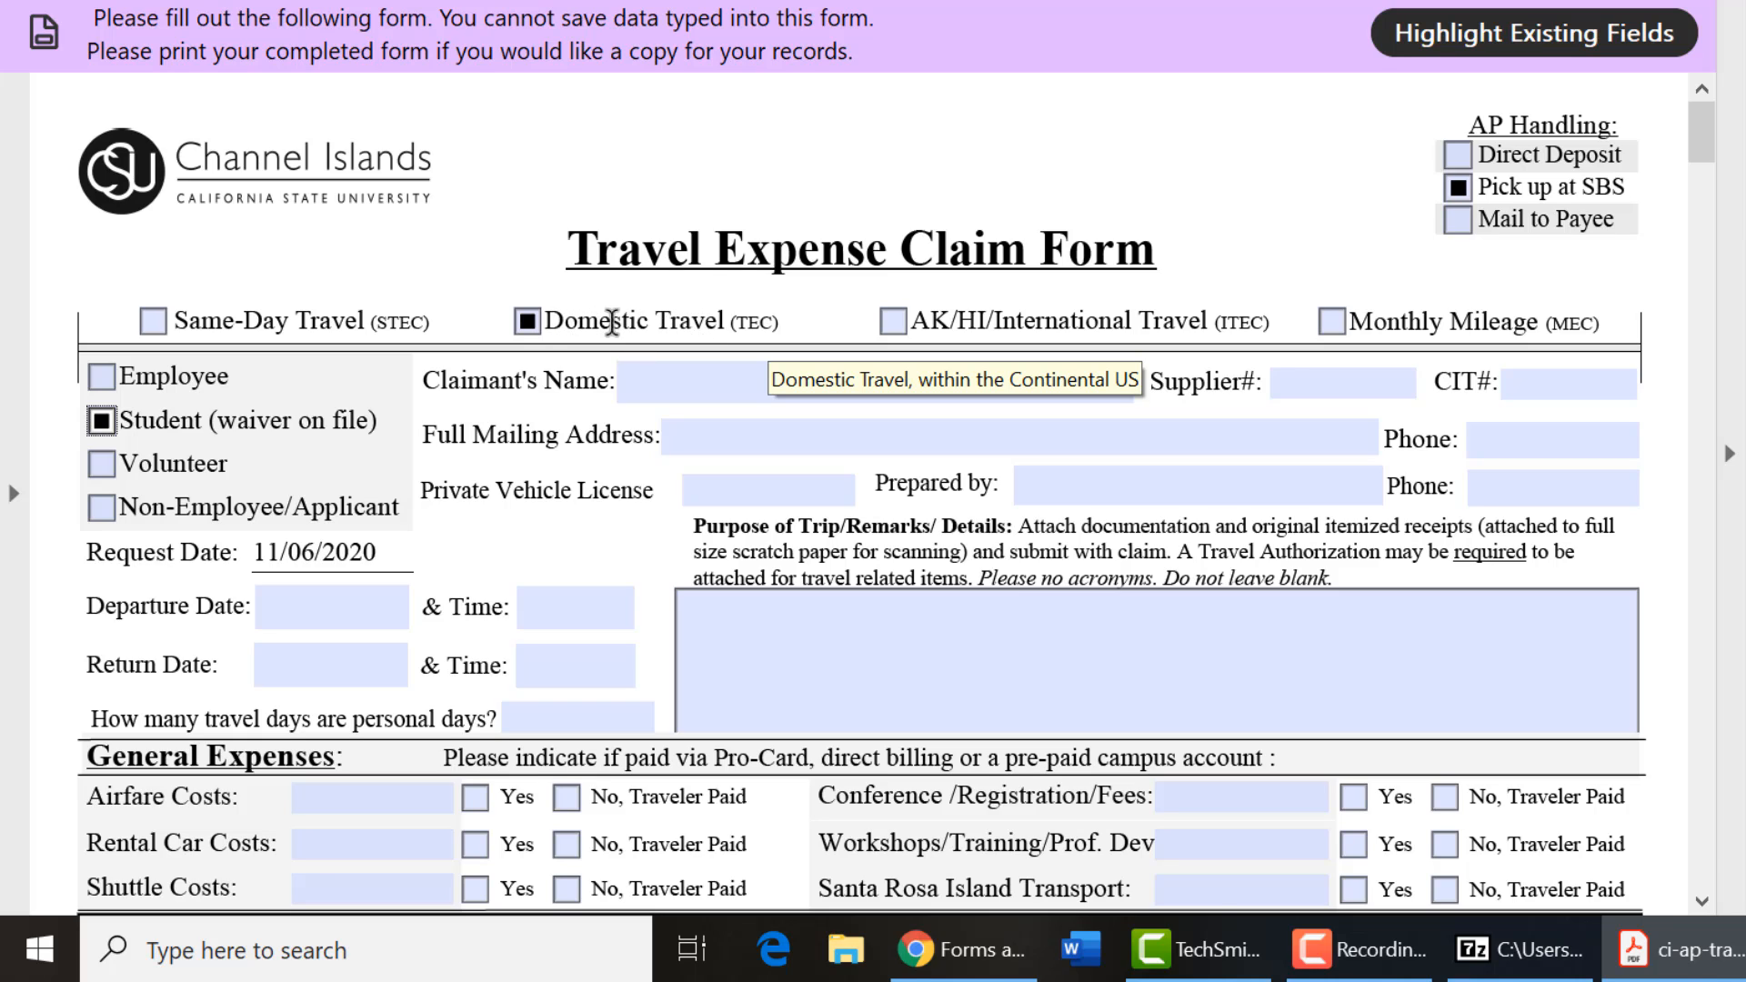
left_click(708, 385)
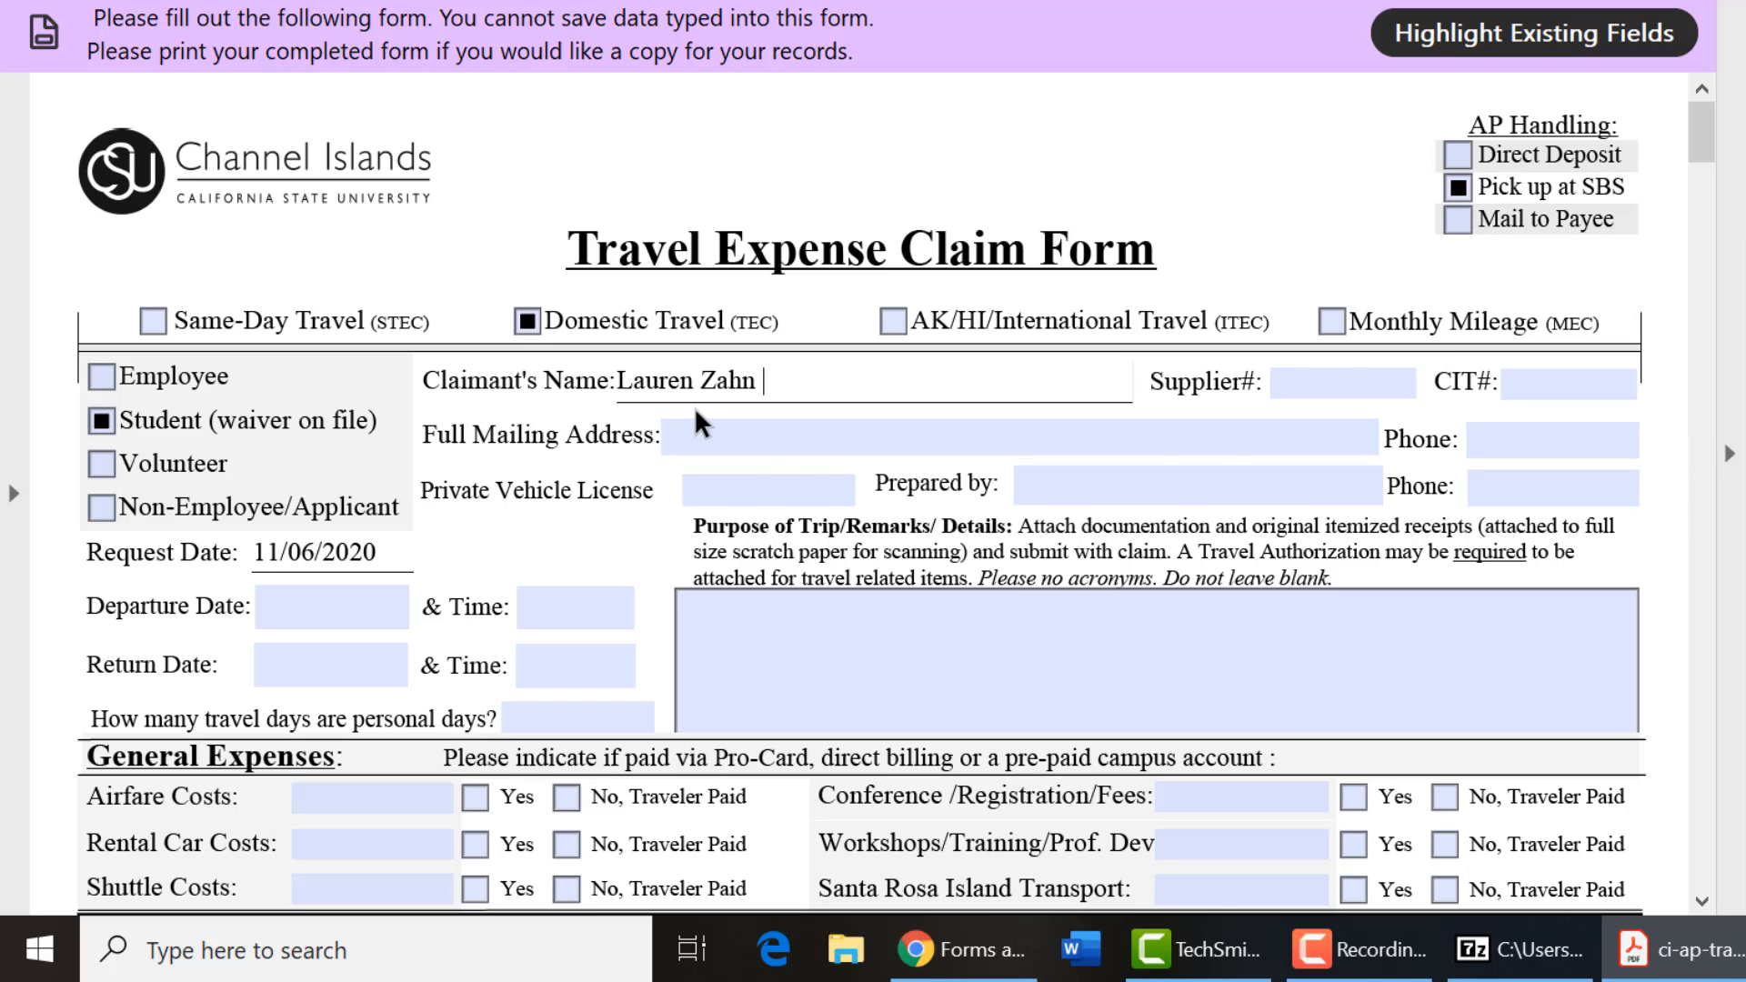
Enter the claimant's full mailing address, with the state as CA and the ZIP code.
left_click(696, 443)
type("1 University")
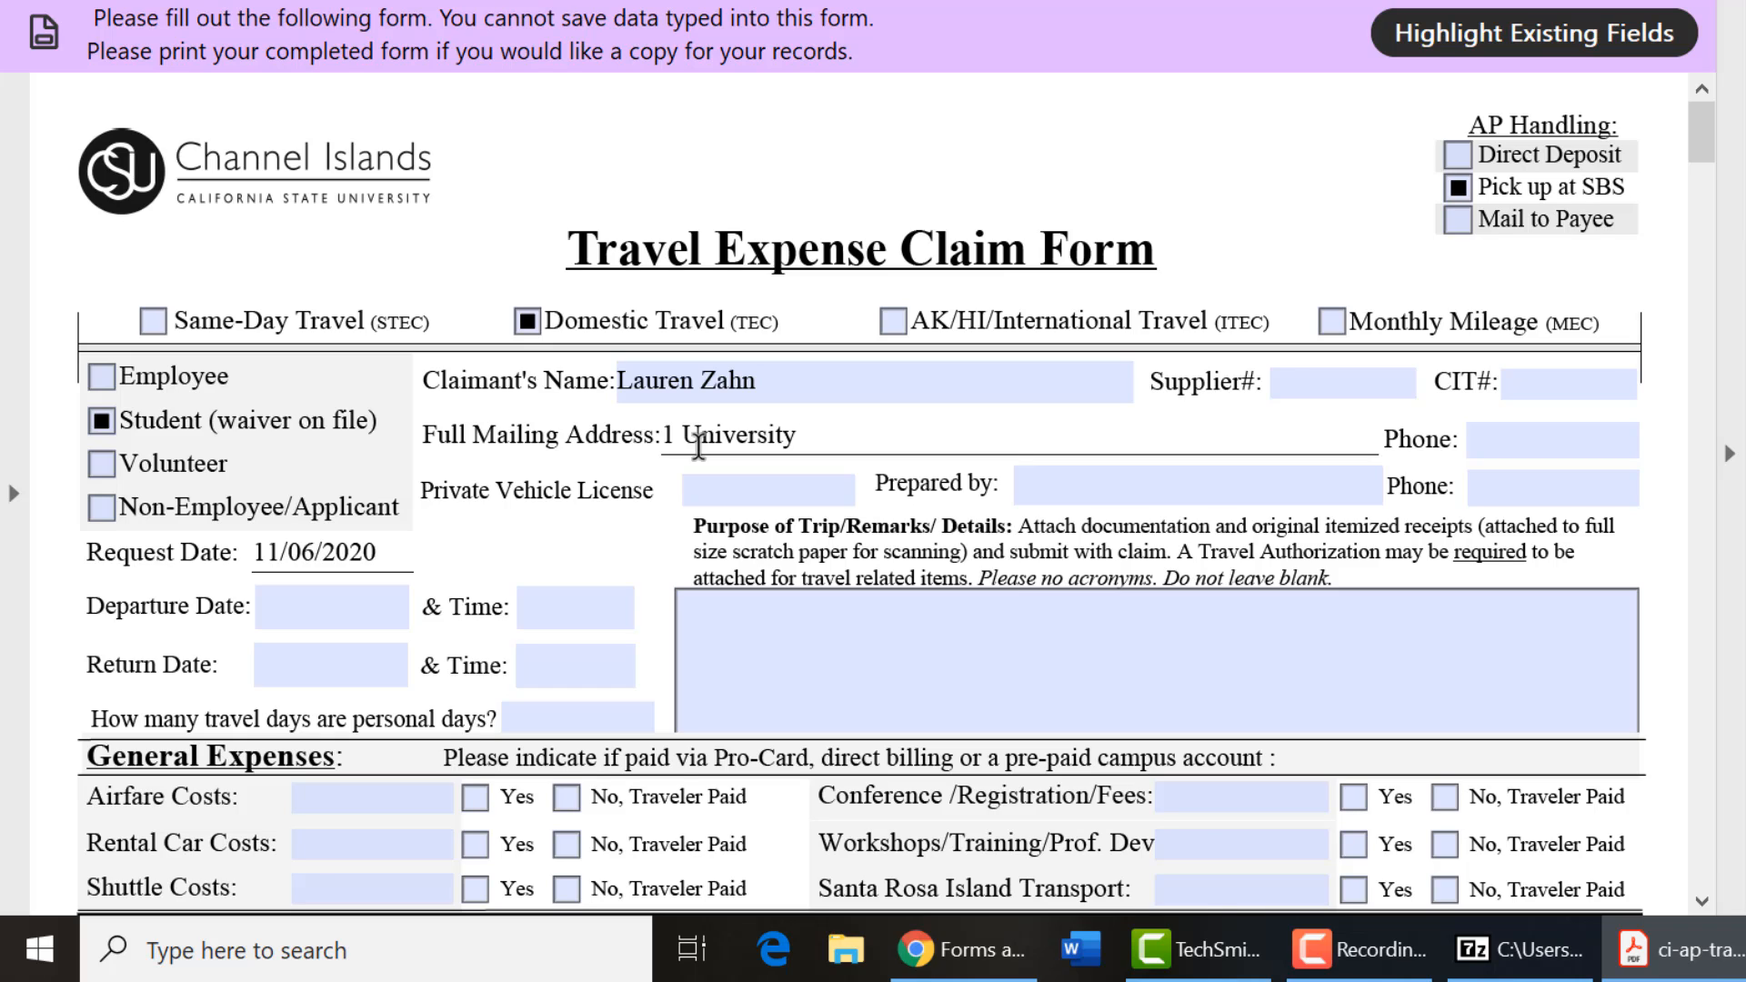
type("Drive Camarillo, ")
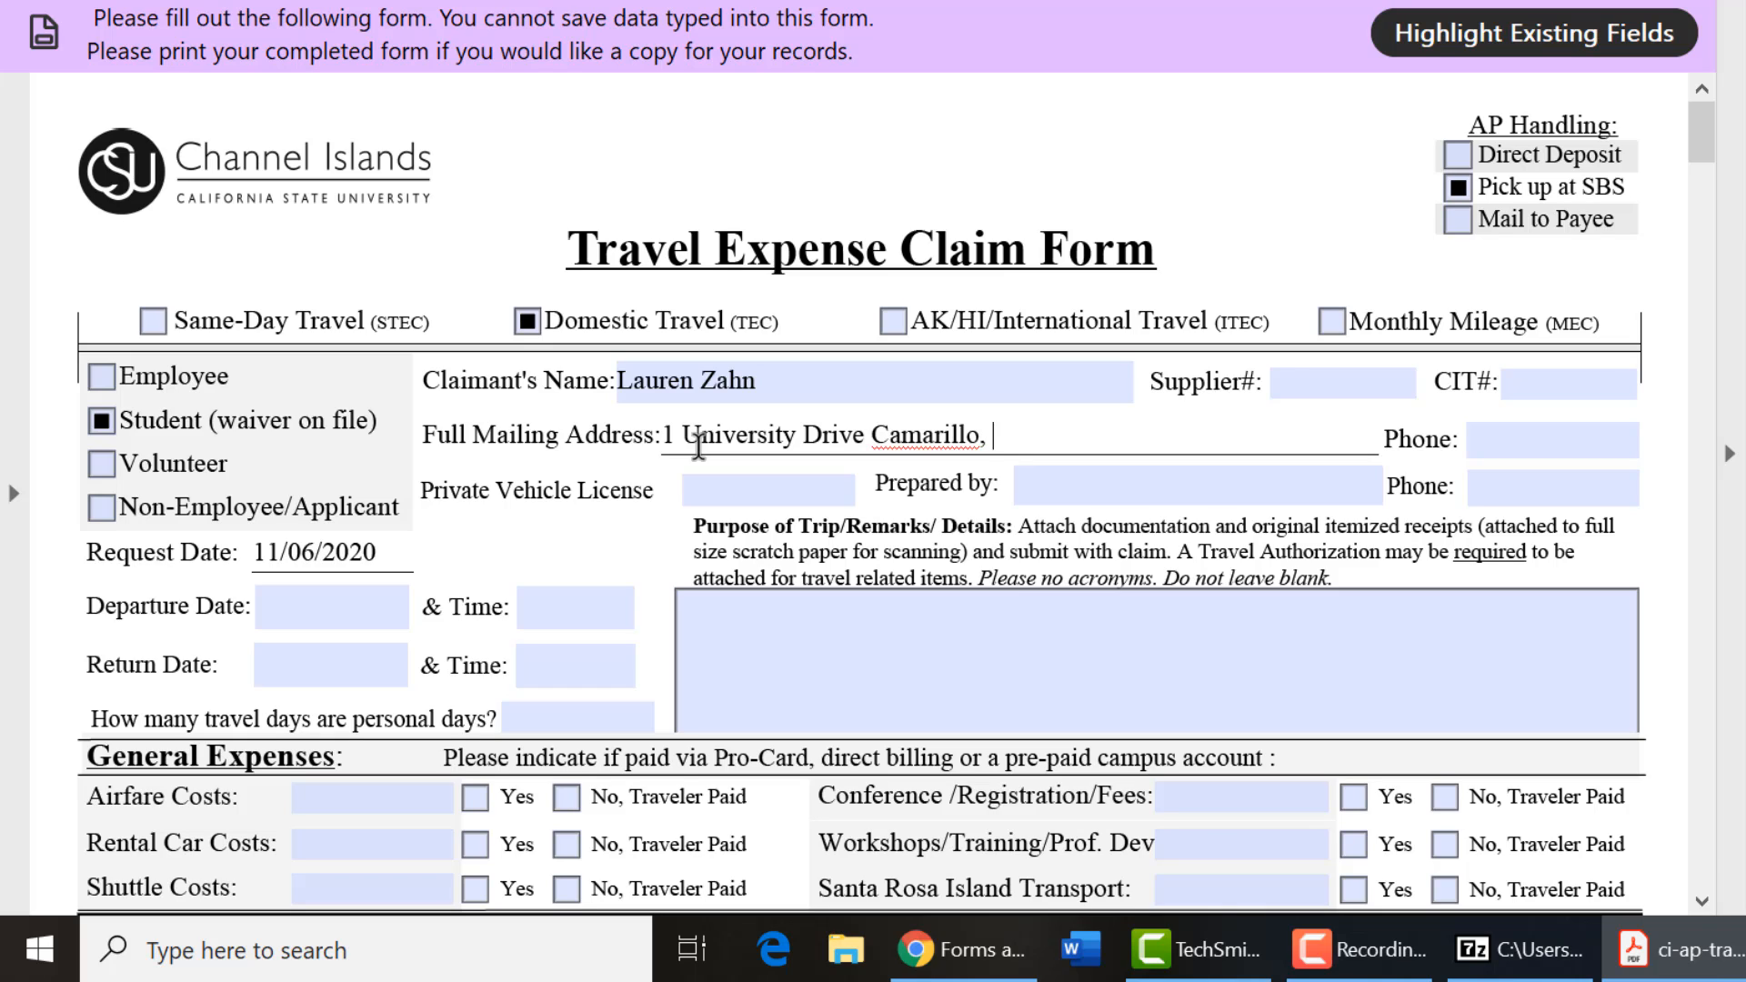
type("Ca")
key("BackSpace")
type("A 93012")
Enter the claimant's phone number and copy it into the second Phone field.
key("Tab")
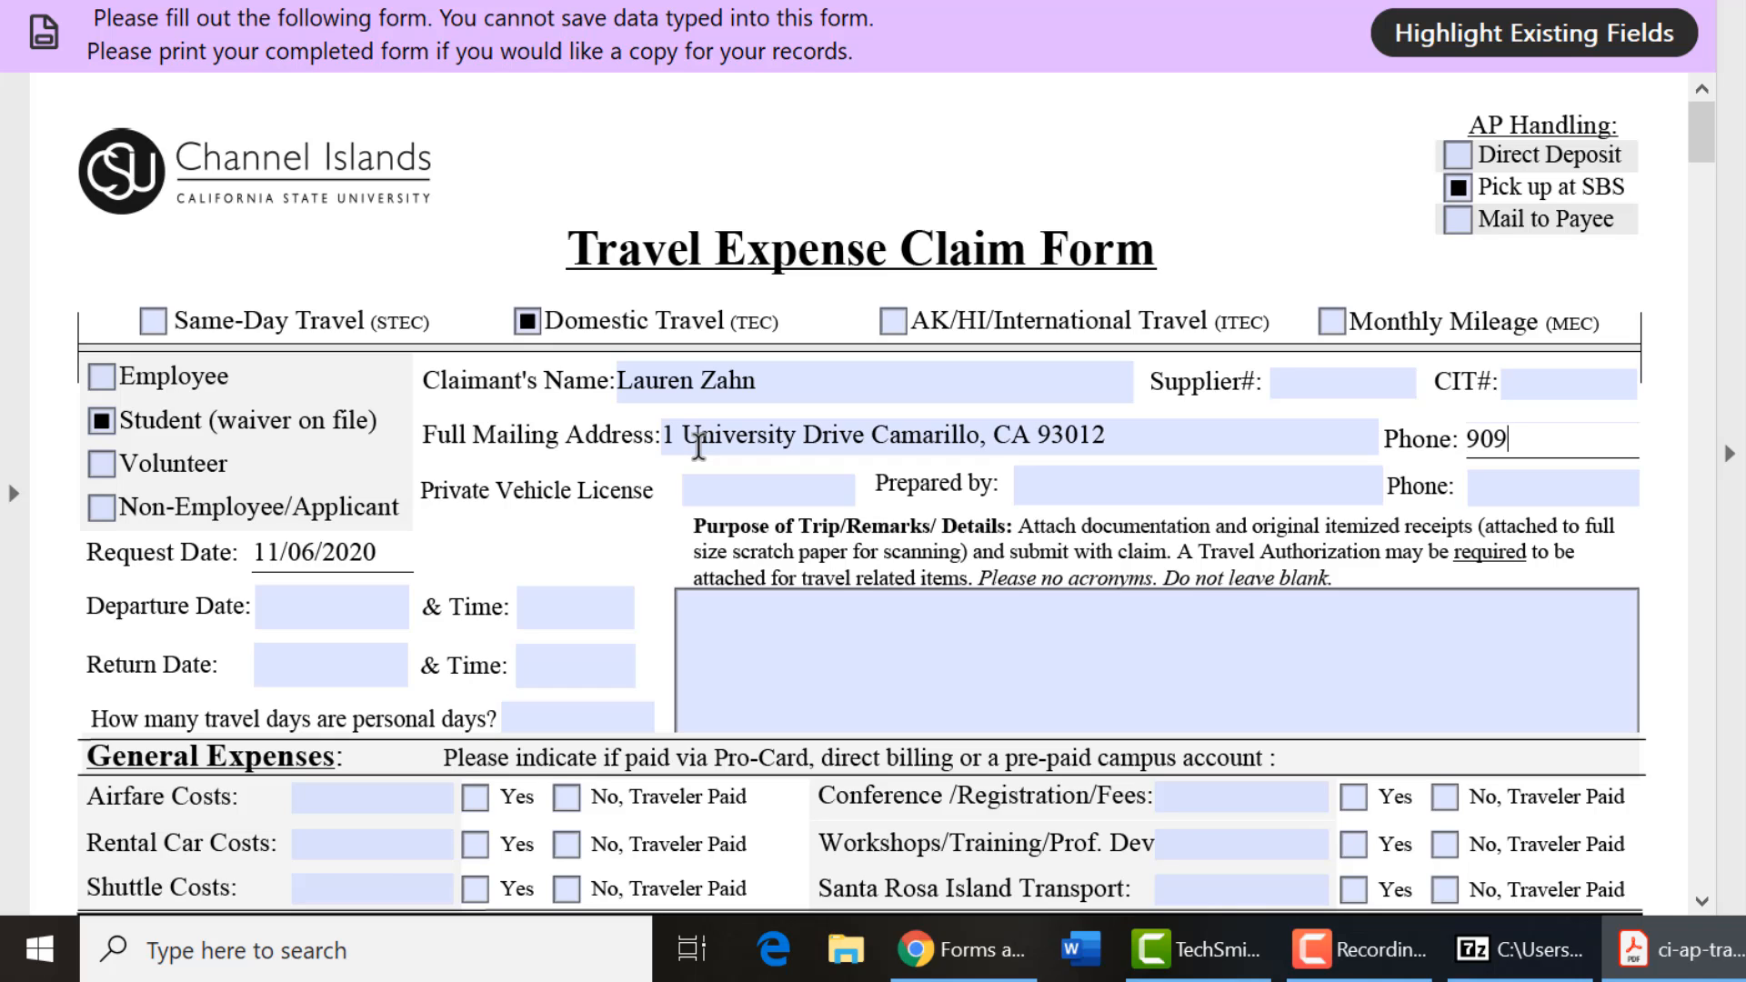
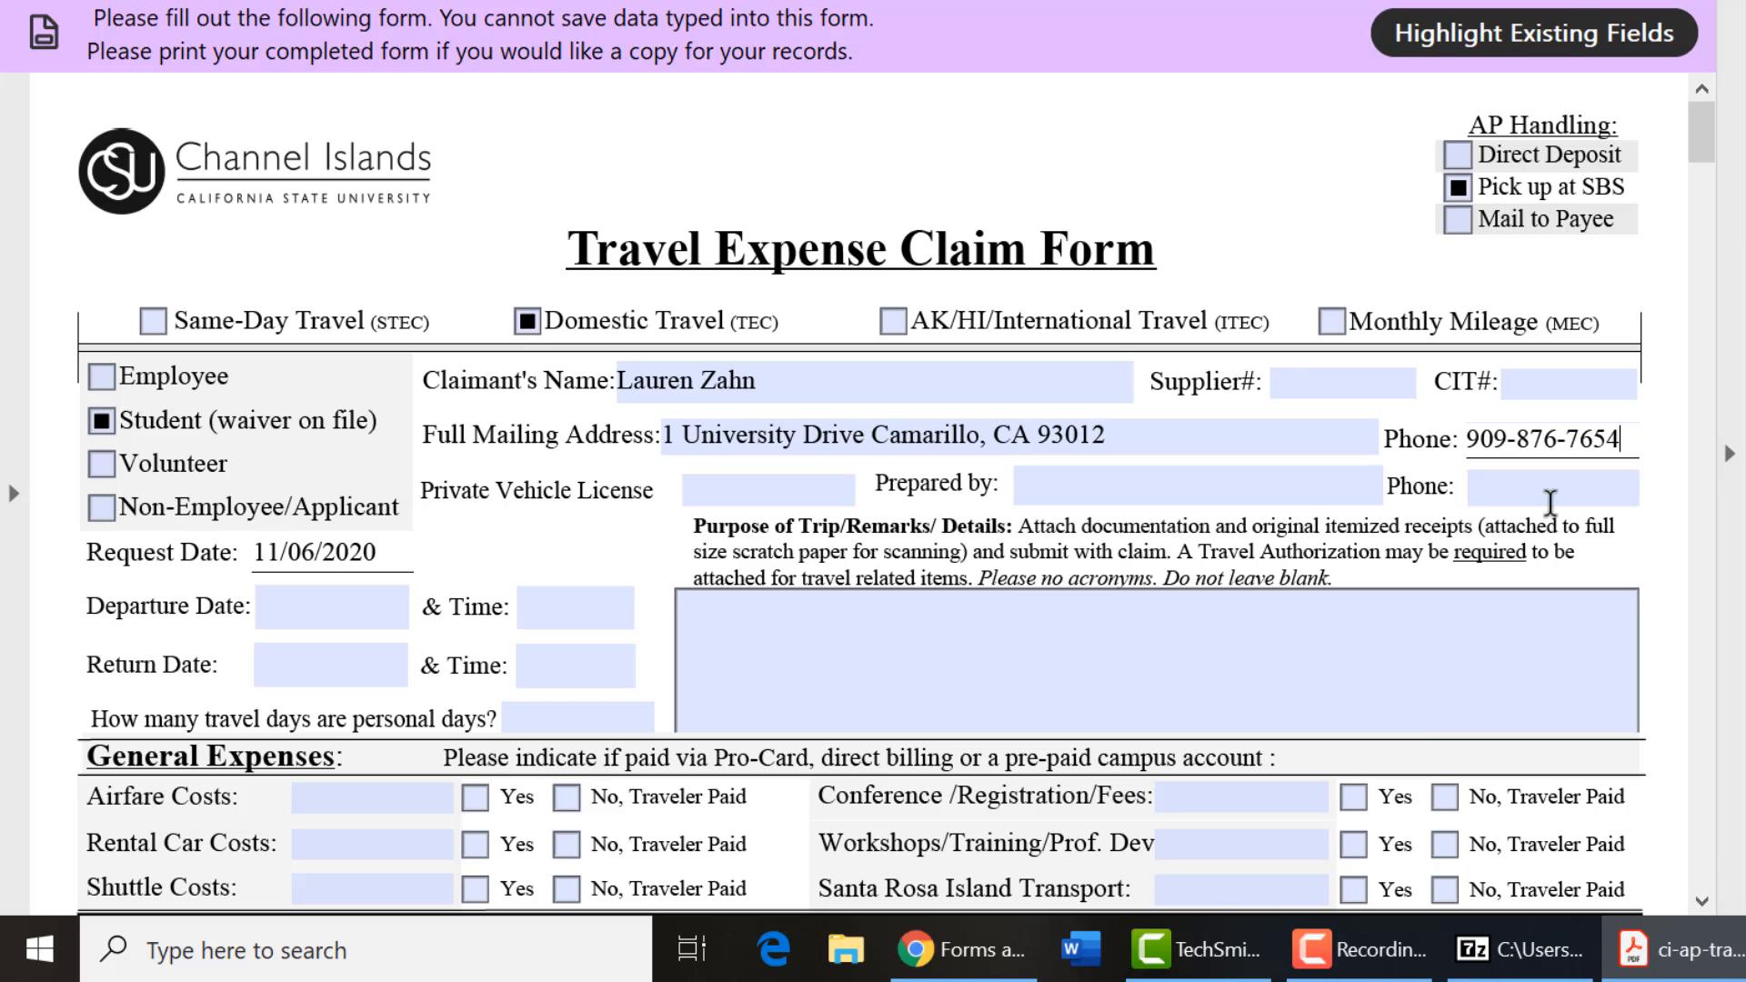
left_click_drag(1615, 443, 1458, 440)
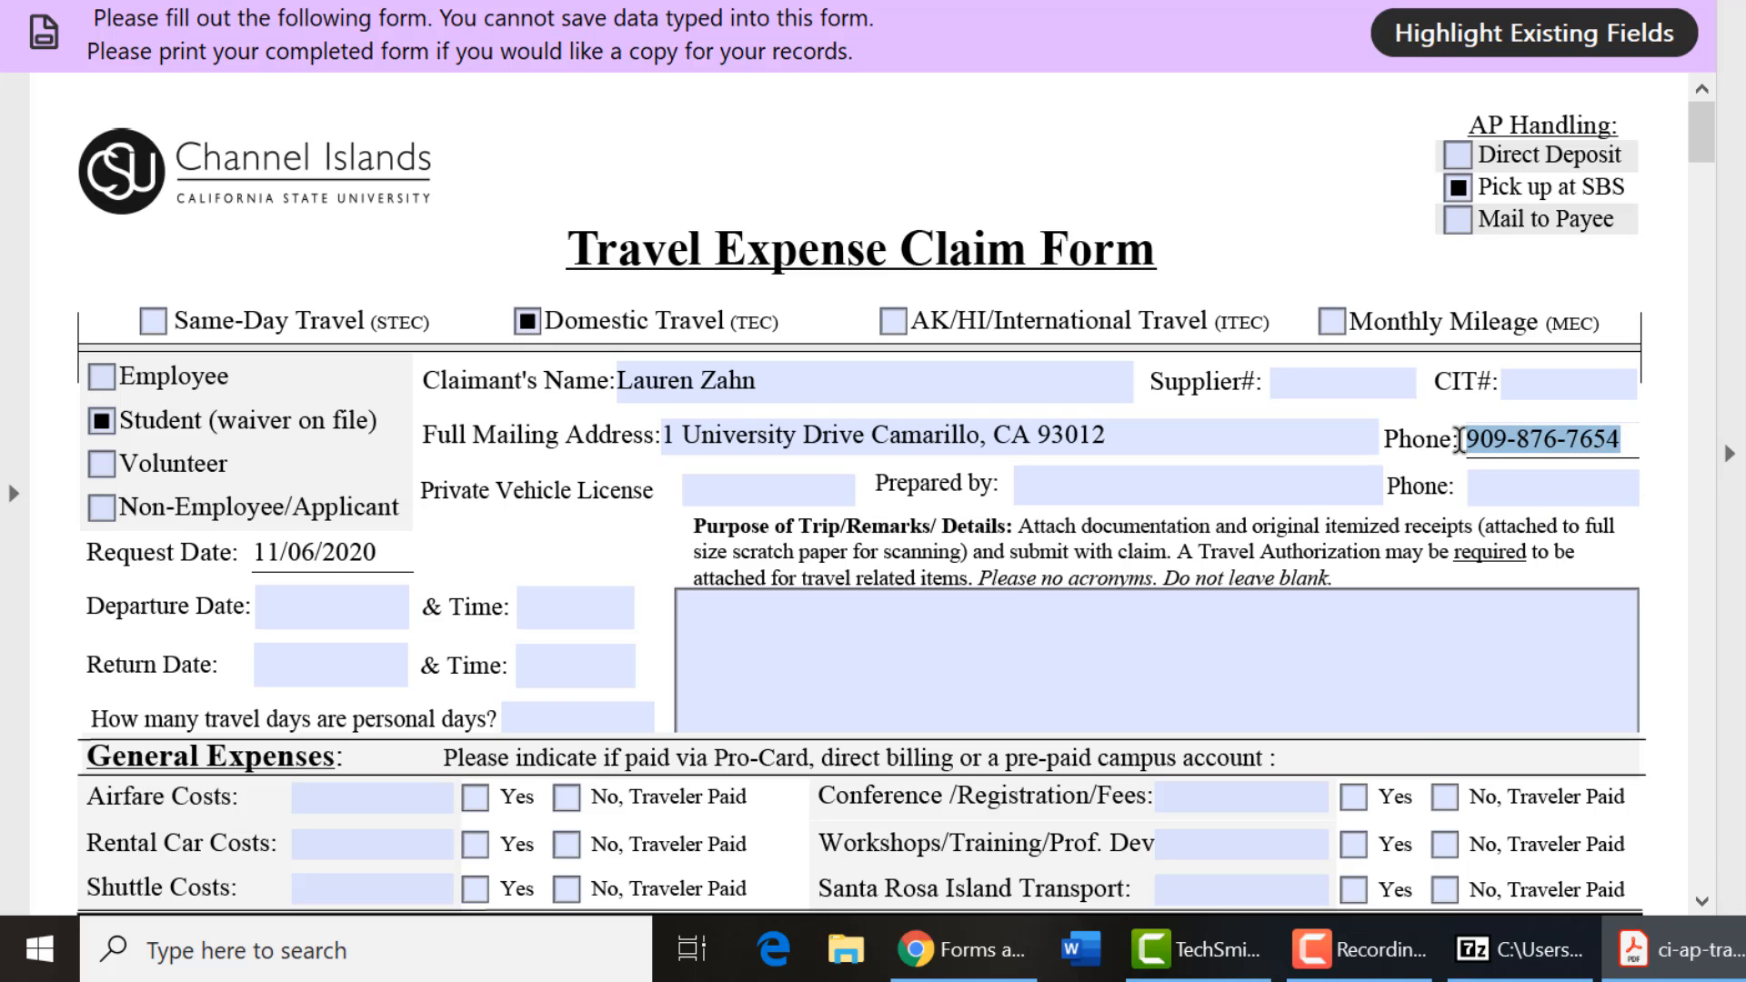
key("ctrl+c")
left_click(1478, 488)
key("ctrl+v")
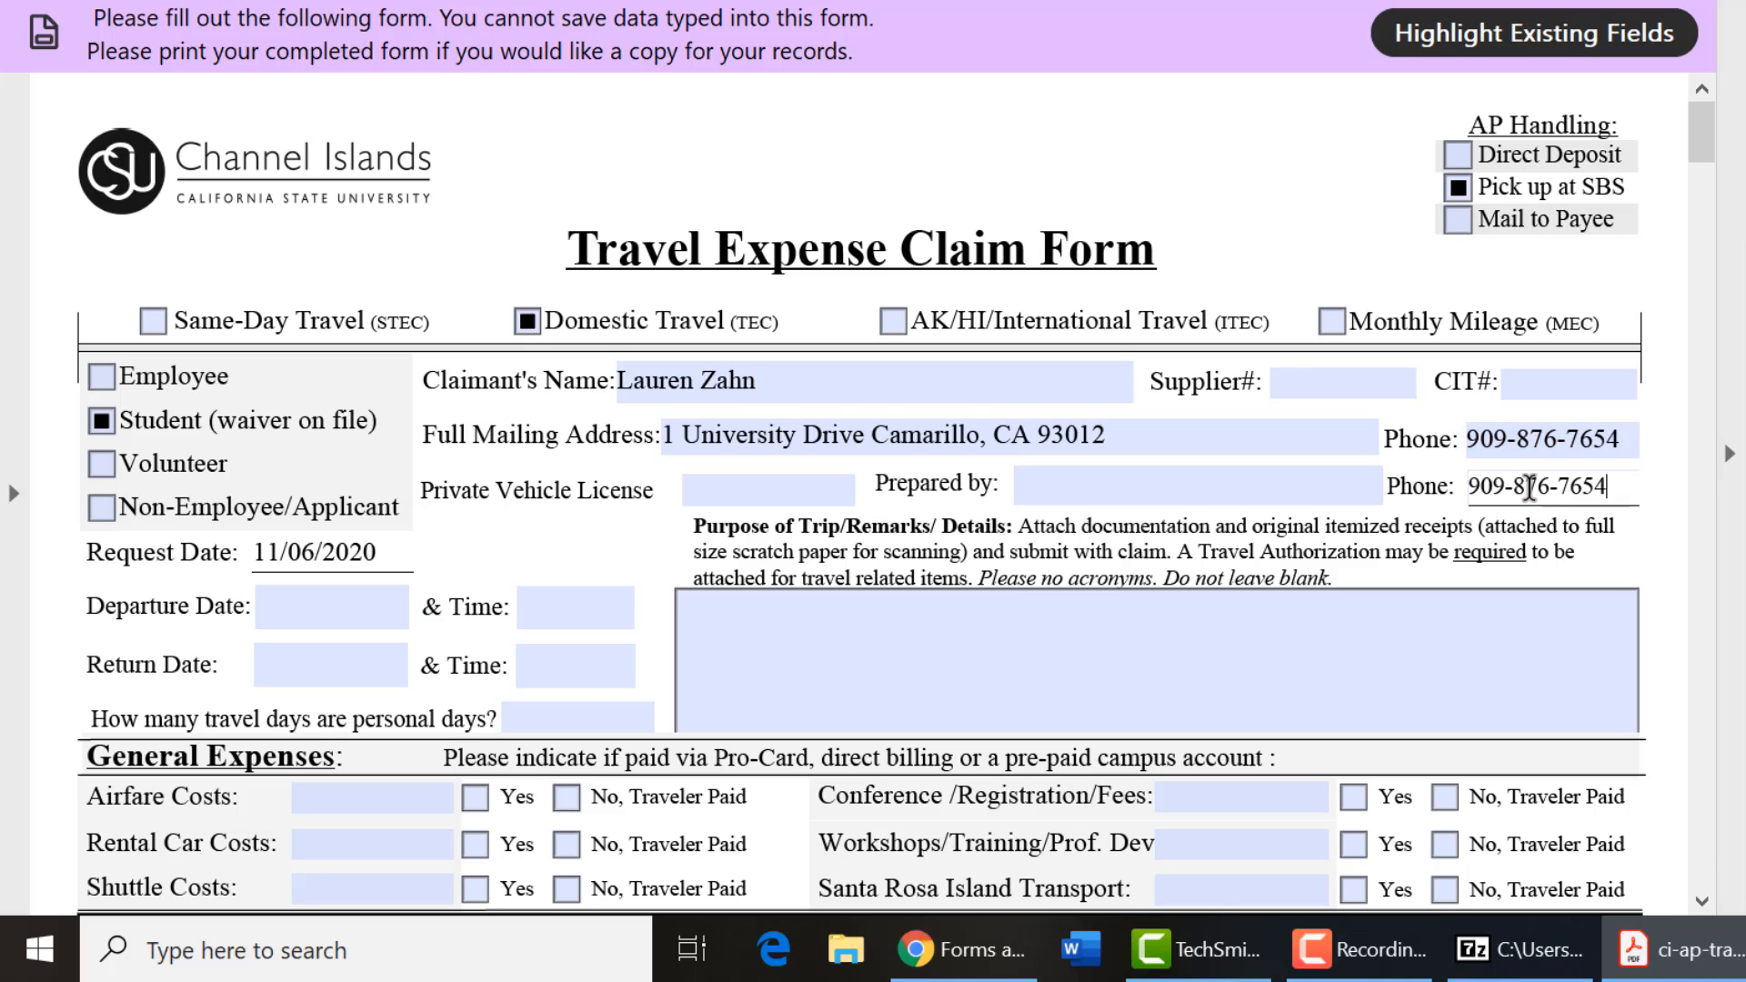
Fill in the Prepared by field with the claimant's name.
left_click(1218, 489)
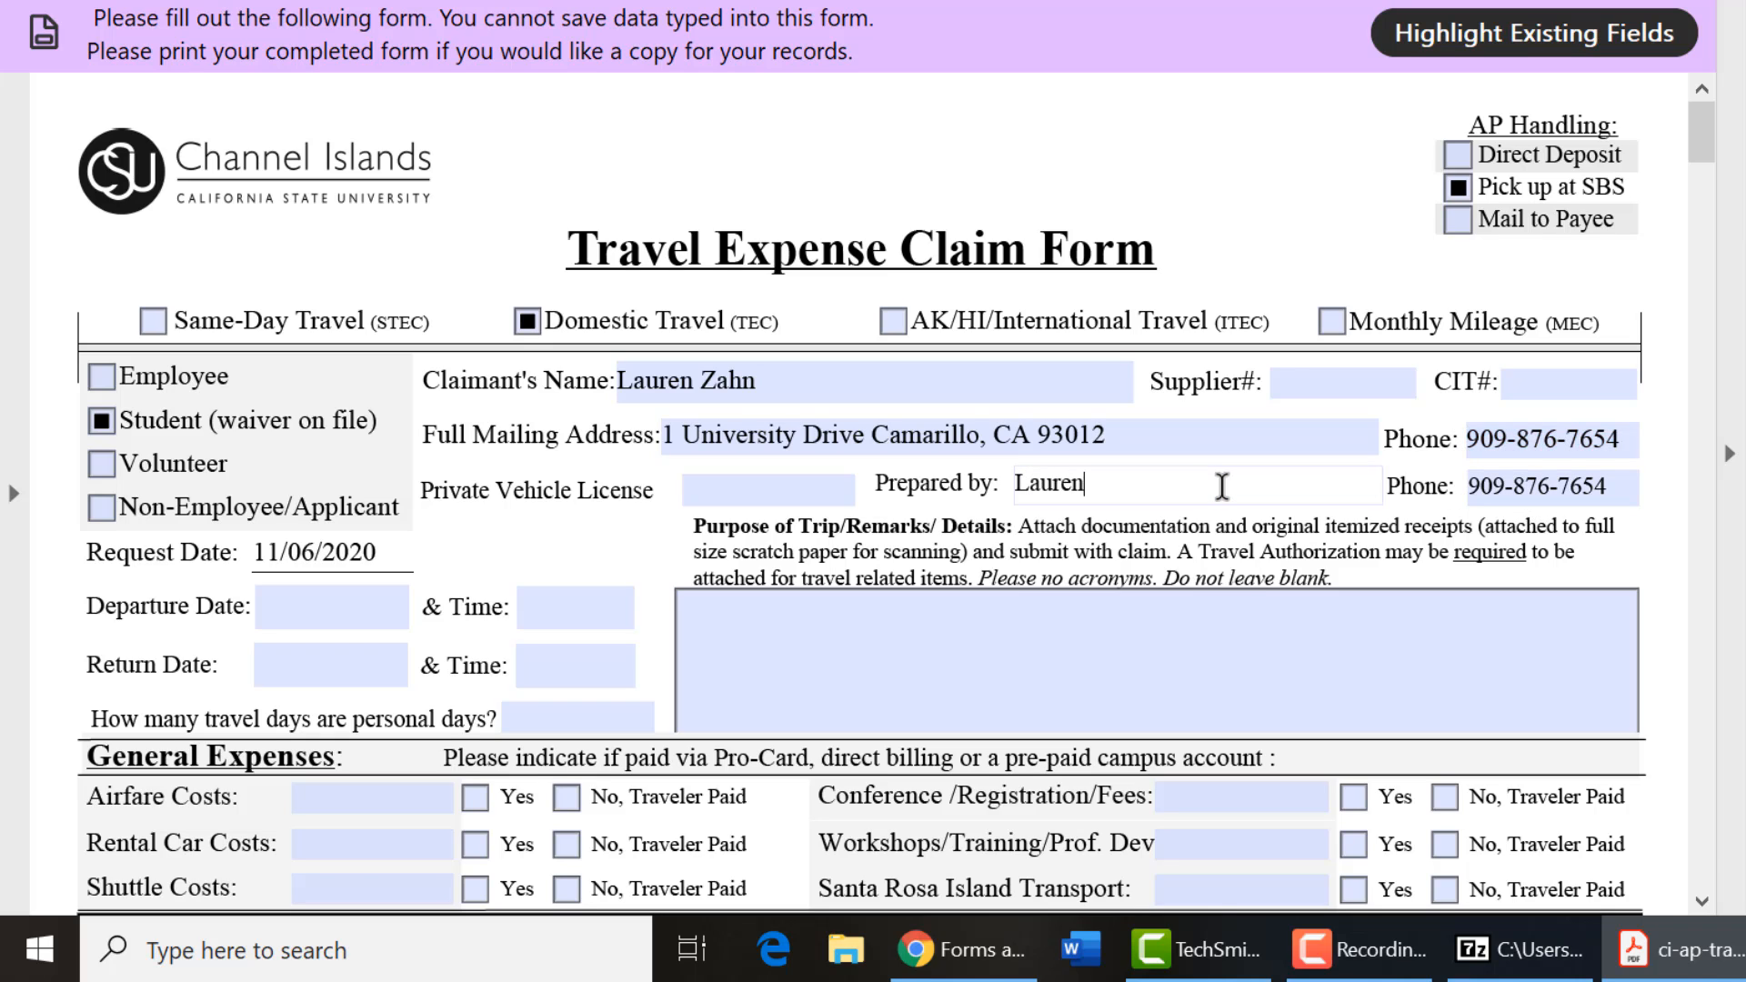
left_click(737, 502)
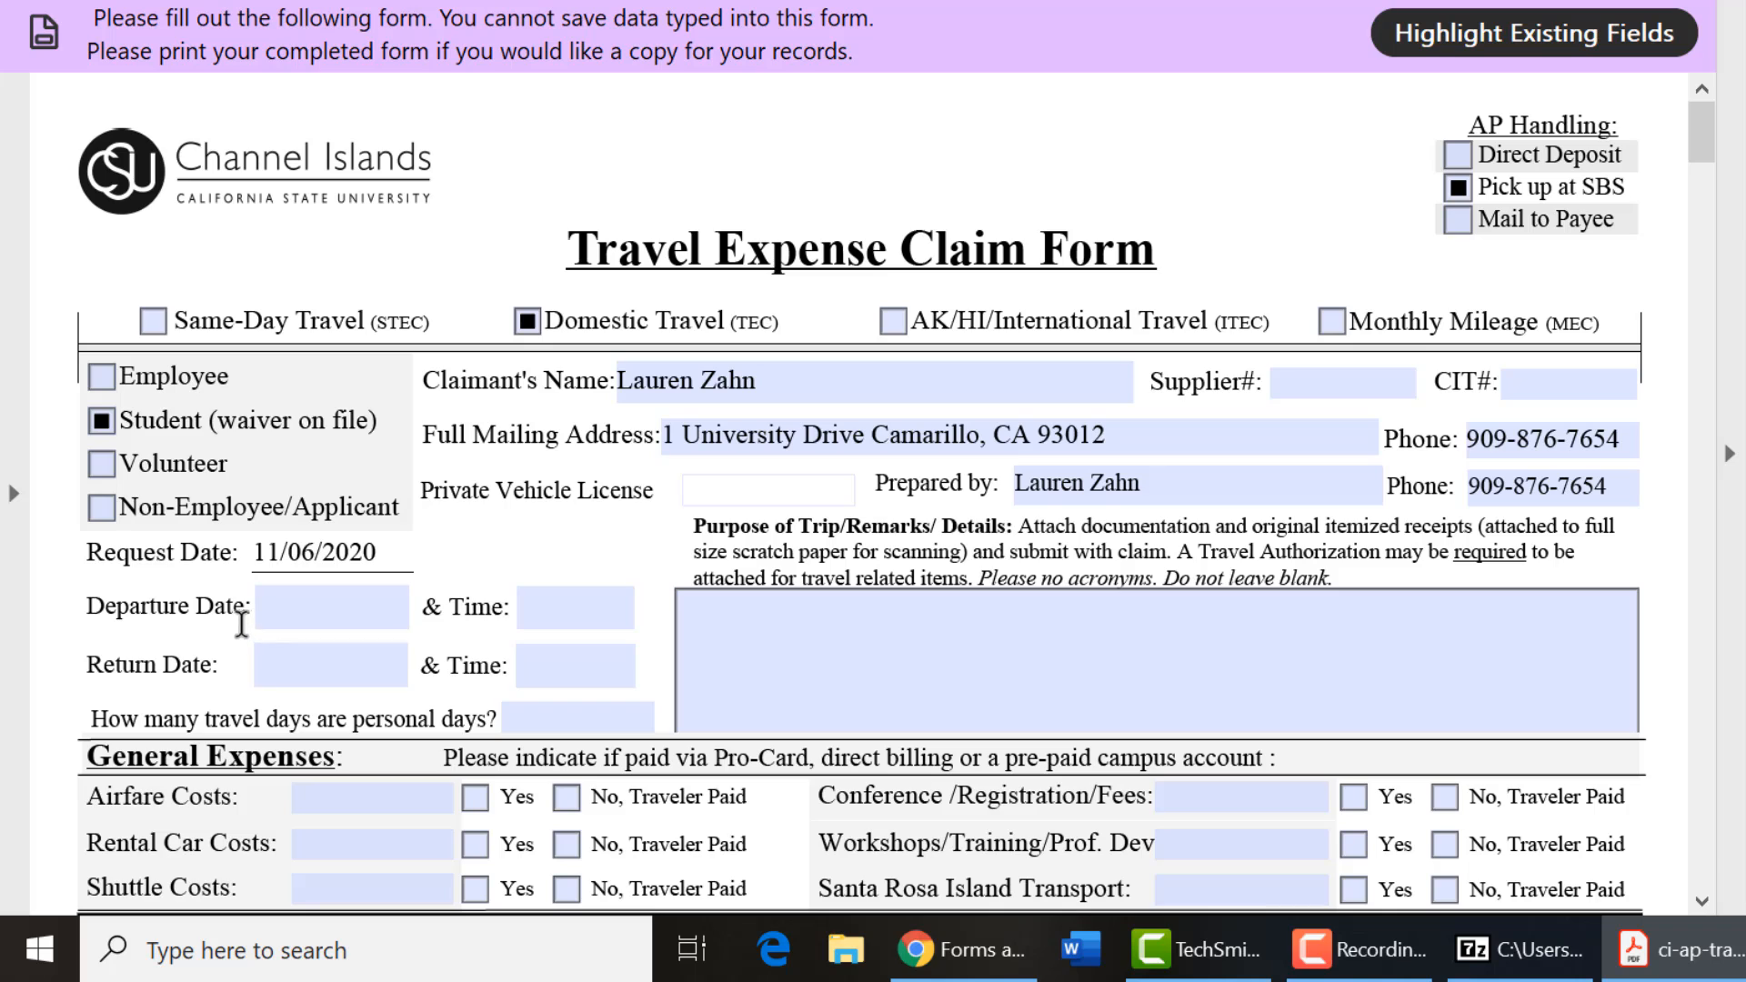
Set the departure to Oct 14, 2020 at 8:00 a.m.
left_click(285, 601)
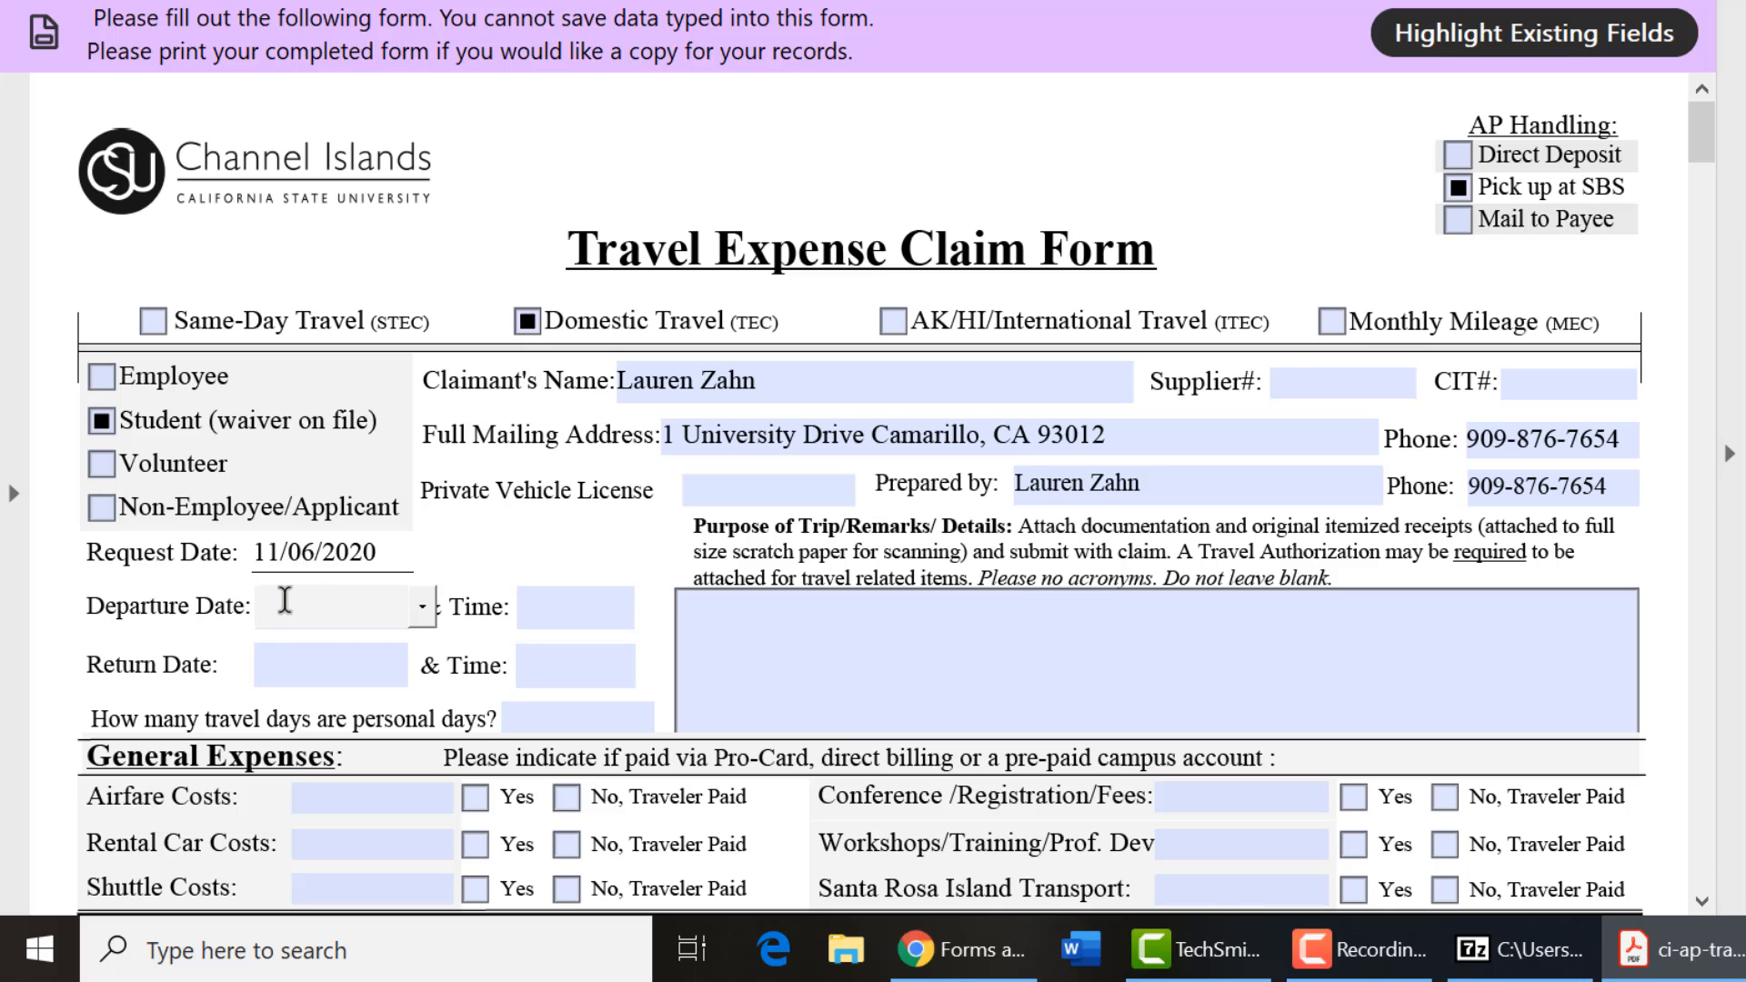
left_click(422, 608)
left_click(179, 611)
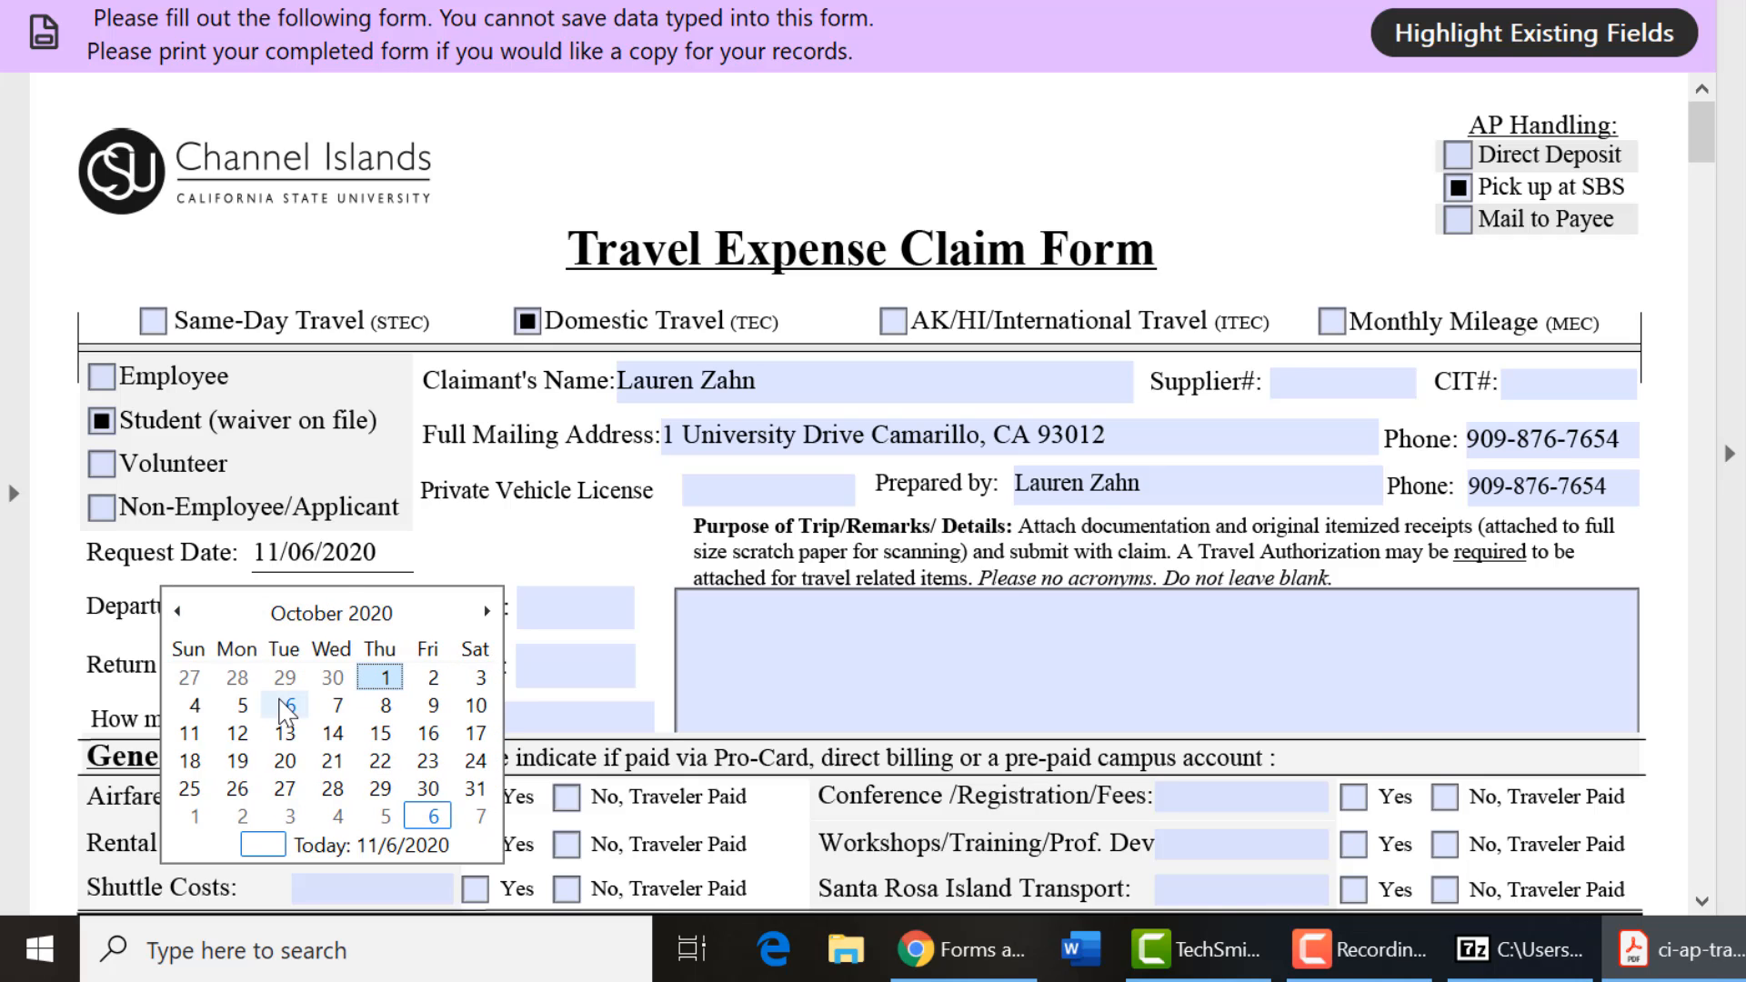
left_click(333, 732)
left_click(617, 613)
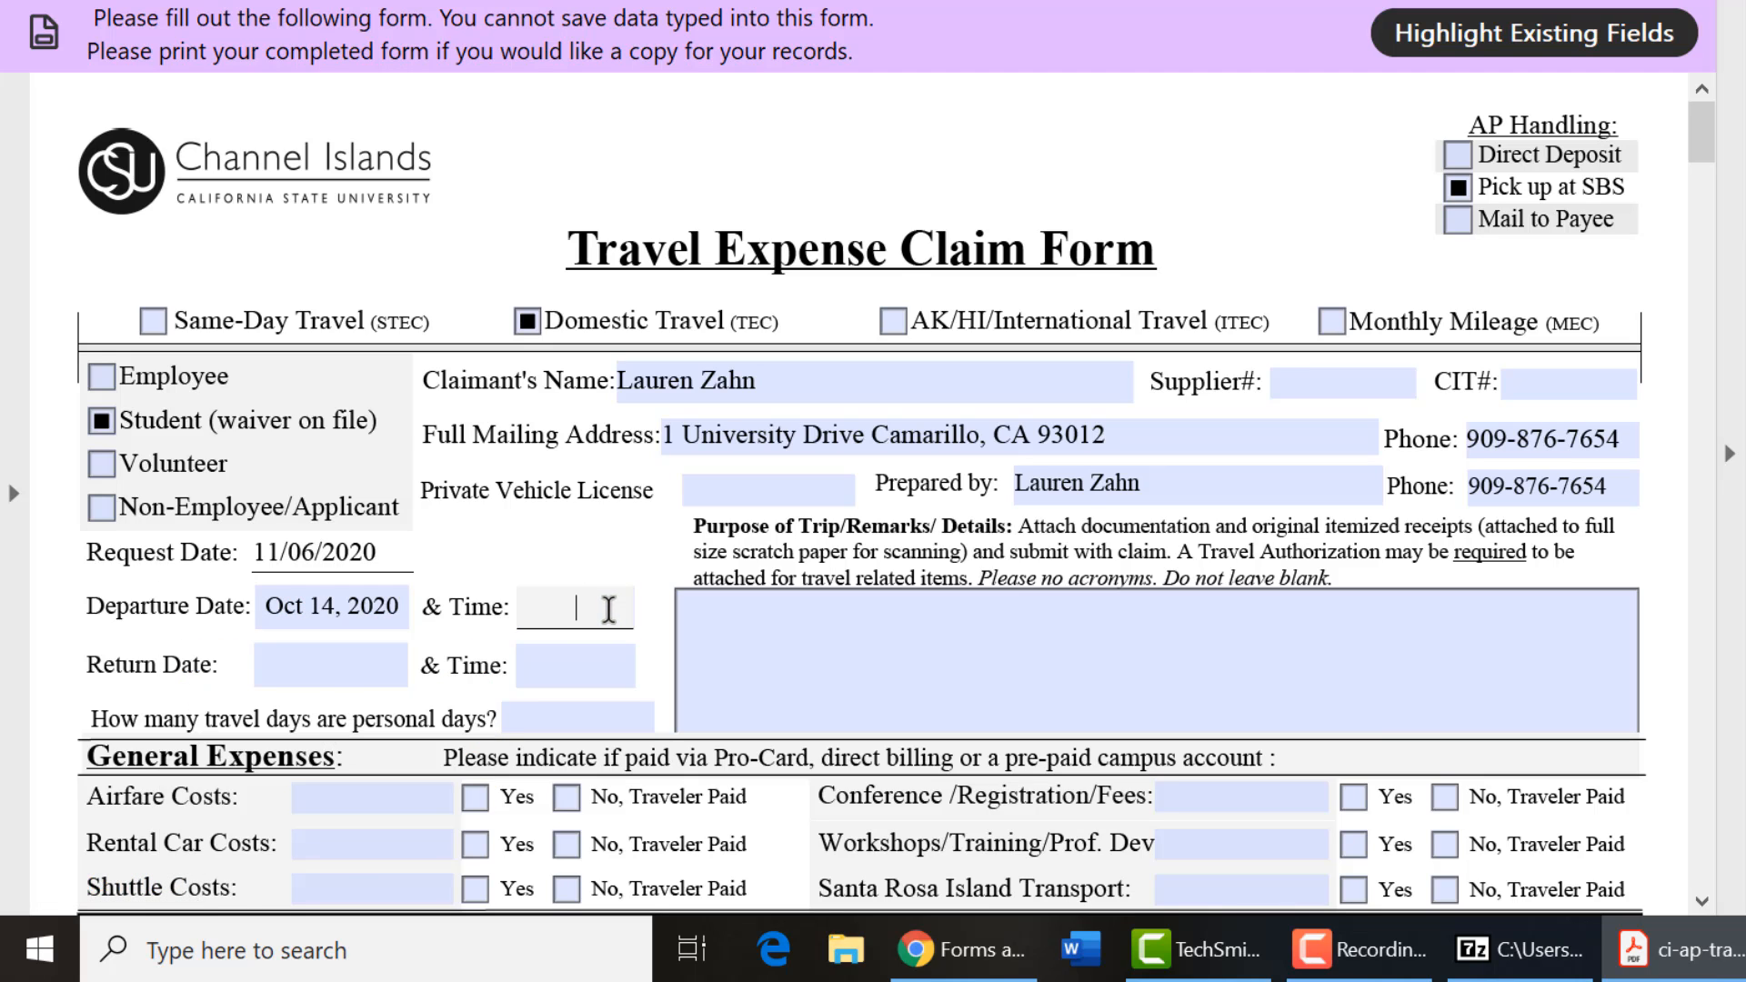
type("8:00 a.m.")
Set the return to Oct 16, 2020 at 5:00 p.m.
left_click(358, 679)
left_click(421, 666)
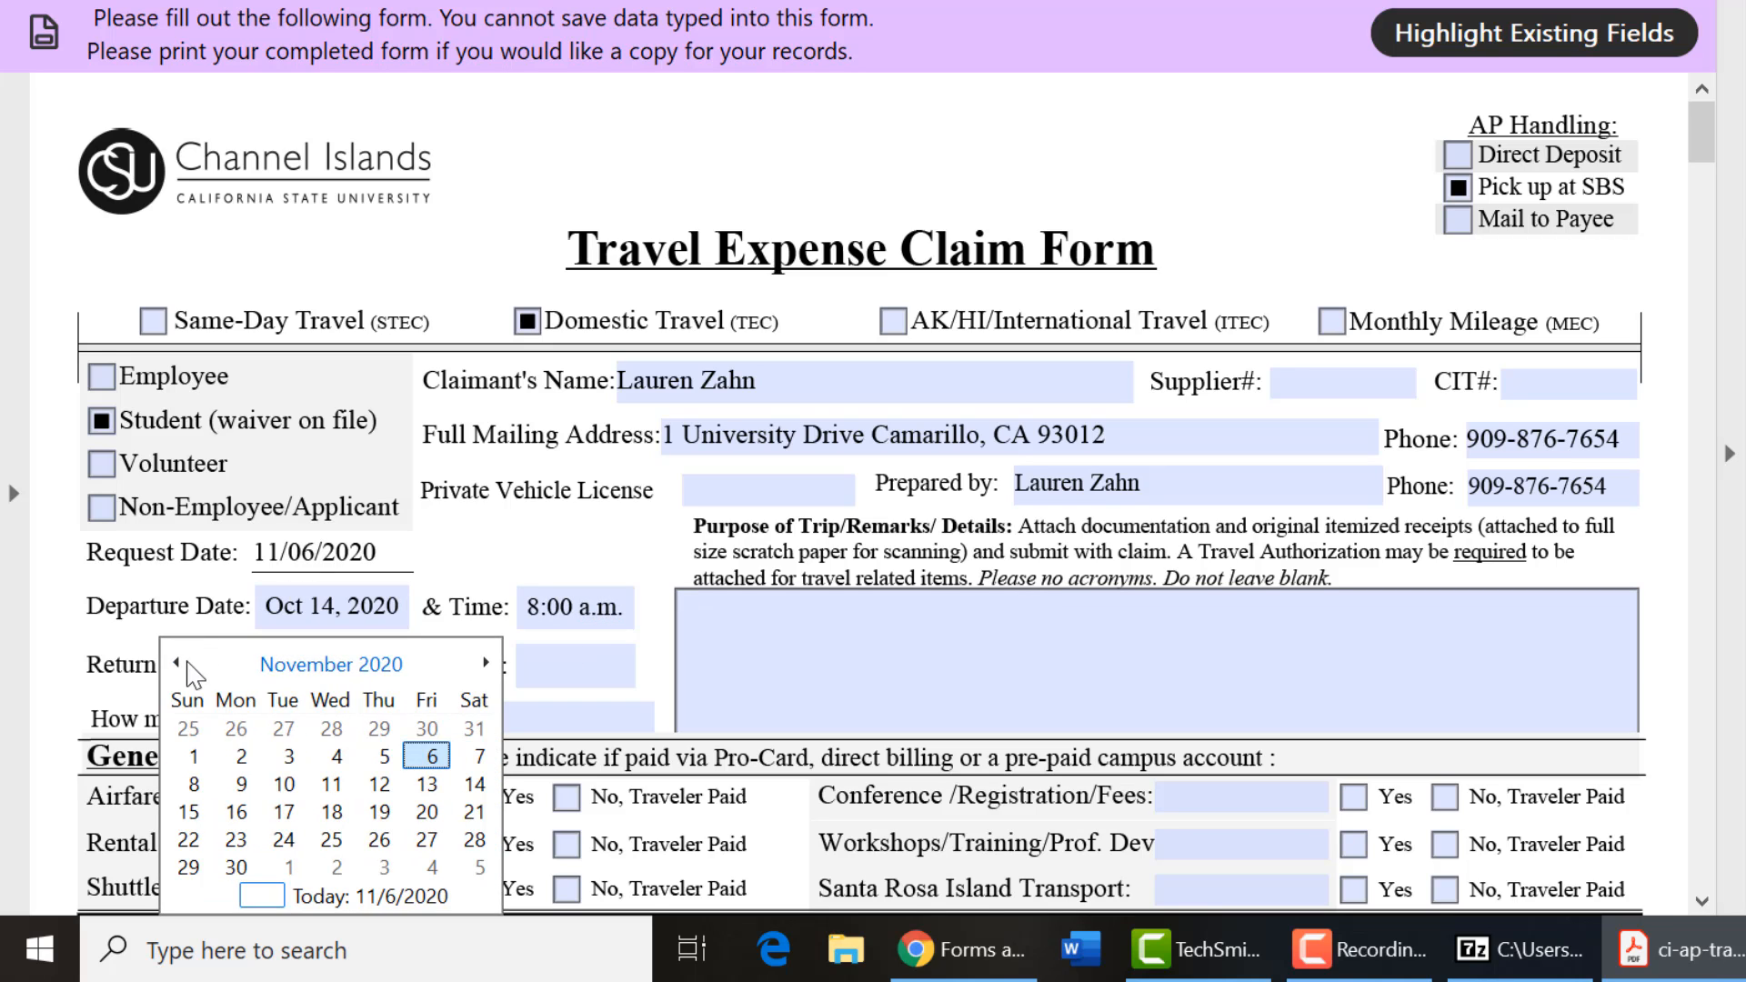
left_click(177, 664)
left_click(426, 783)
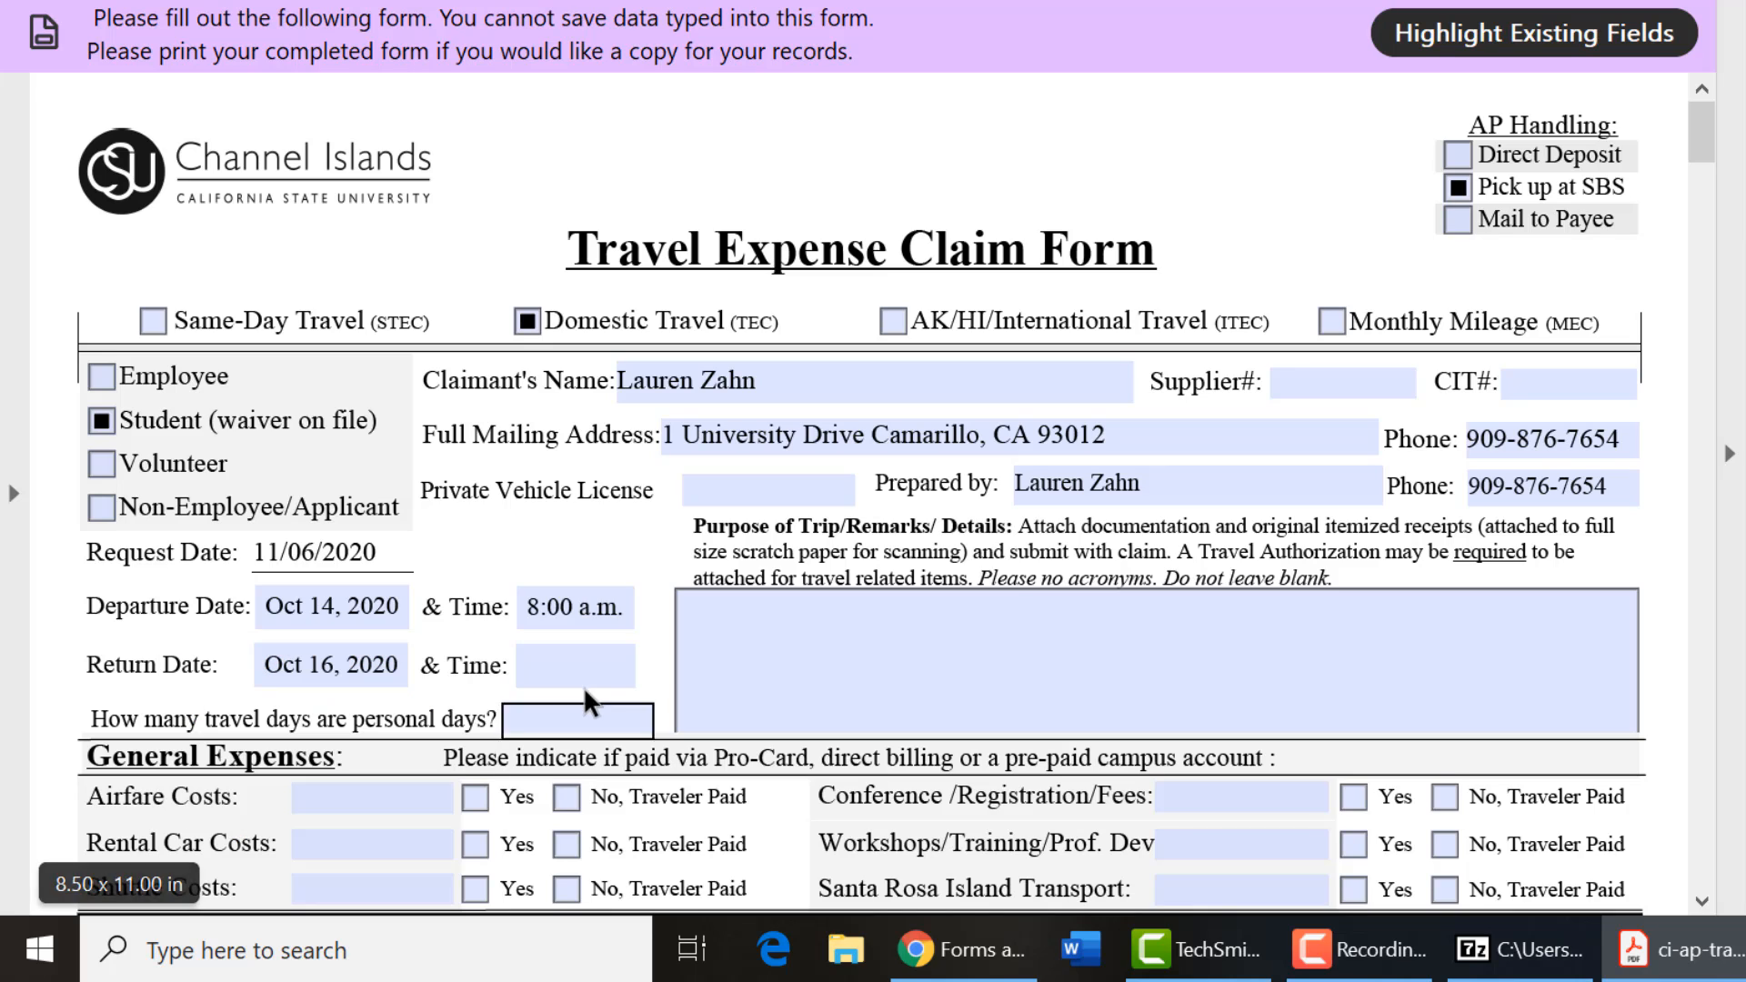
left_click(575, 675)
type("5:00 p.m.")
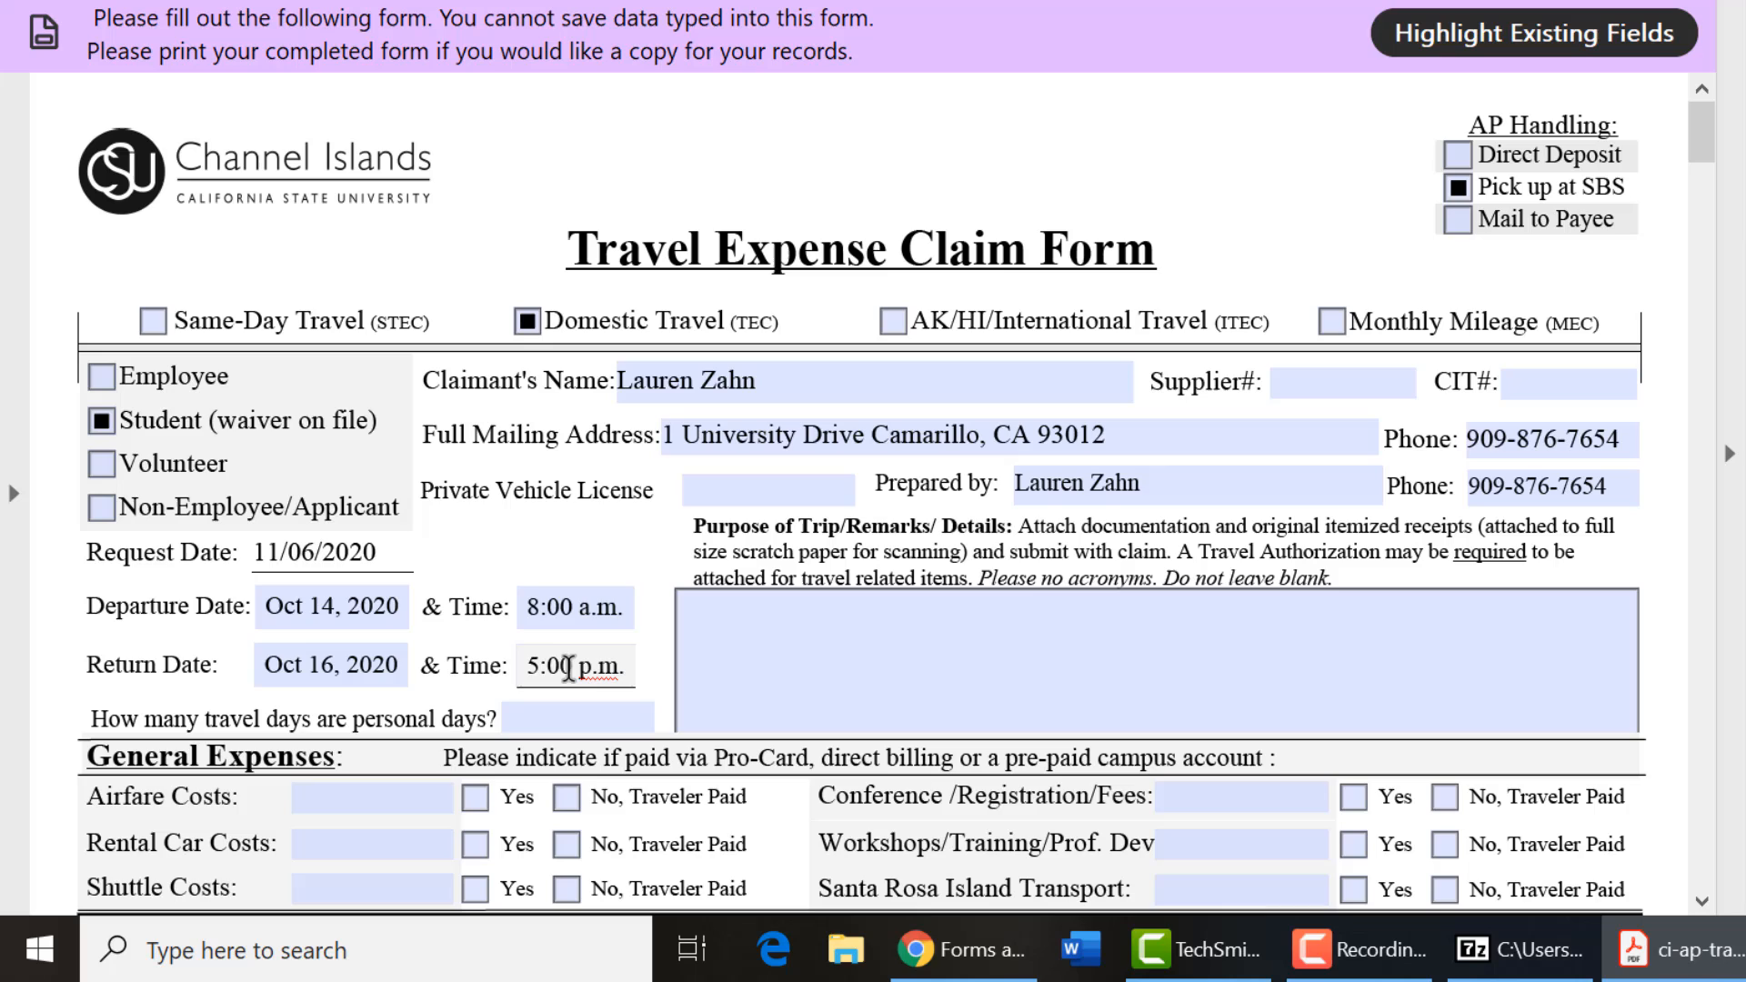
left_click(583, 719)
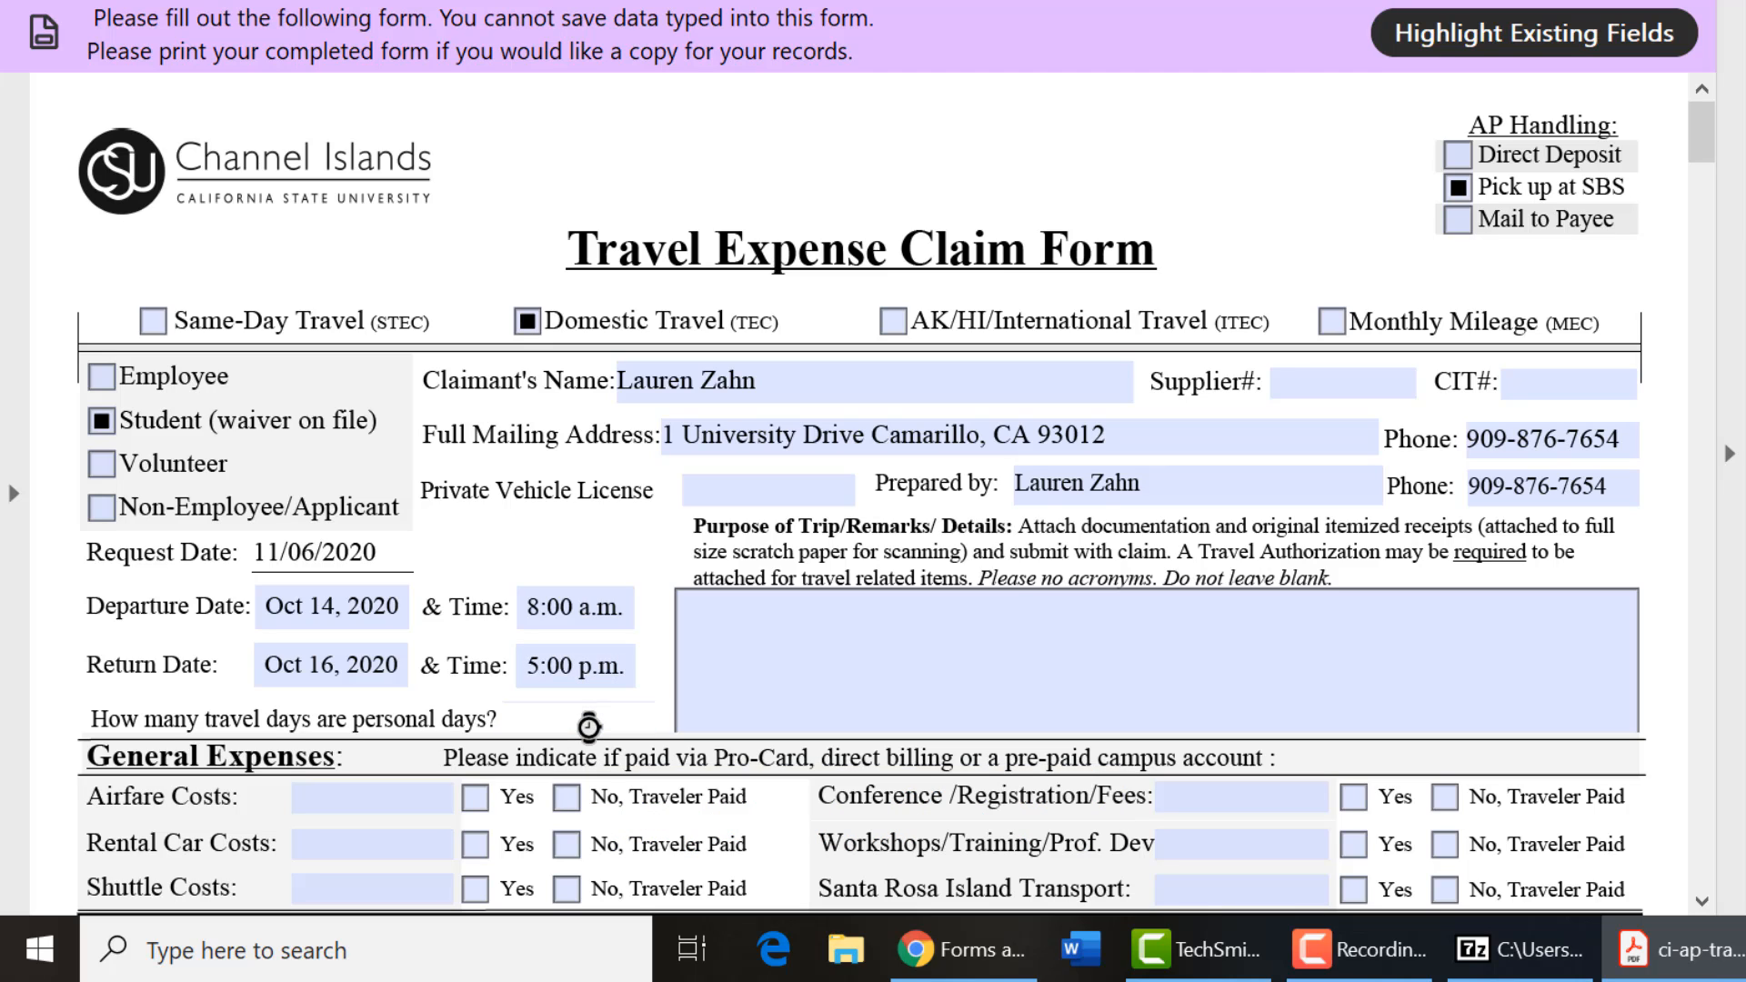
Enter 0 personal days and describe the surf club Santa Cruz trip requesting $40.00 fuel plus $100.00 lodging.
type("0")
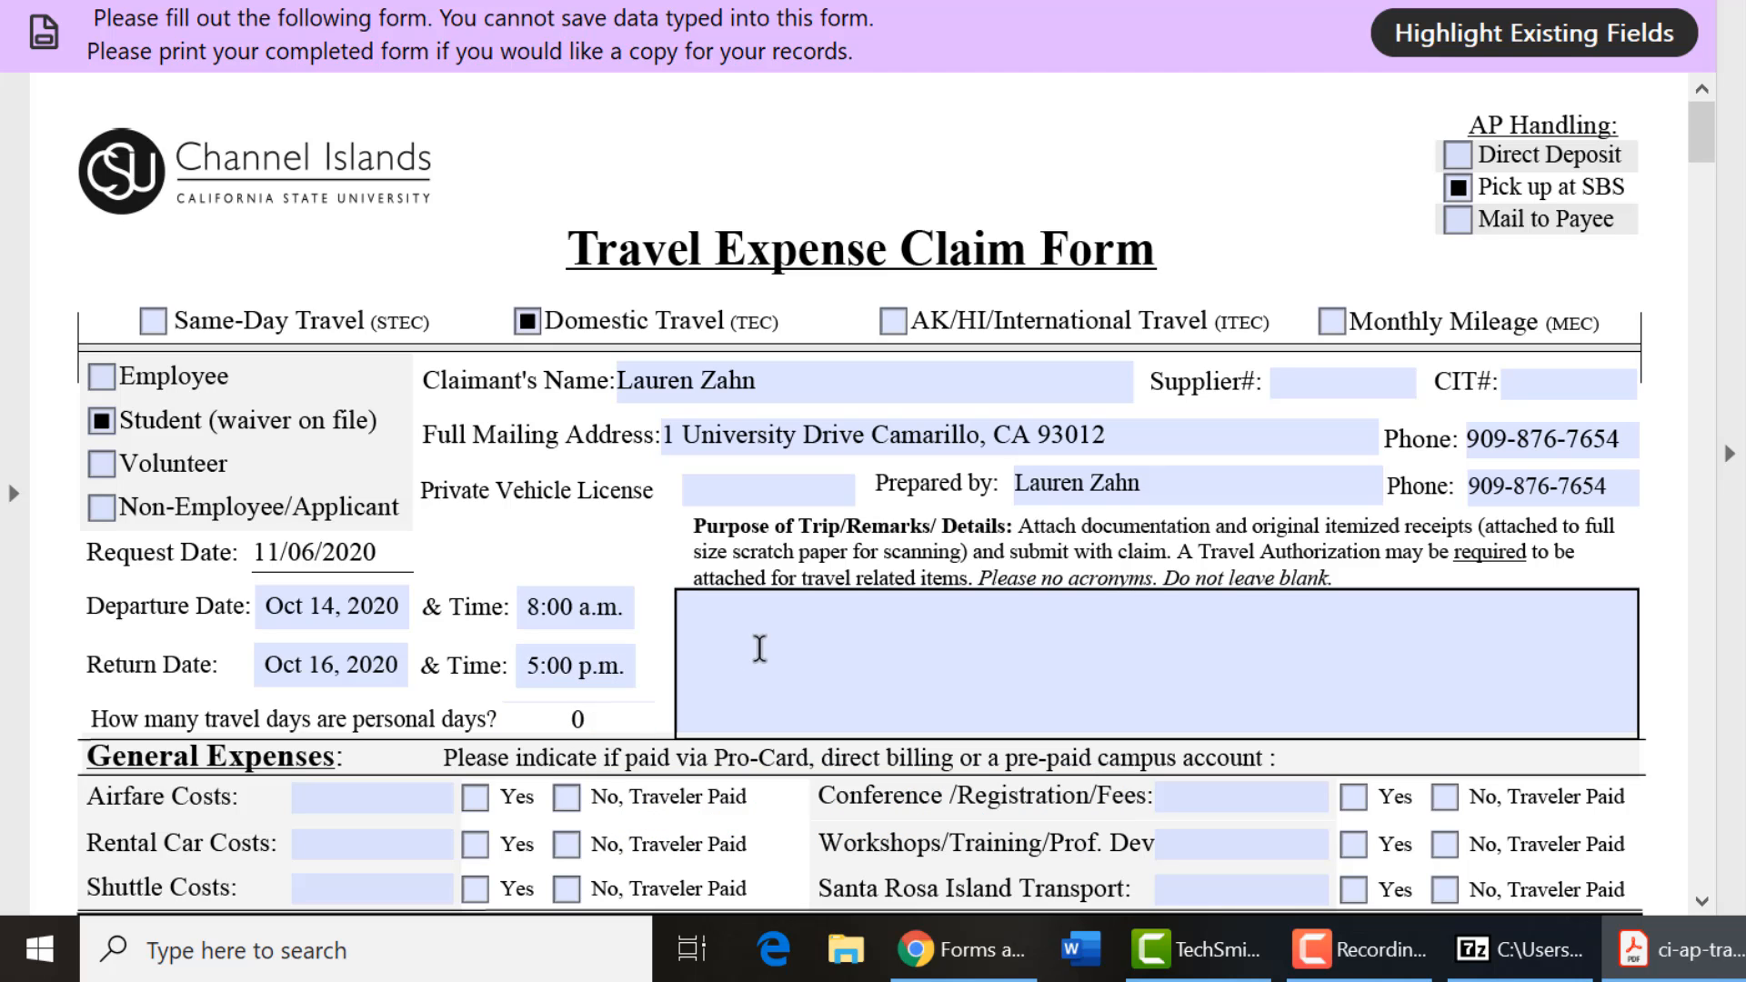
left_click(758, 636)
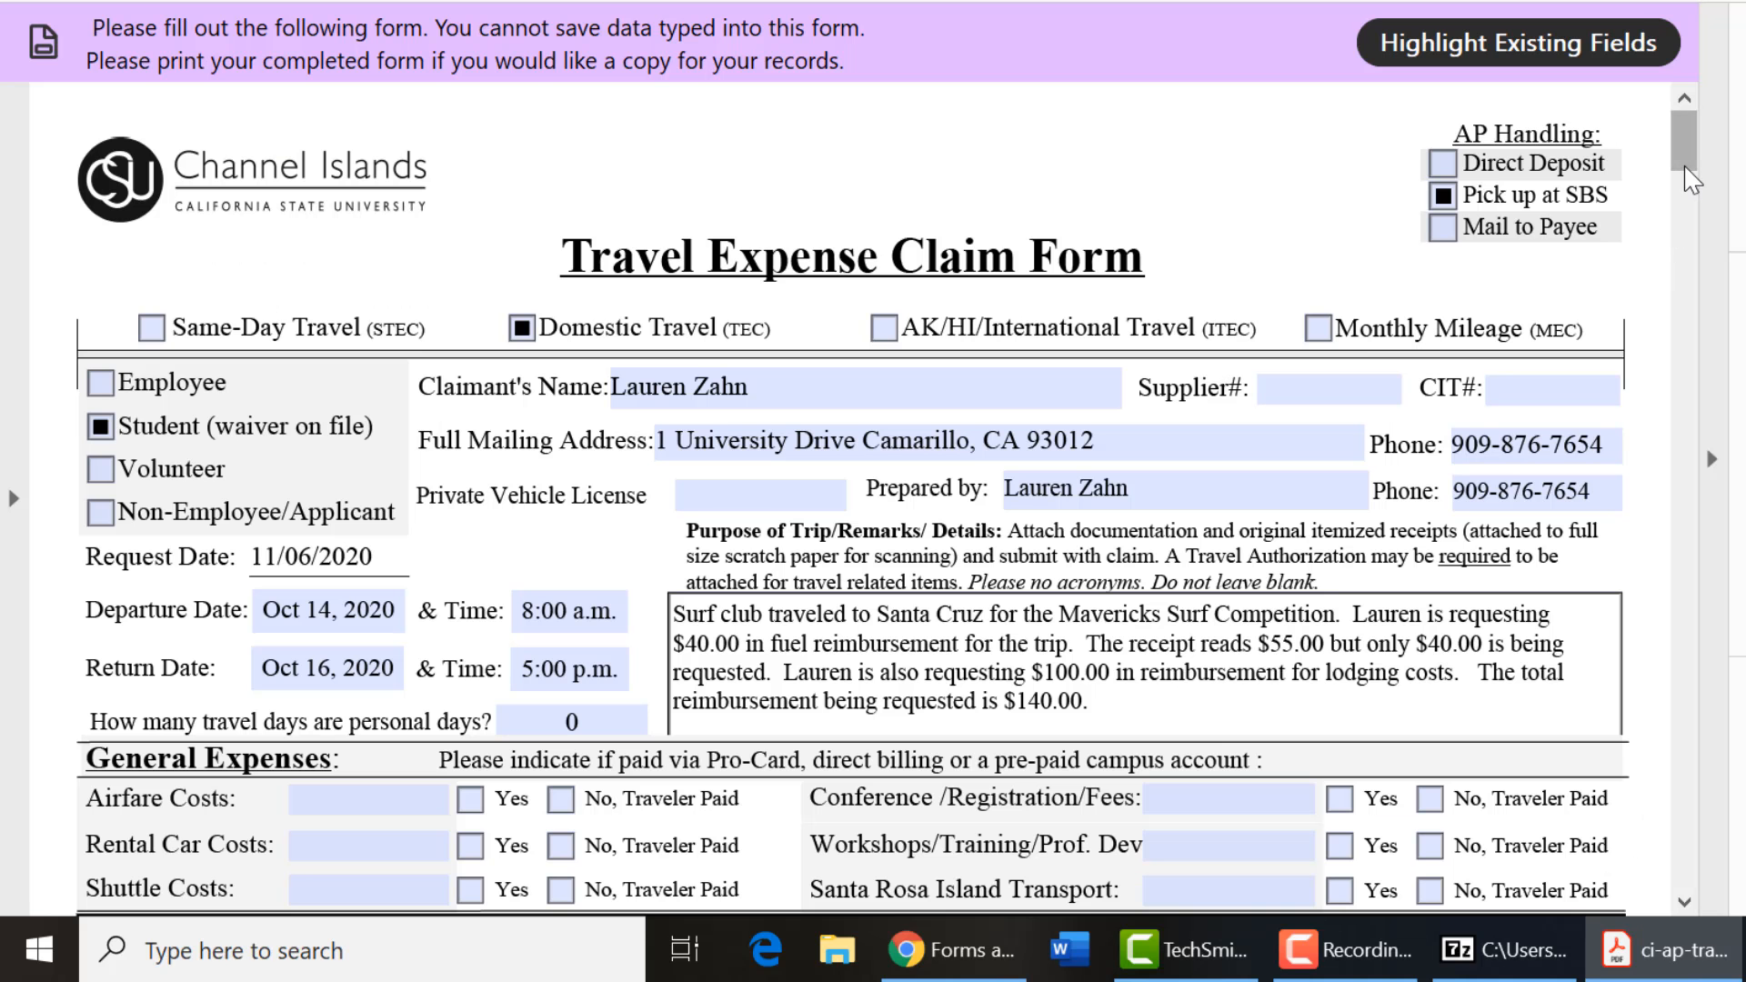
left_click_drag(1687, 163, 1694, 212)
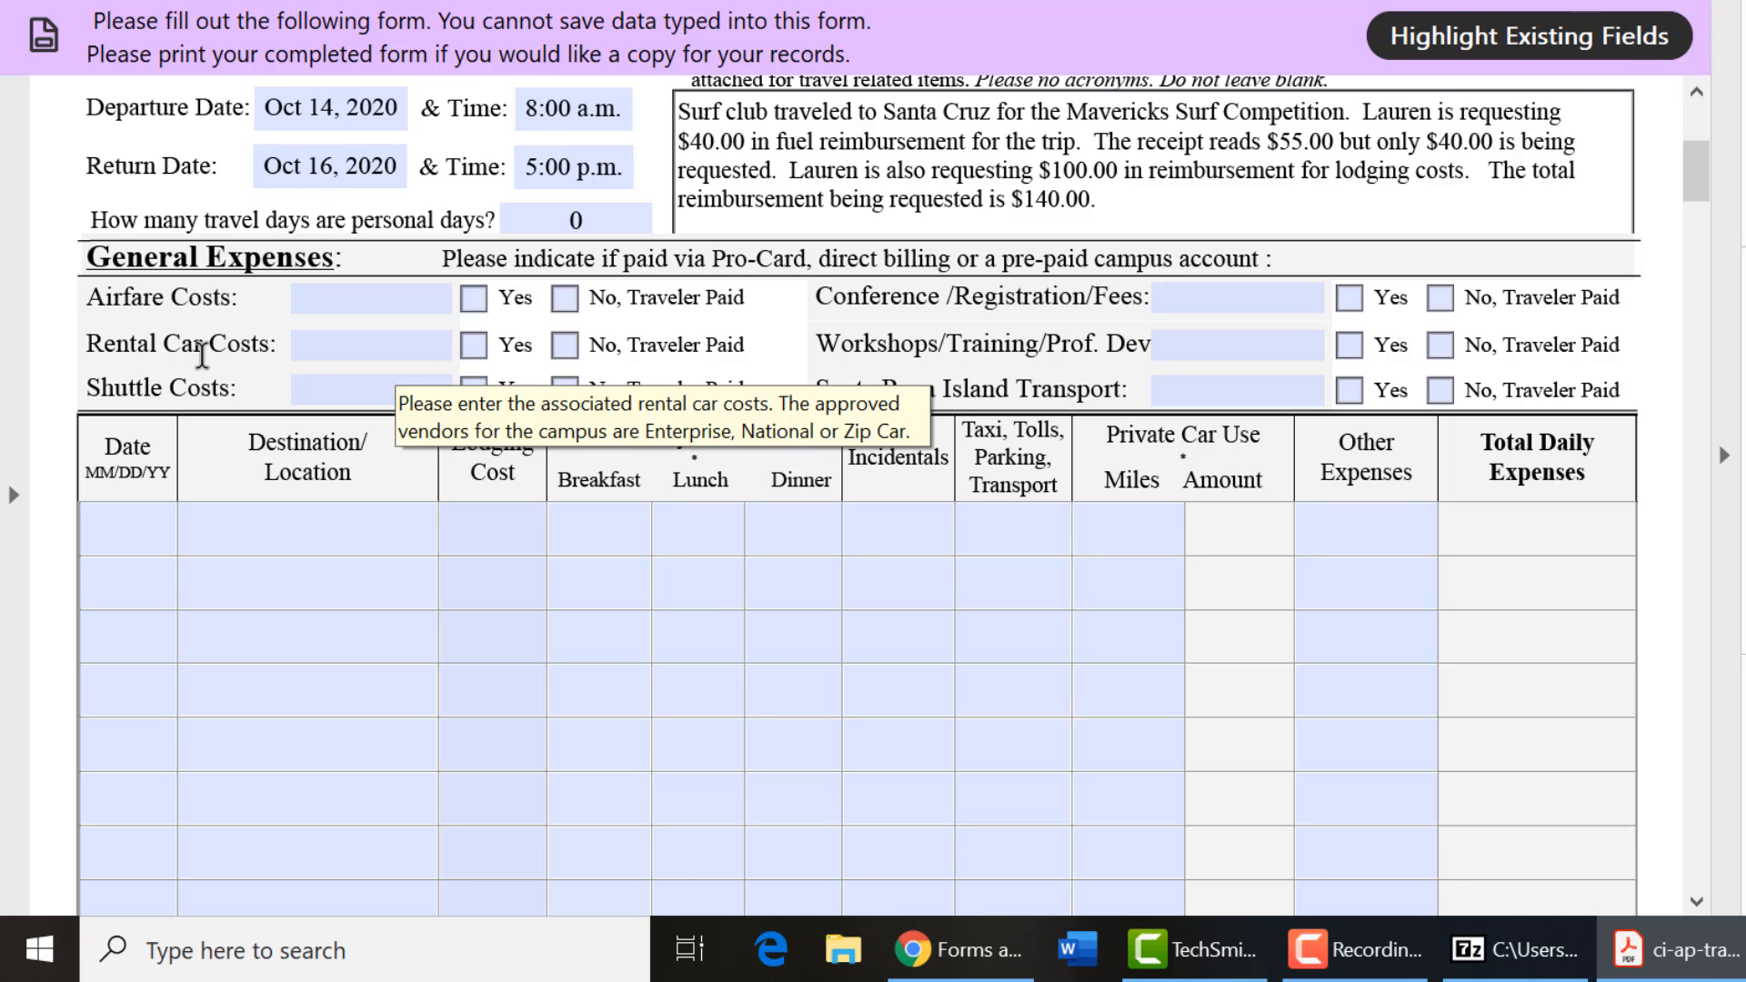
Fill the expense rows: Santa Cruz, CA lodging $50.00 on 10/14 and 10/15, Camarillo $55.00 other on 10/16/20.
left_click(331, 351)
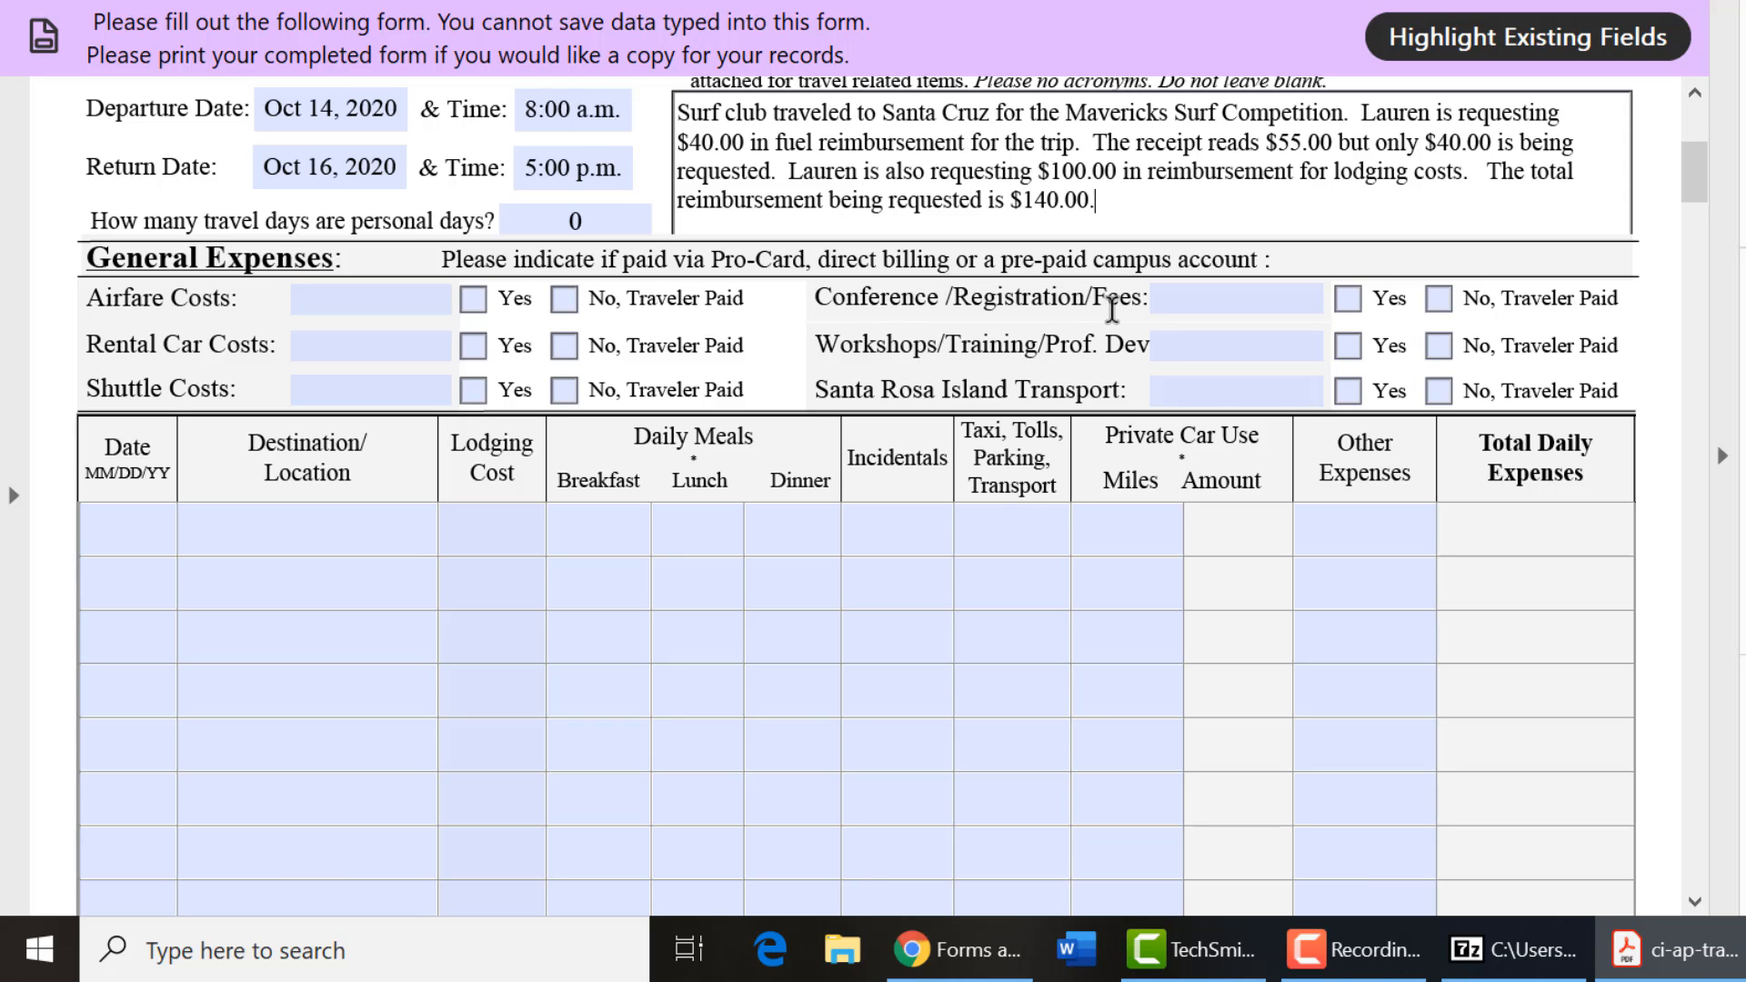
left_click(1218, 293)
left_click(124, 532)
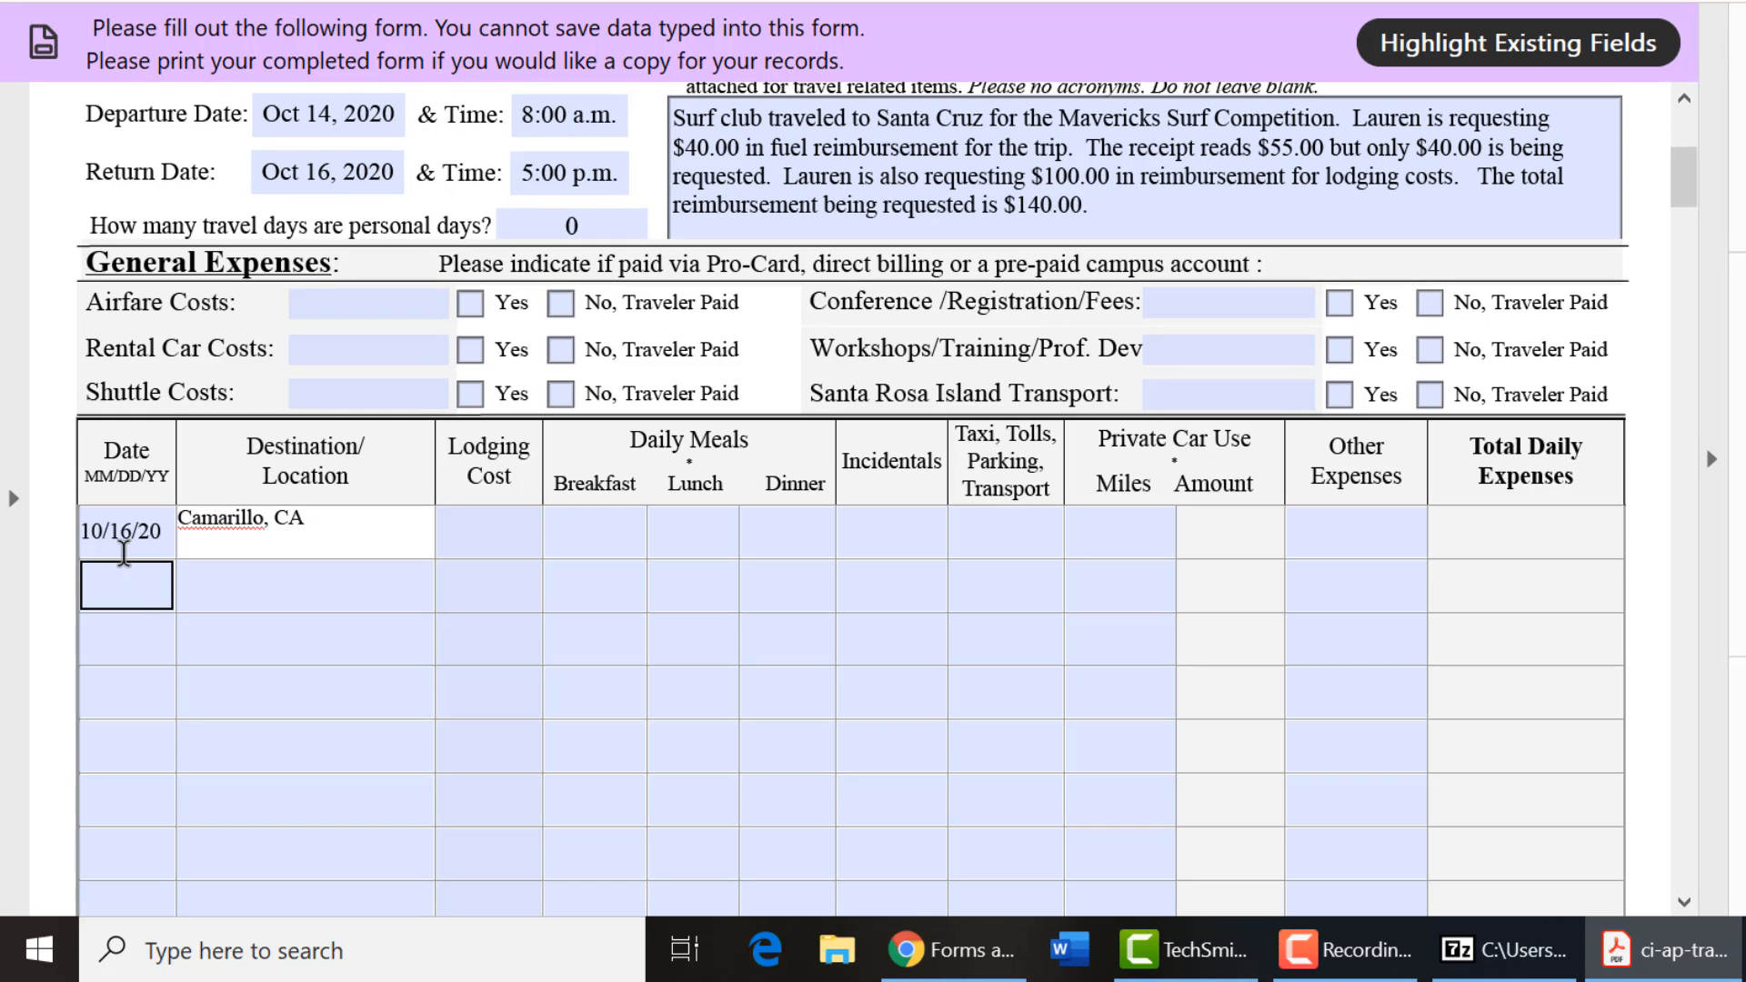
left_click(124, 531)
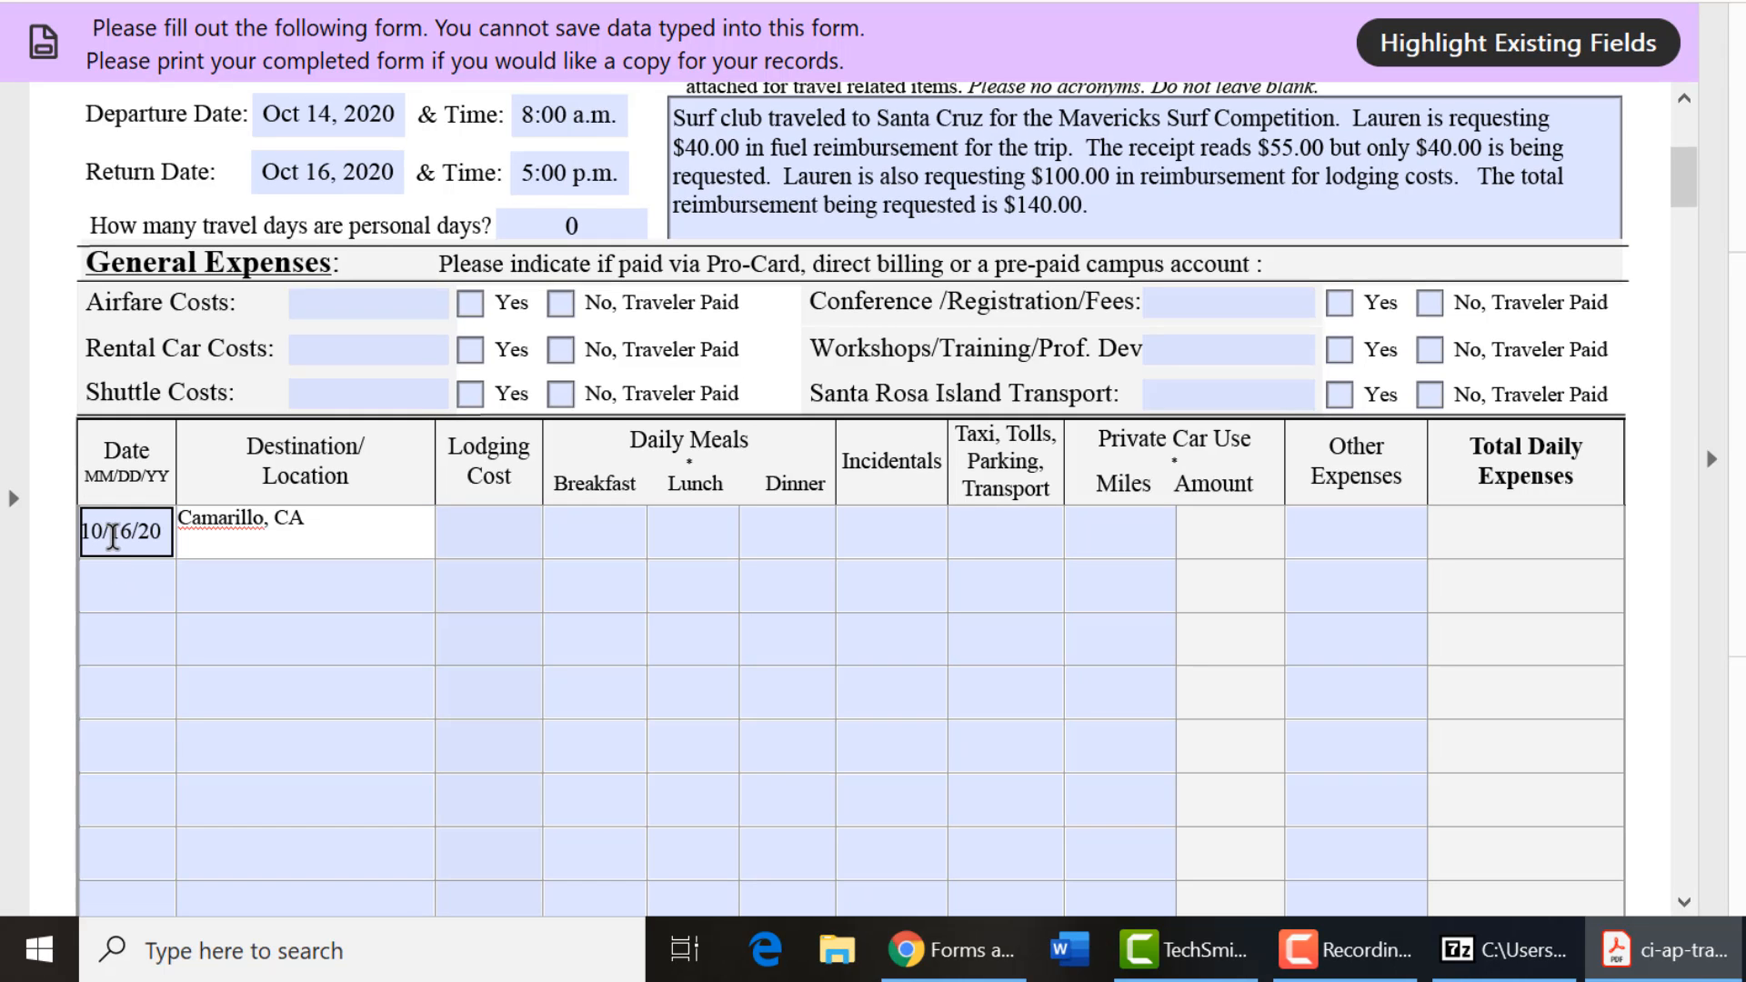
left_click(235, 525)
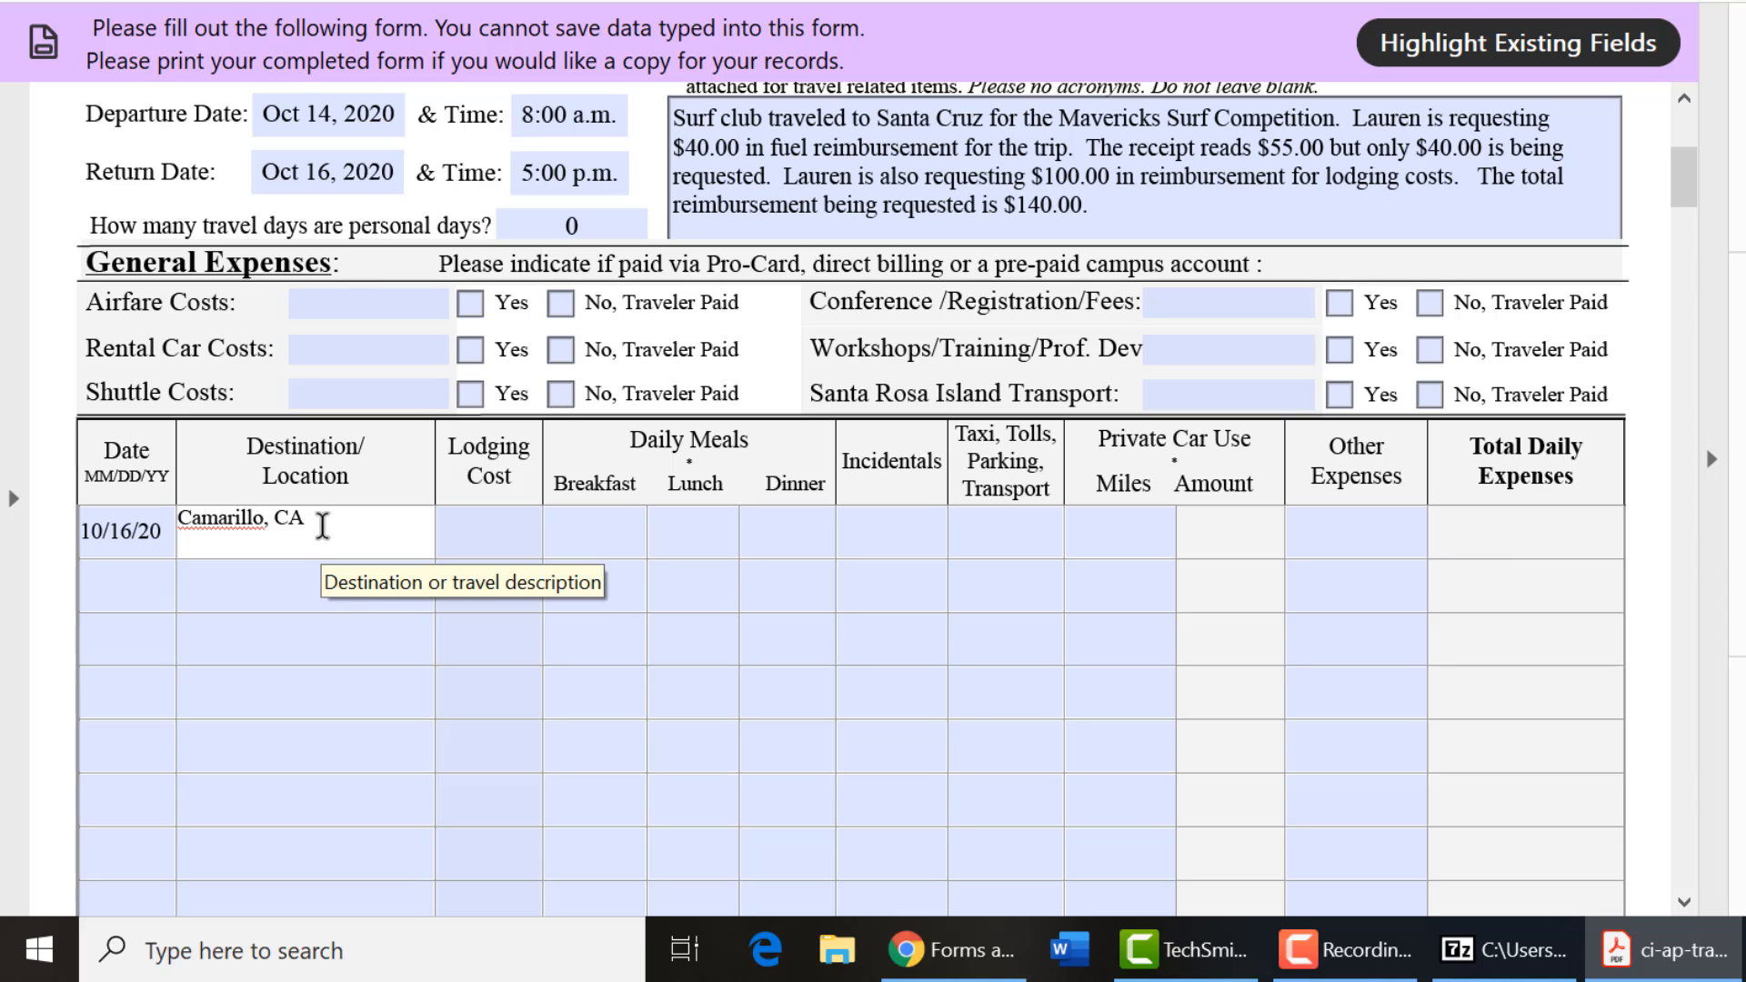
left_click(266, 571)
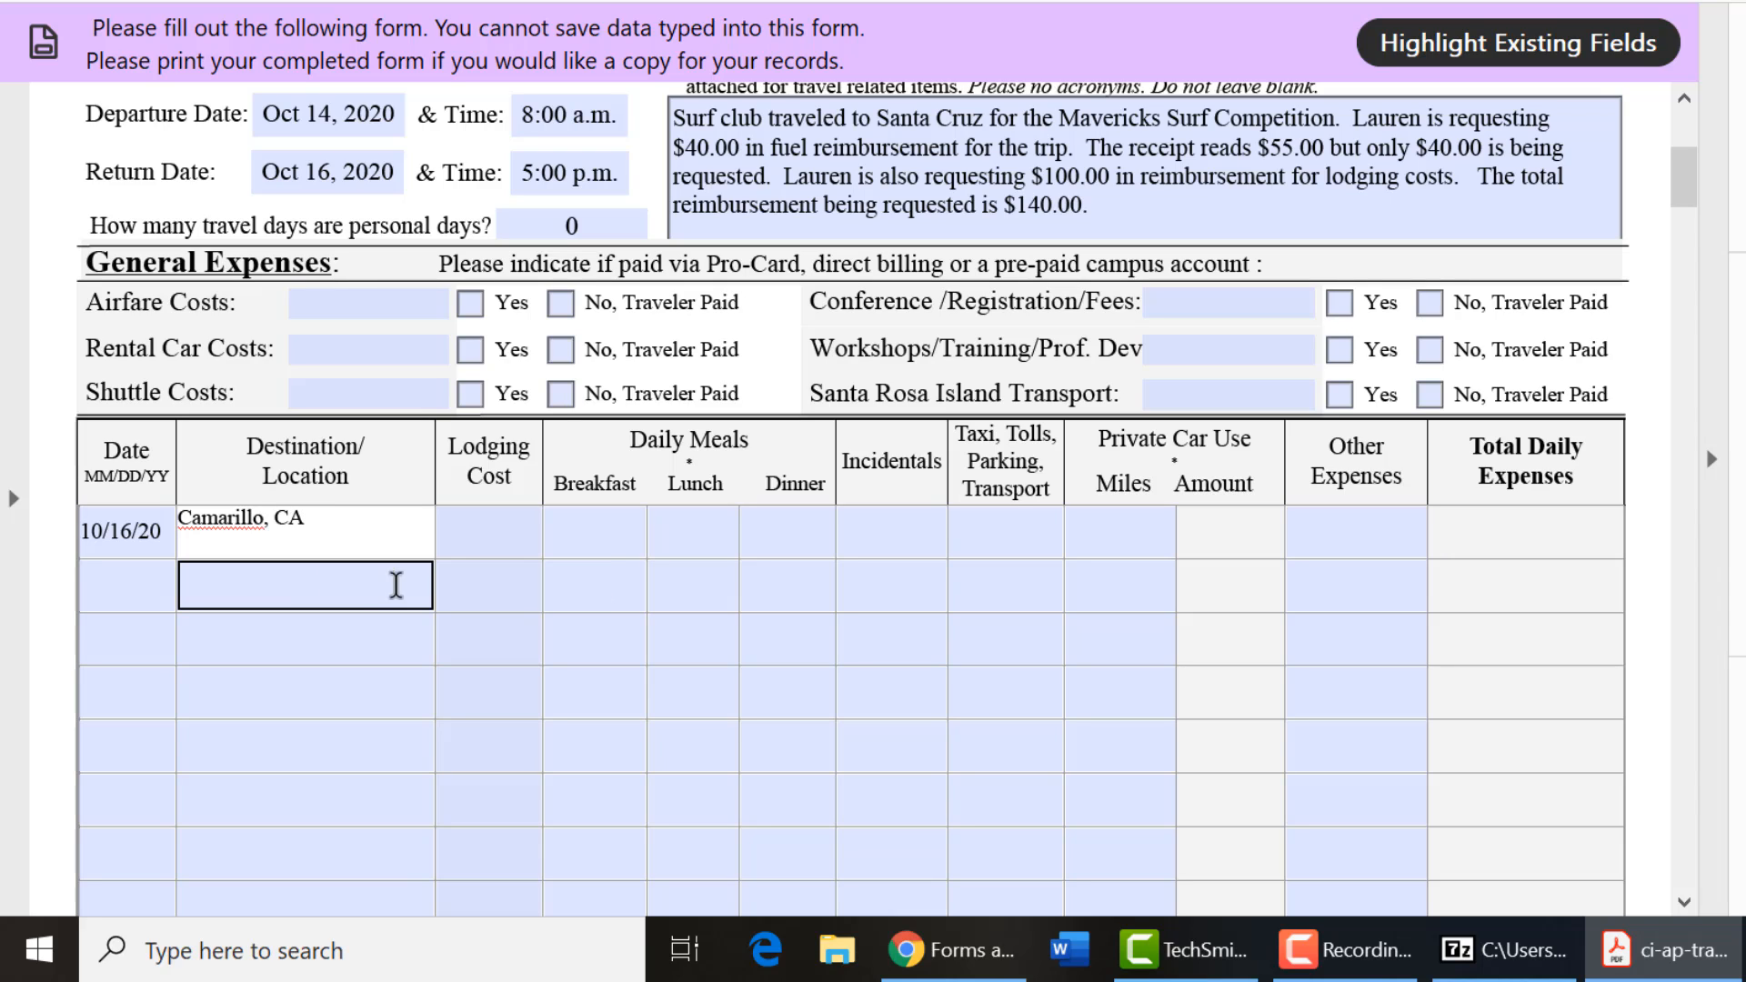
left_click(256, 583)
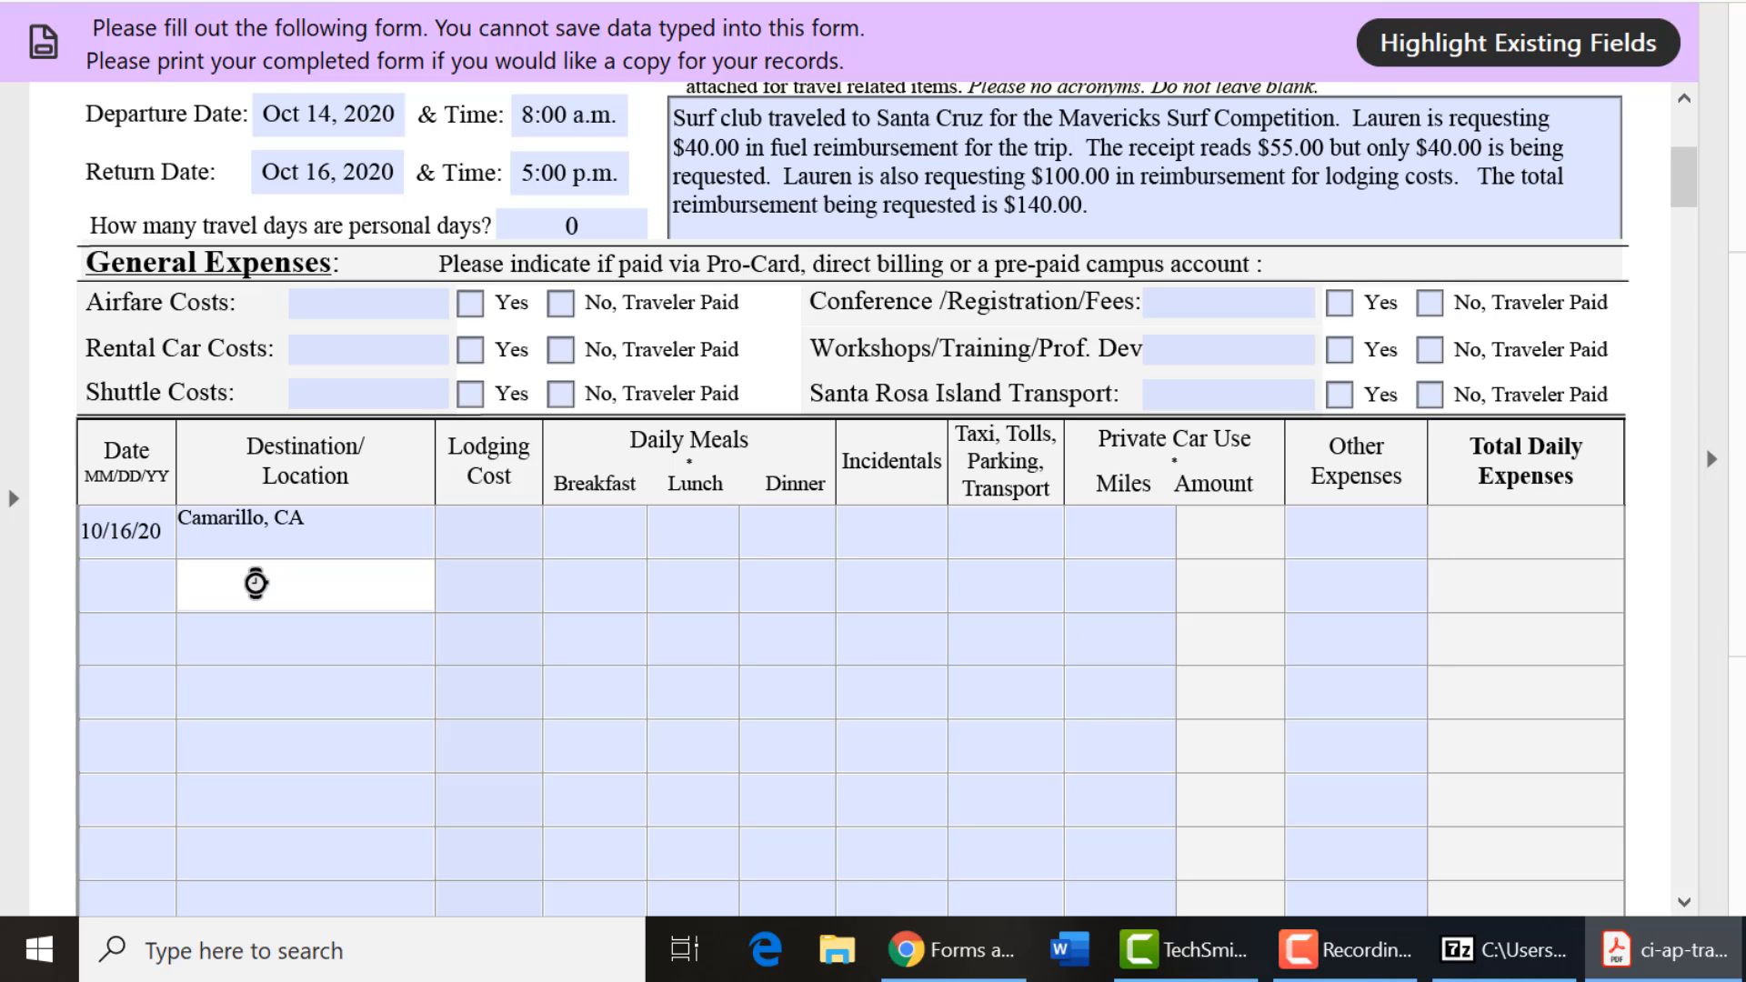
type("Santa Cruz, CA")
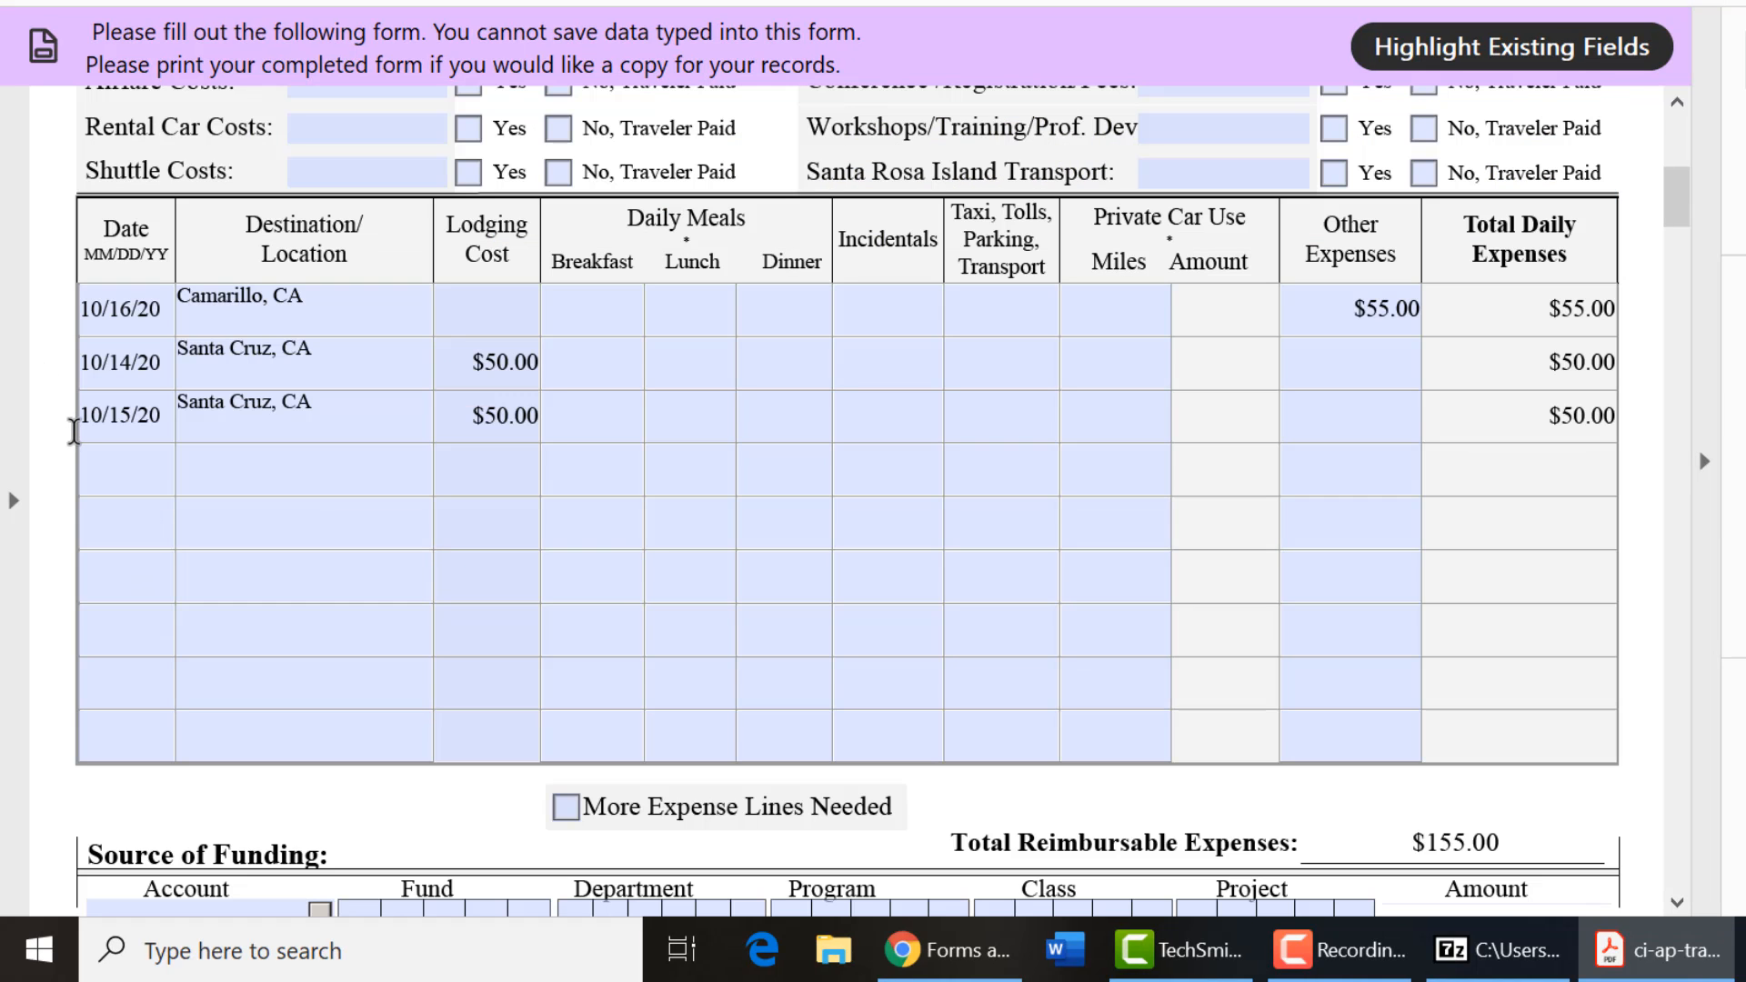
left_click(77, 424)
mouse_move(498, 373)
Choose account 606001 (In-state travel) for the second Source of Funding row.
left_click_drag(1677, 220, 1678, 252)
left_click(318, 499)
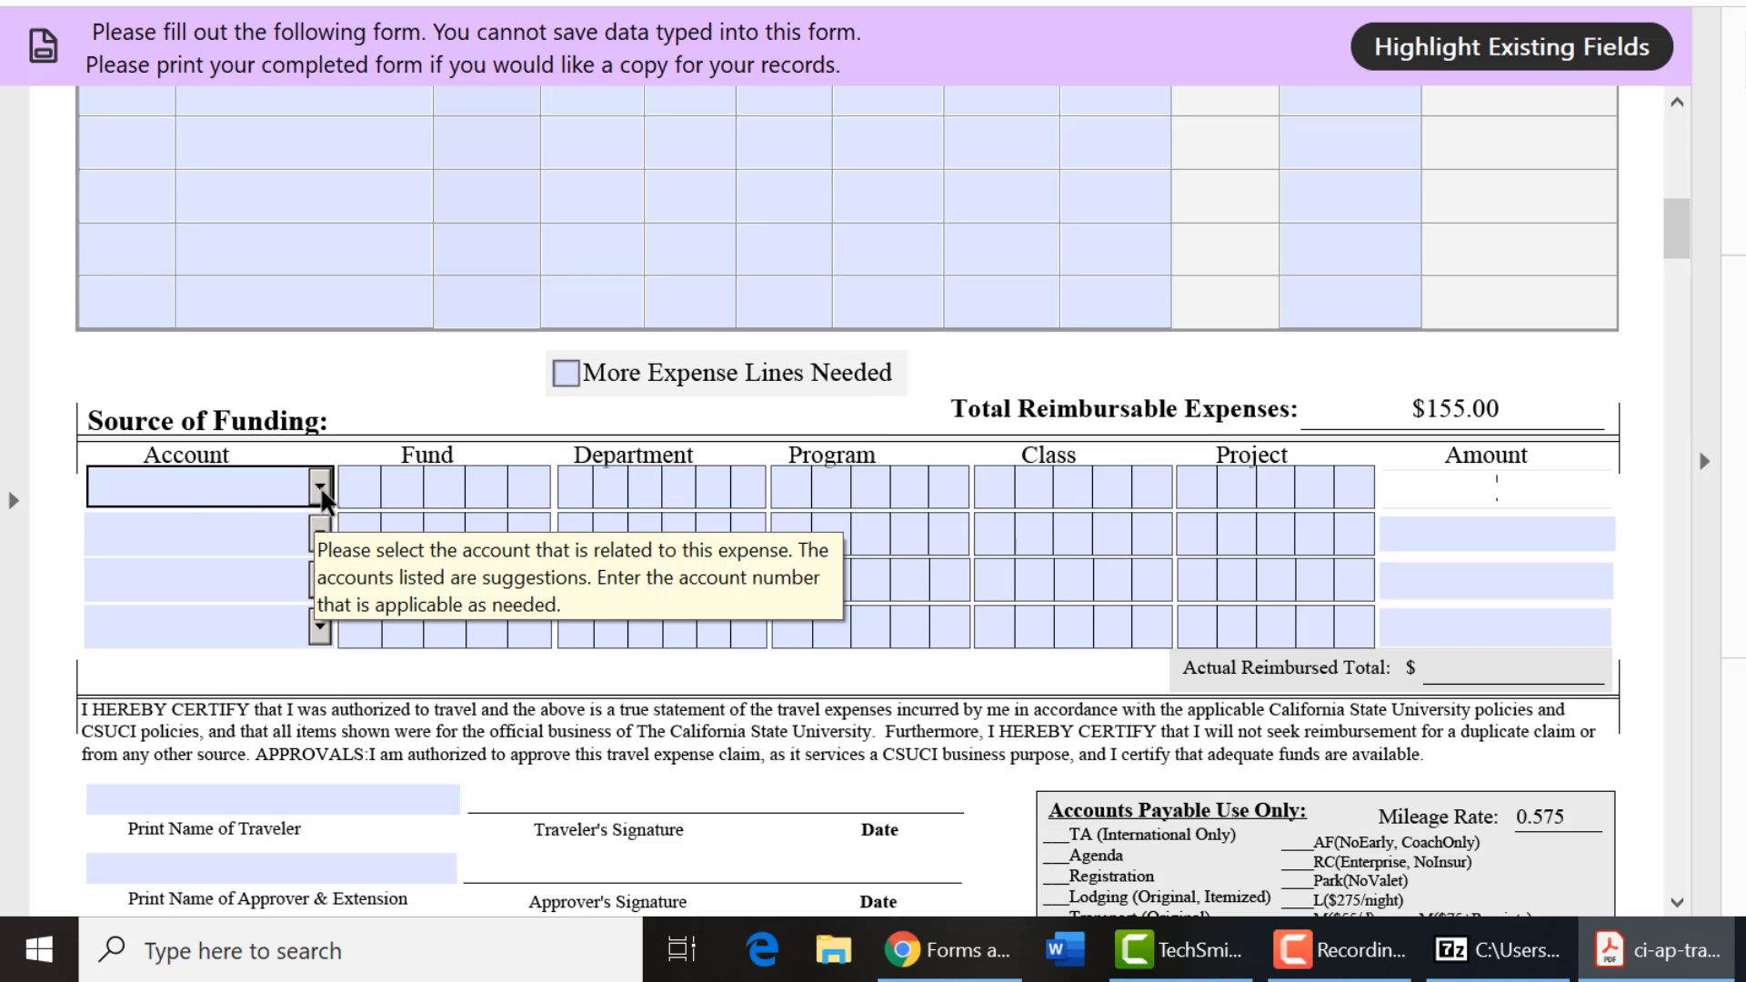
left_click(321, 491)
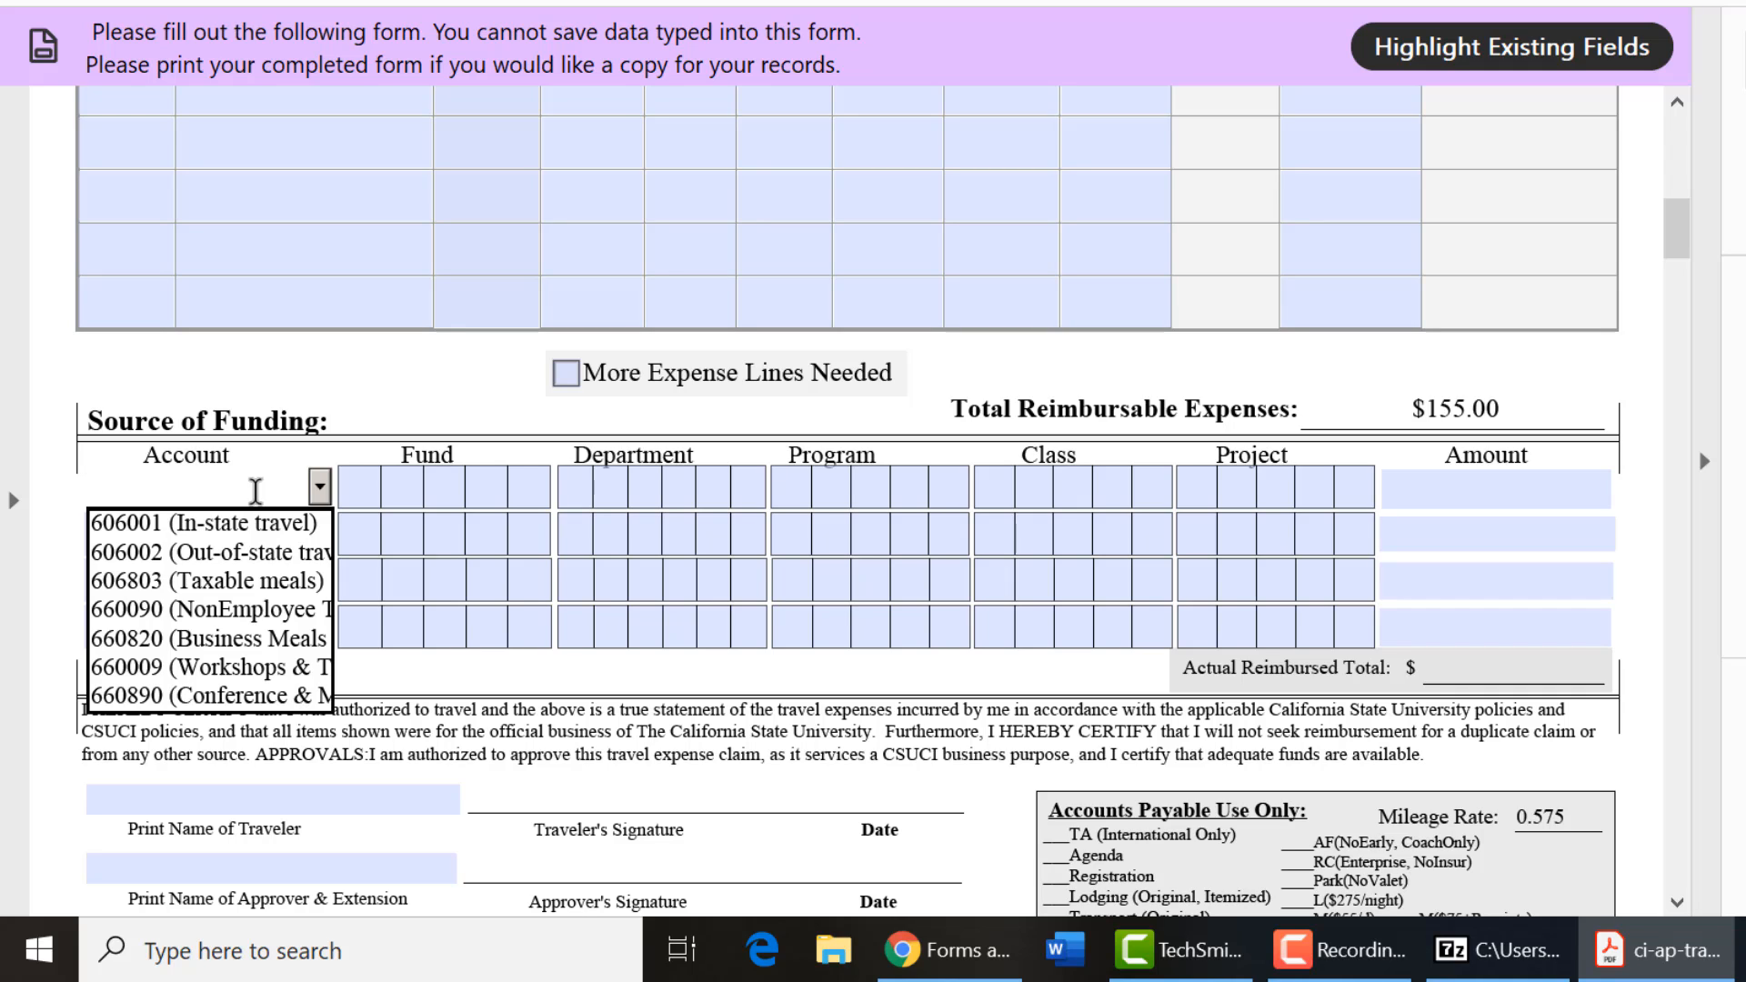
left_click(328, 428)
left_click(327, 533)
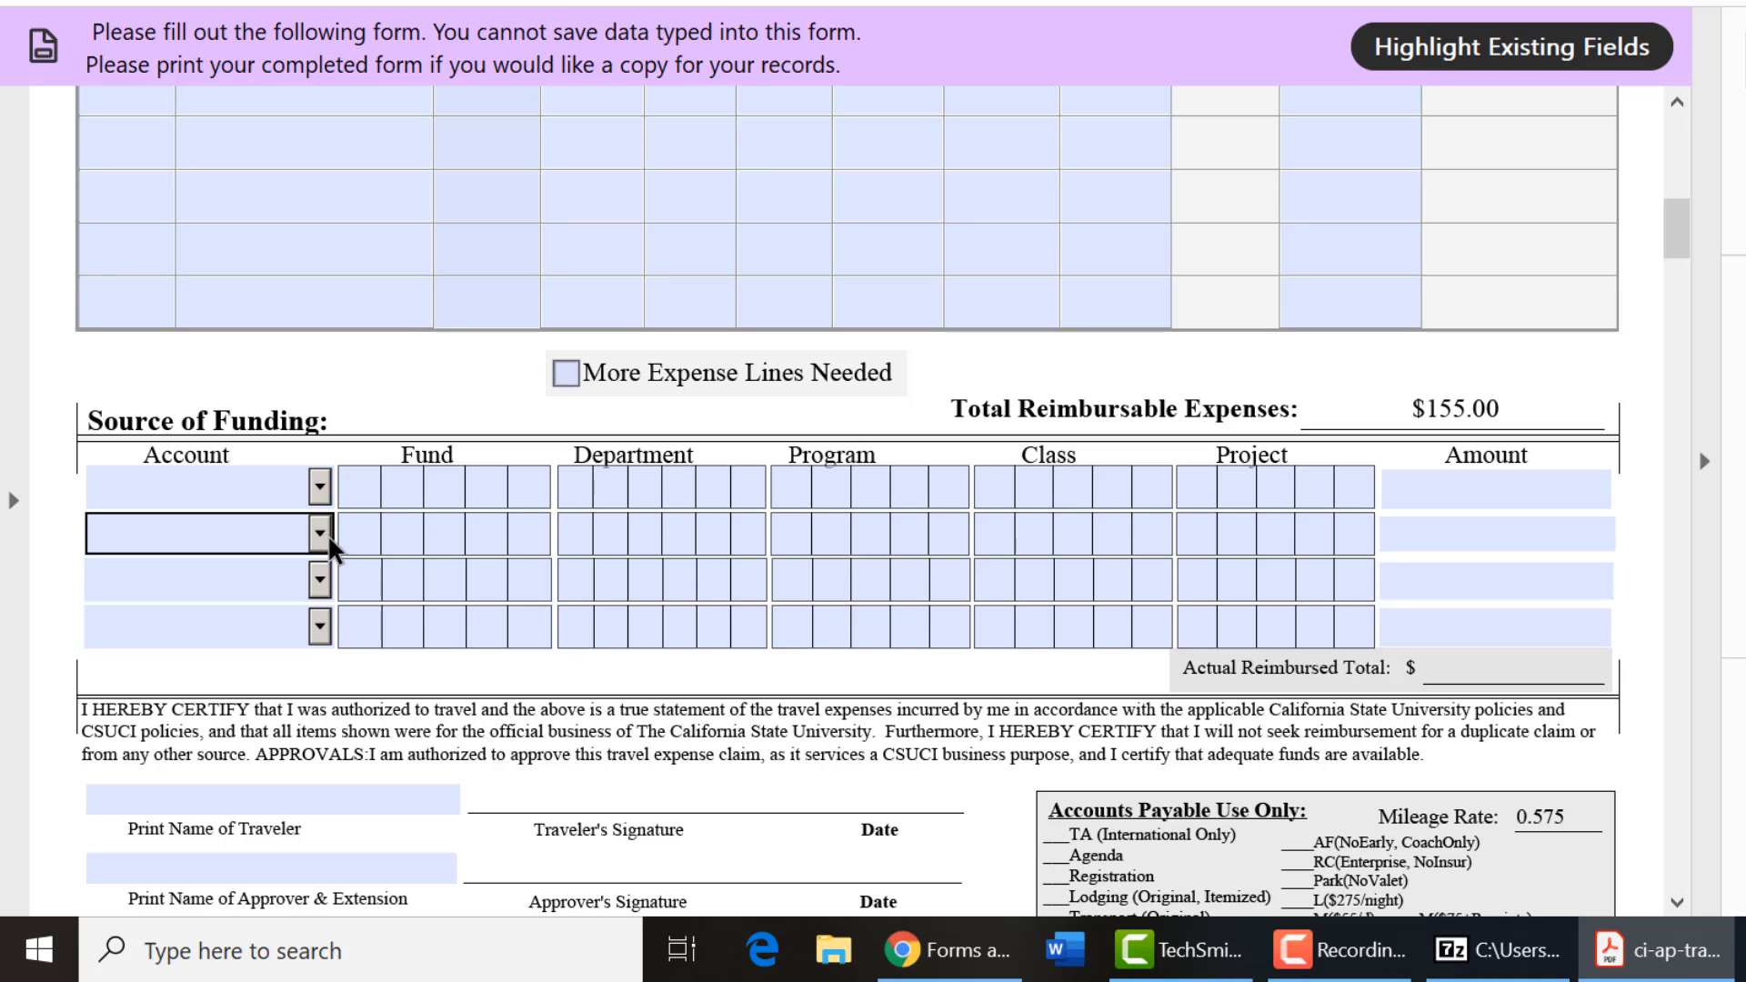
left_click(327, 532)
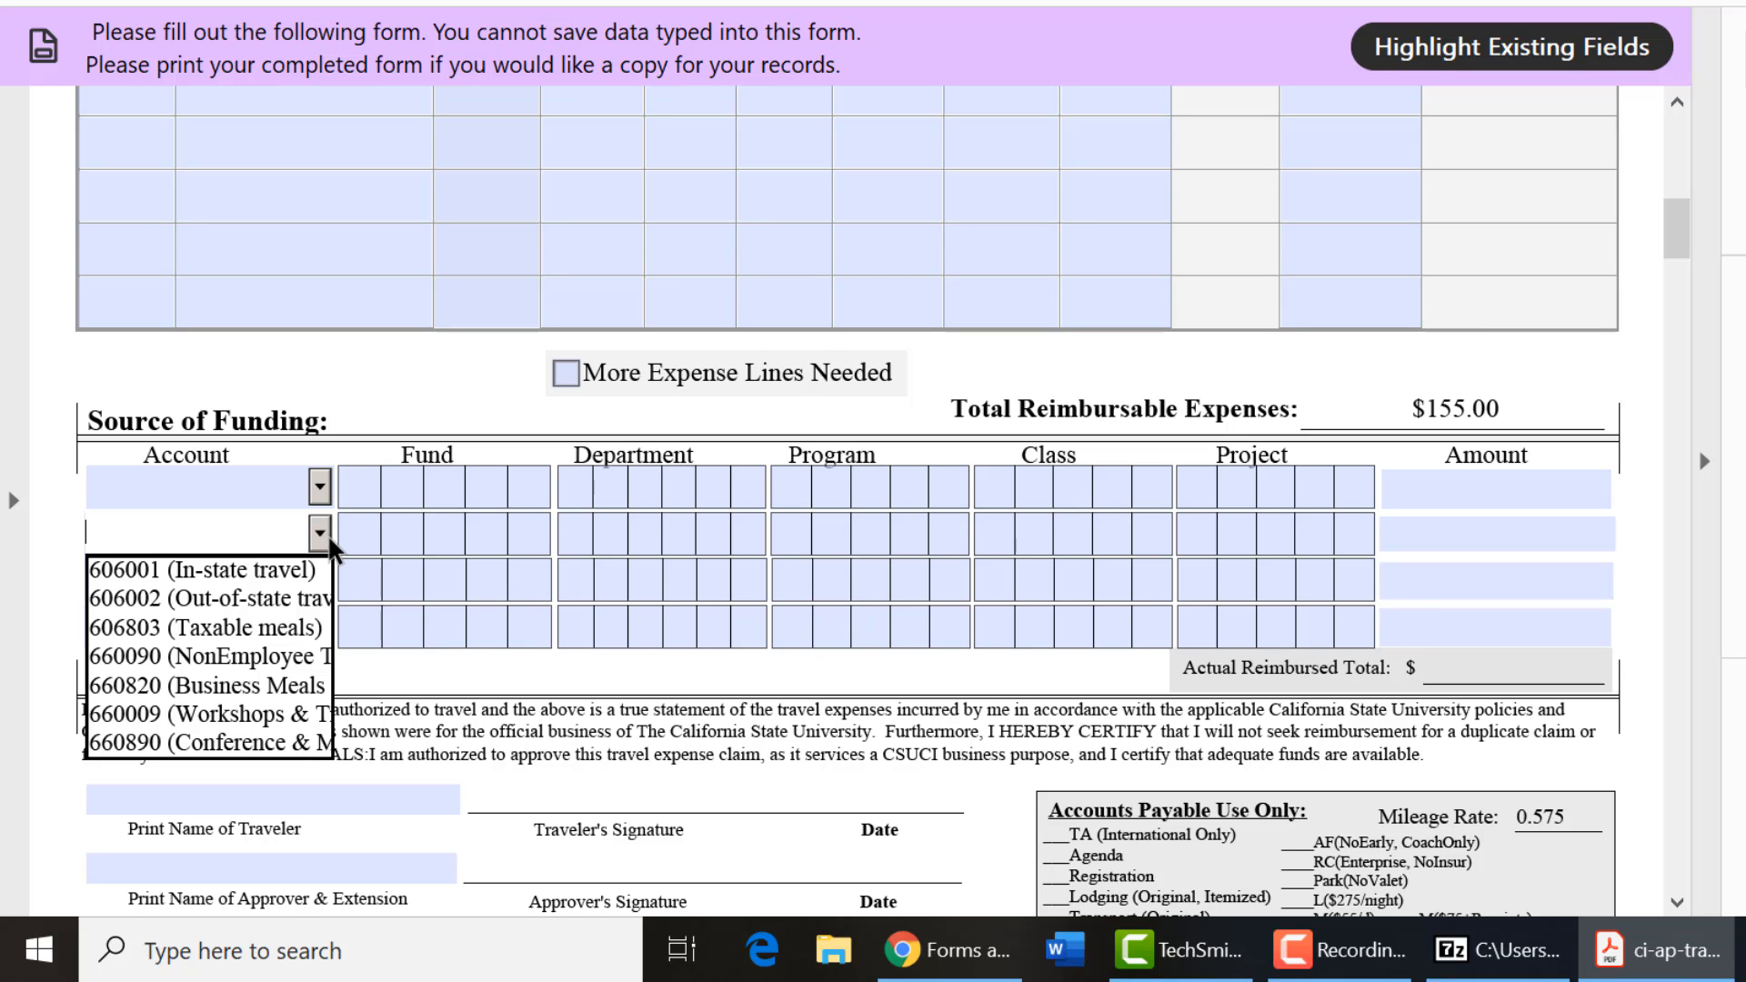
left_click(266, 564)
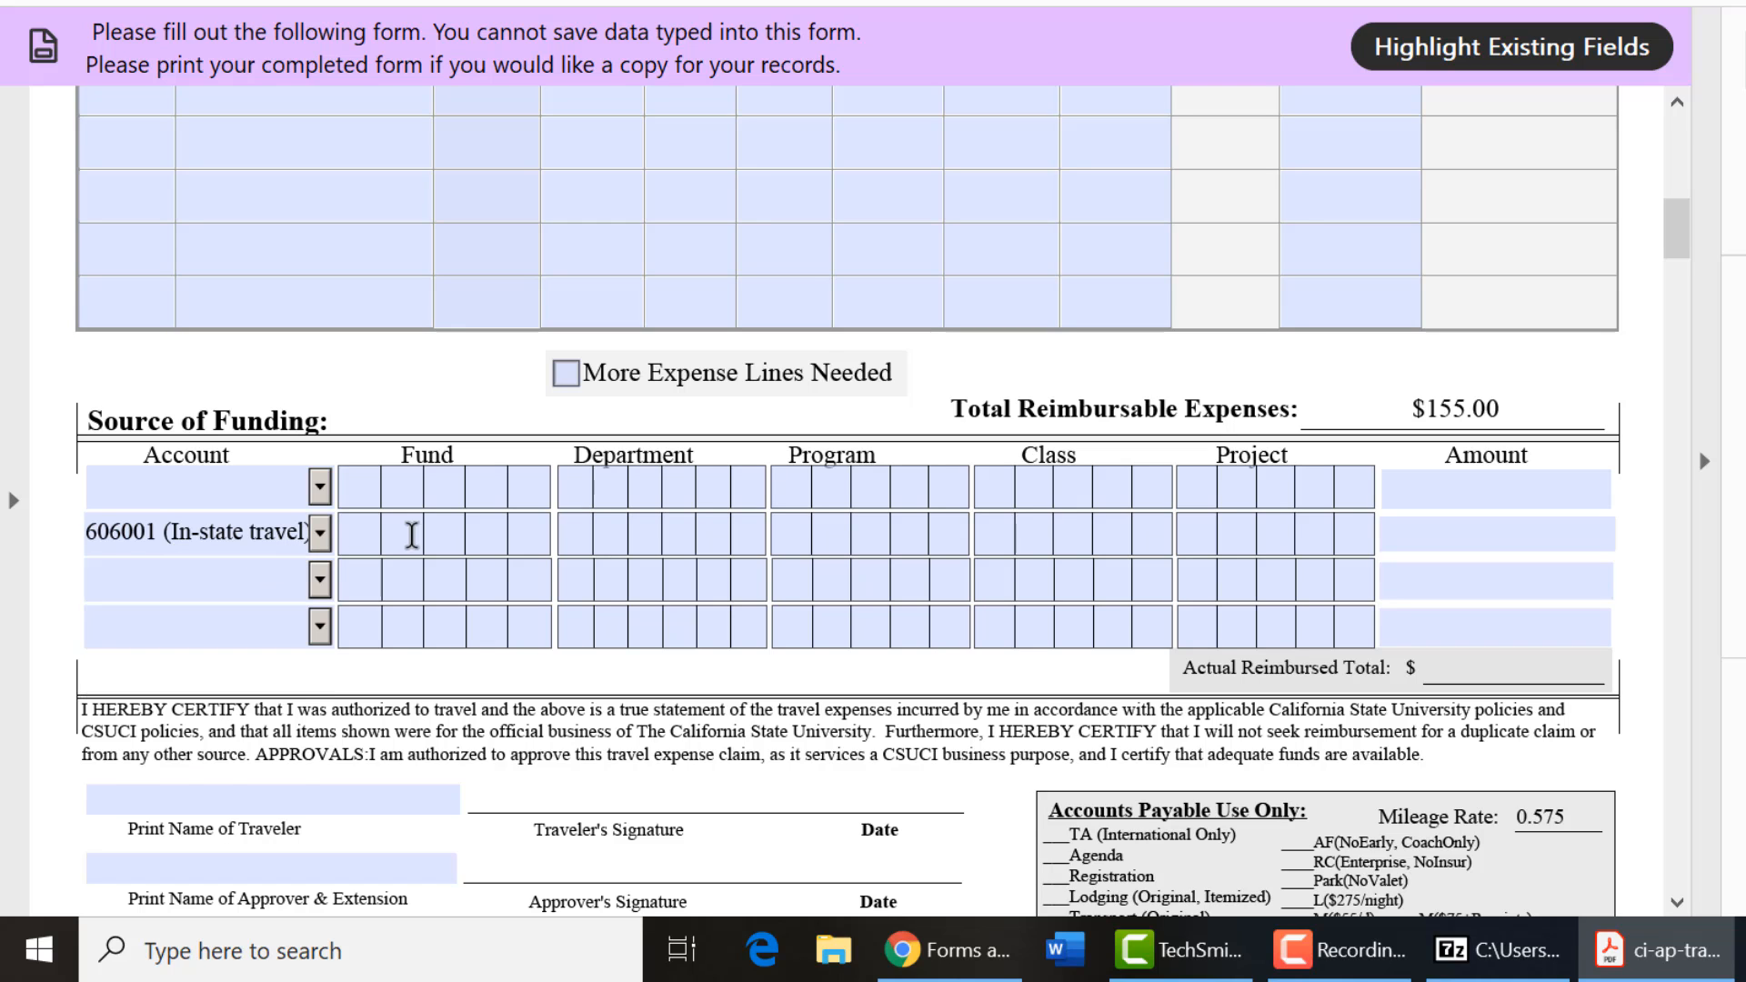
left_click(407, 537)
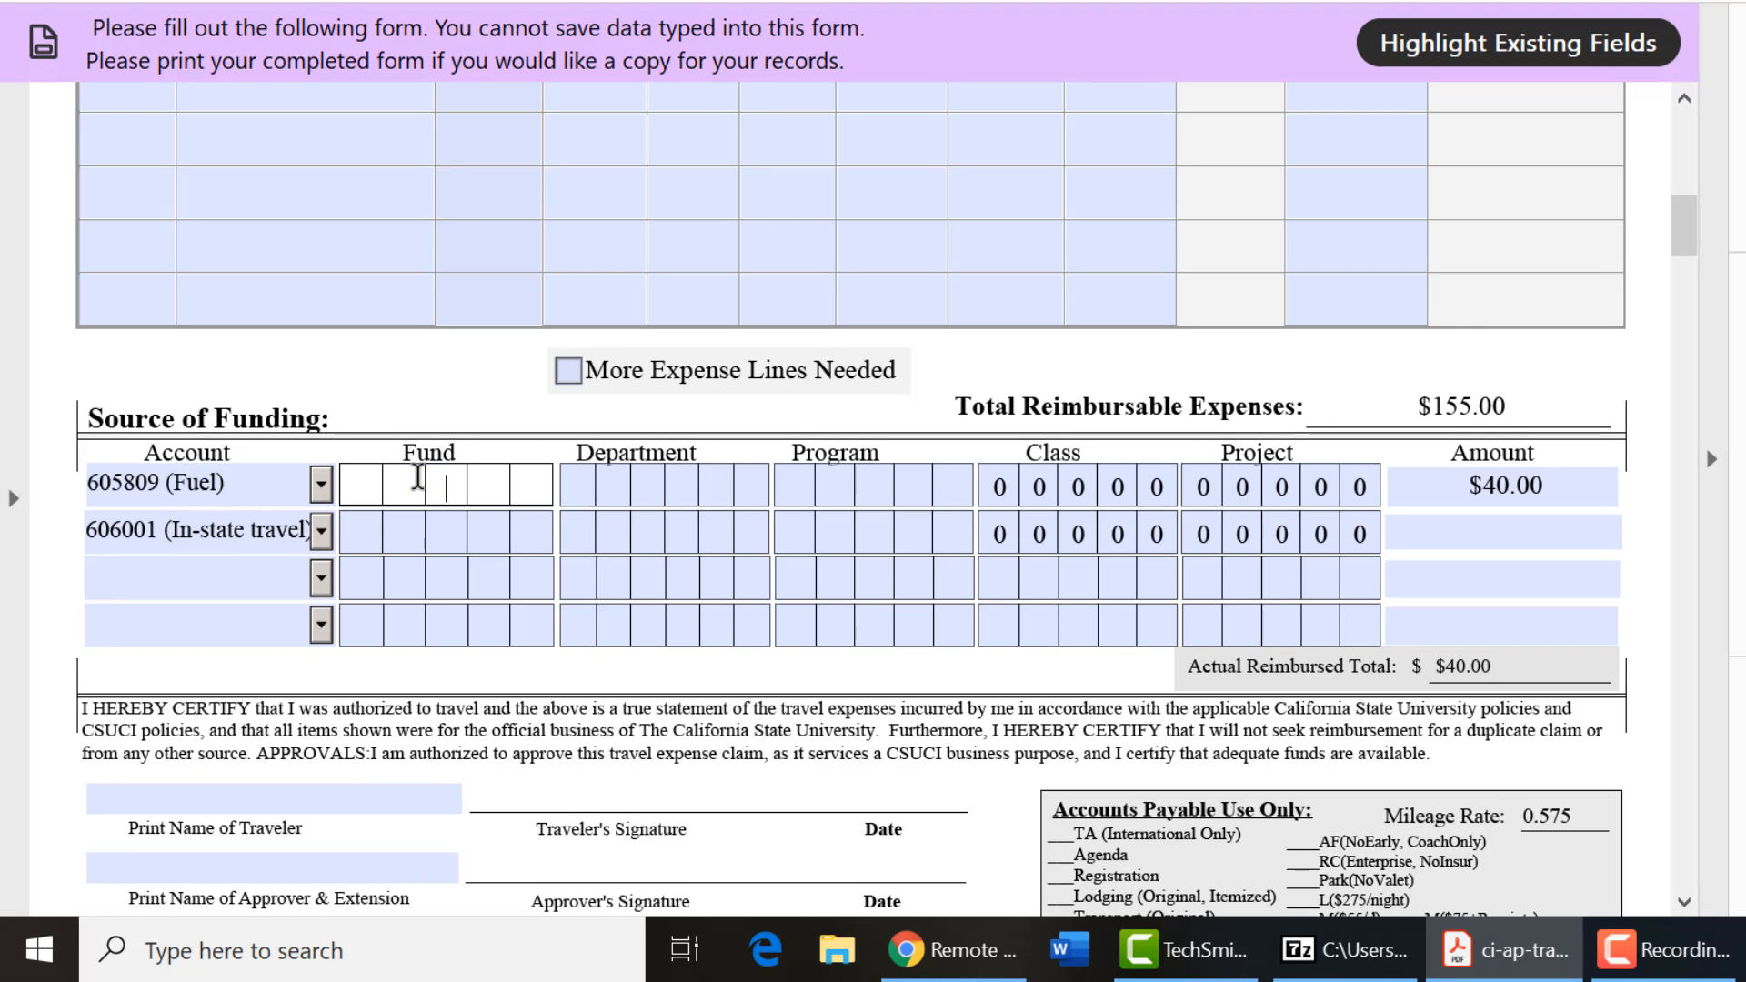
left_click(486, 305)
Enter Fund TK920 and Department 550102 on both funding rows.
type("TK920")
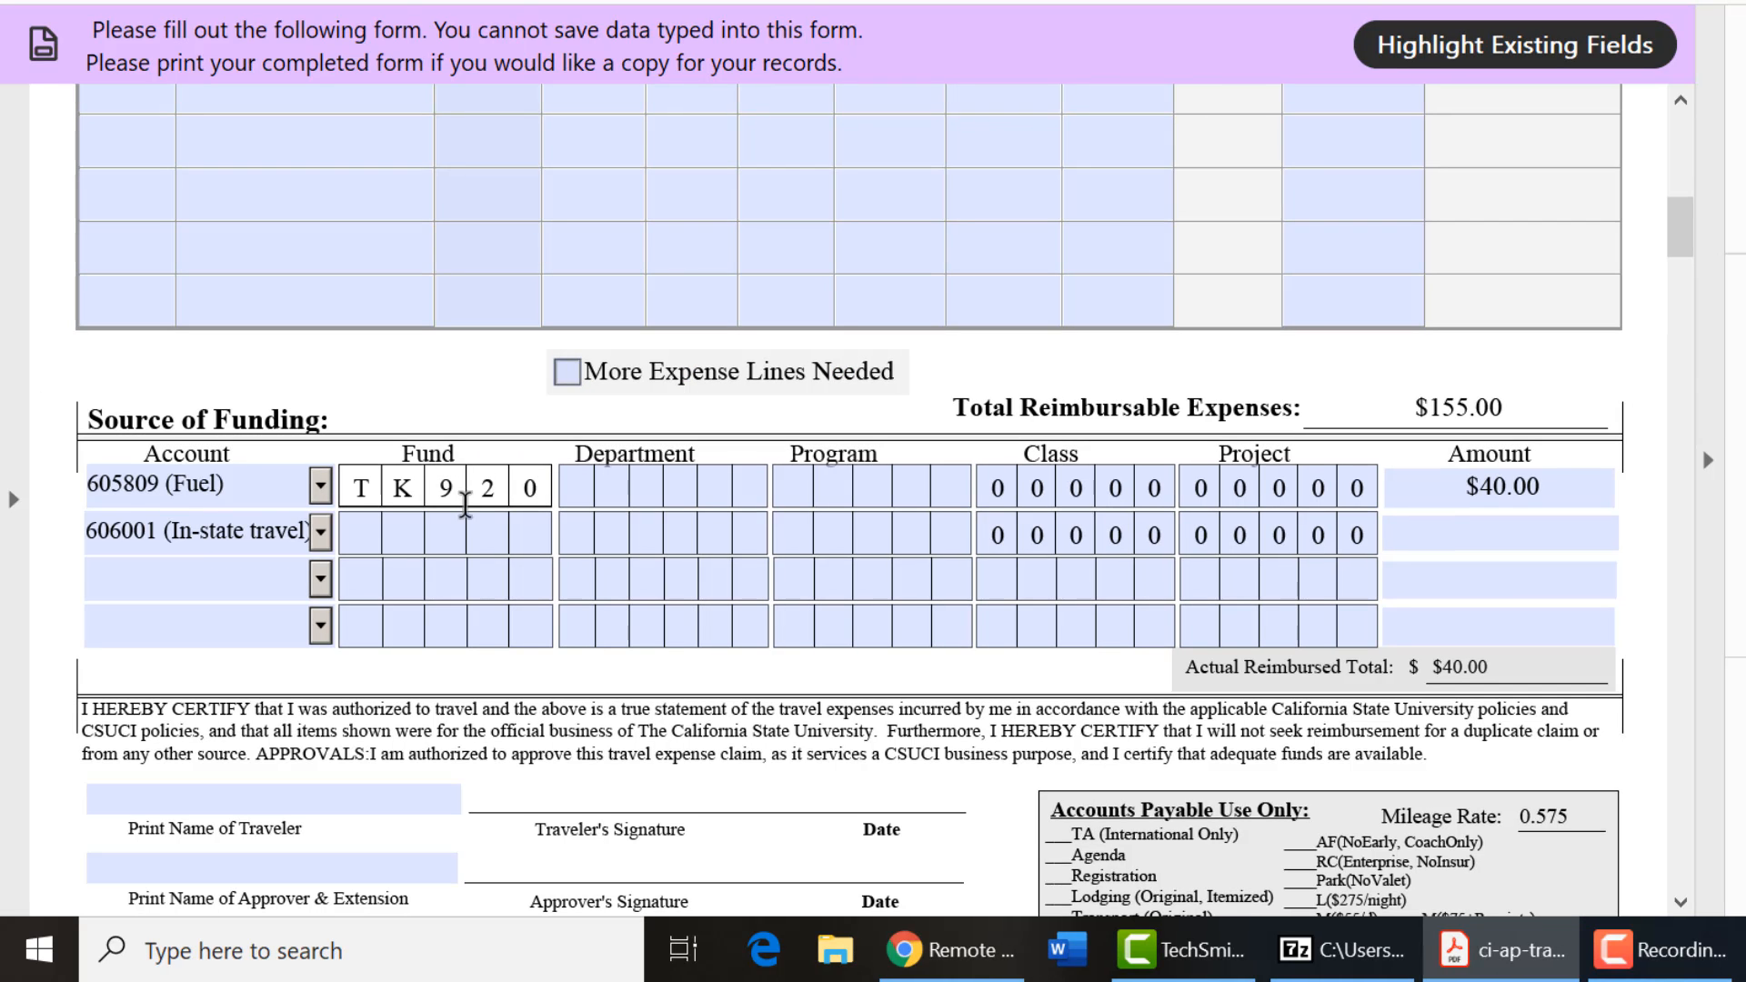
left_click(468, 535)
type("T")
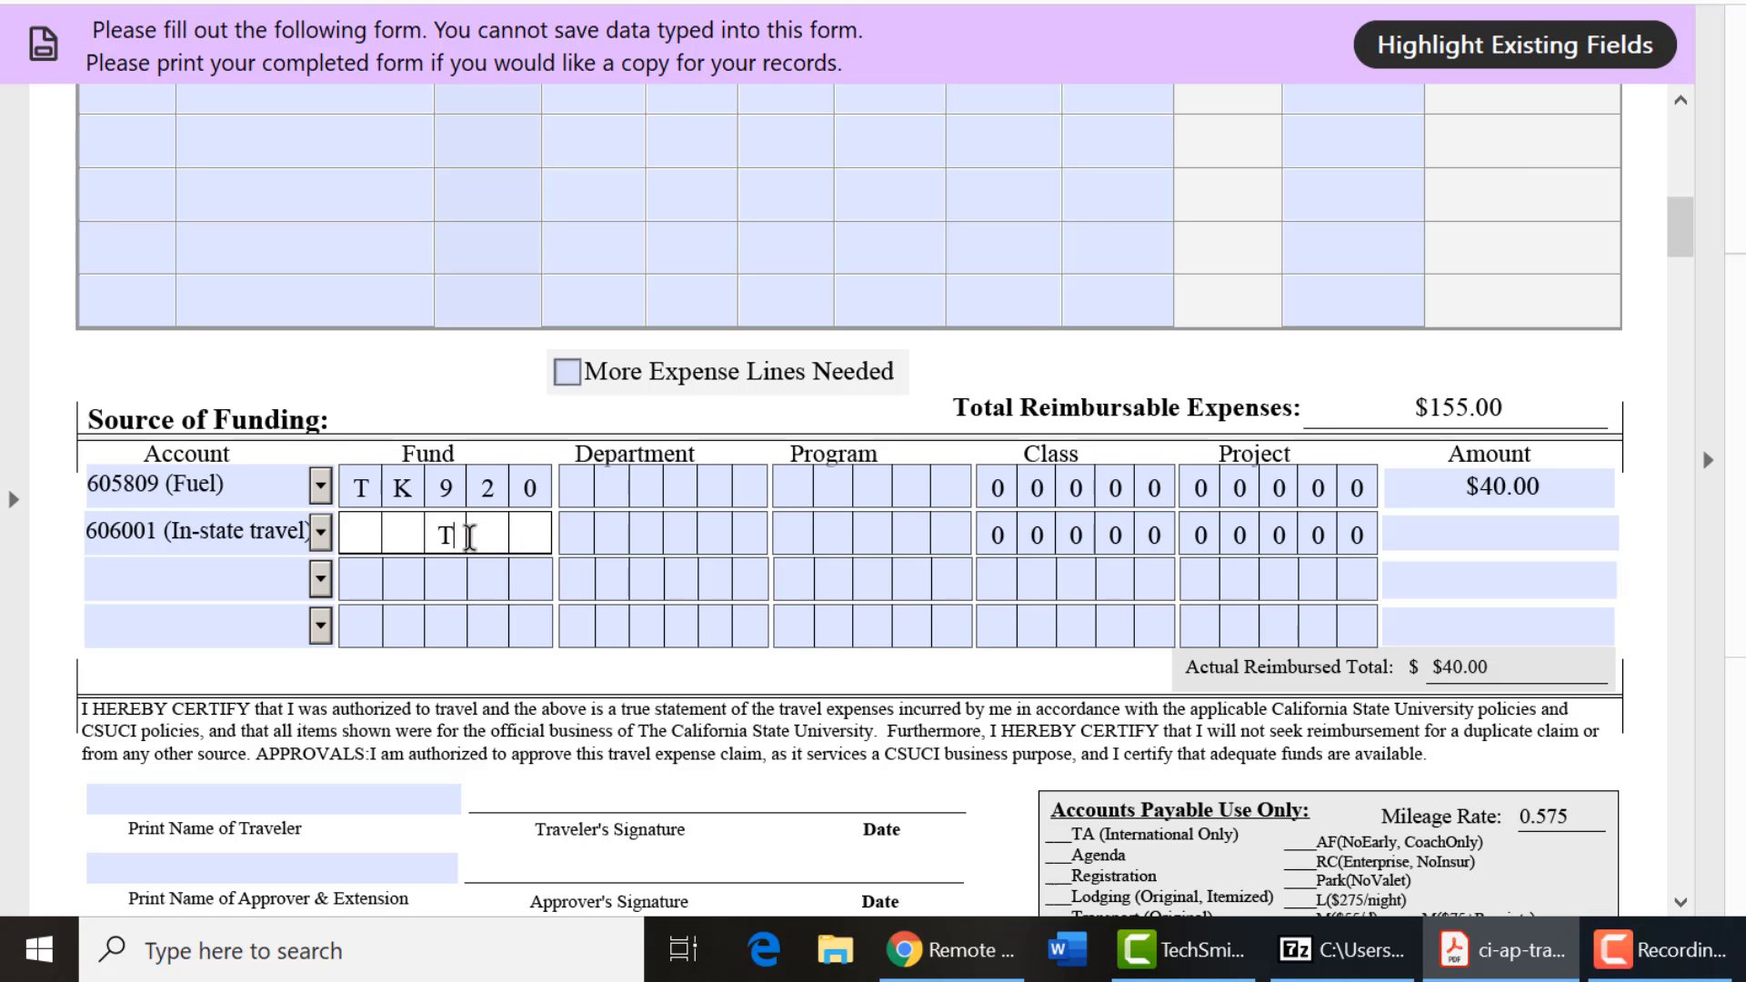
type("K920")
left_click(583, 482)
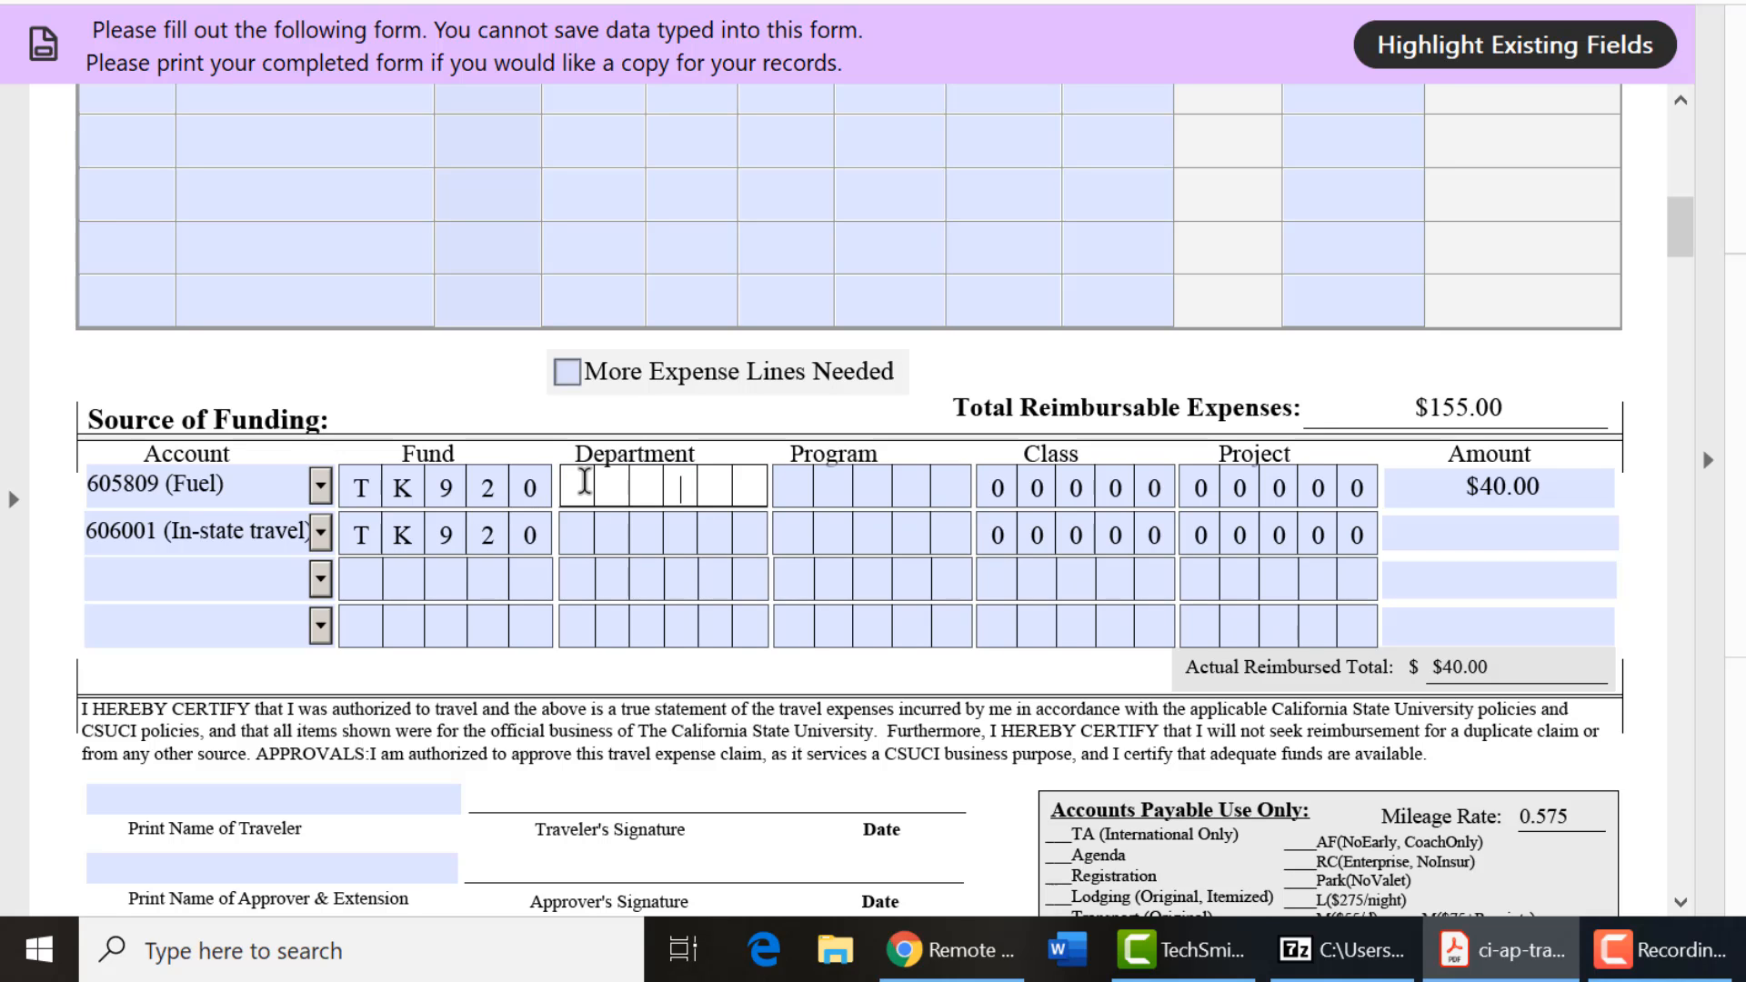
type("550102")
left_click(587, 533)
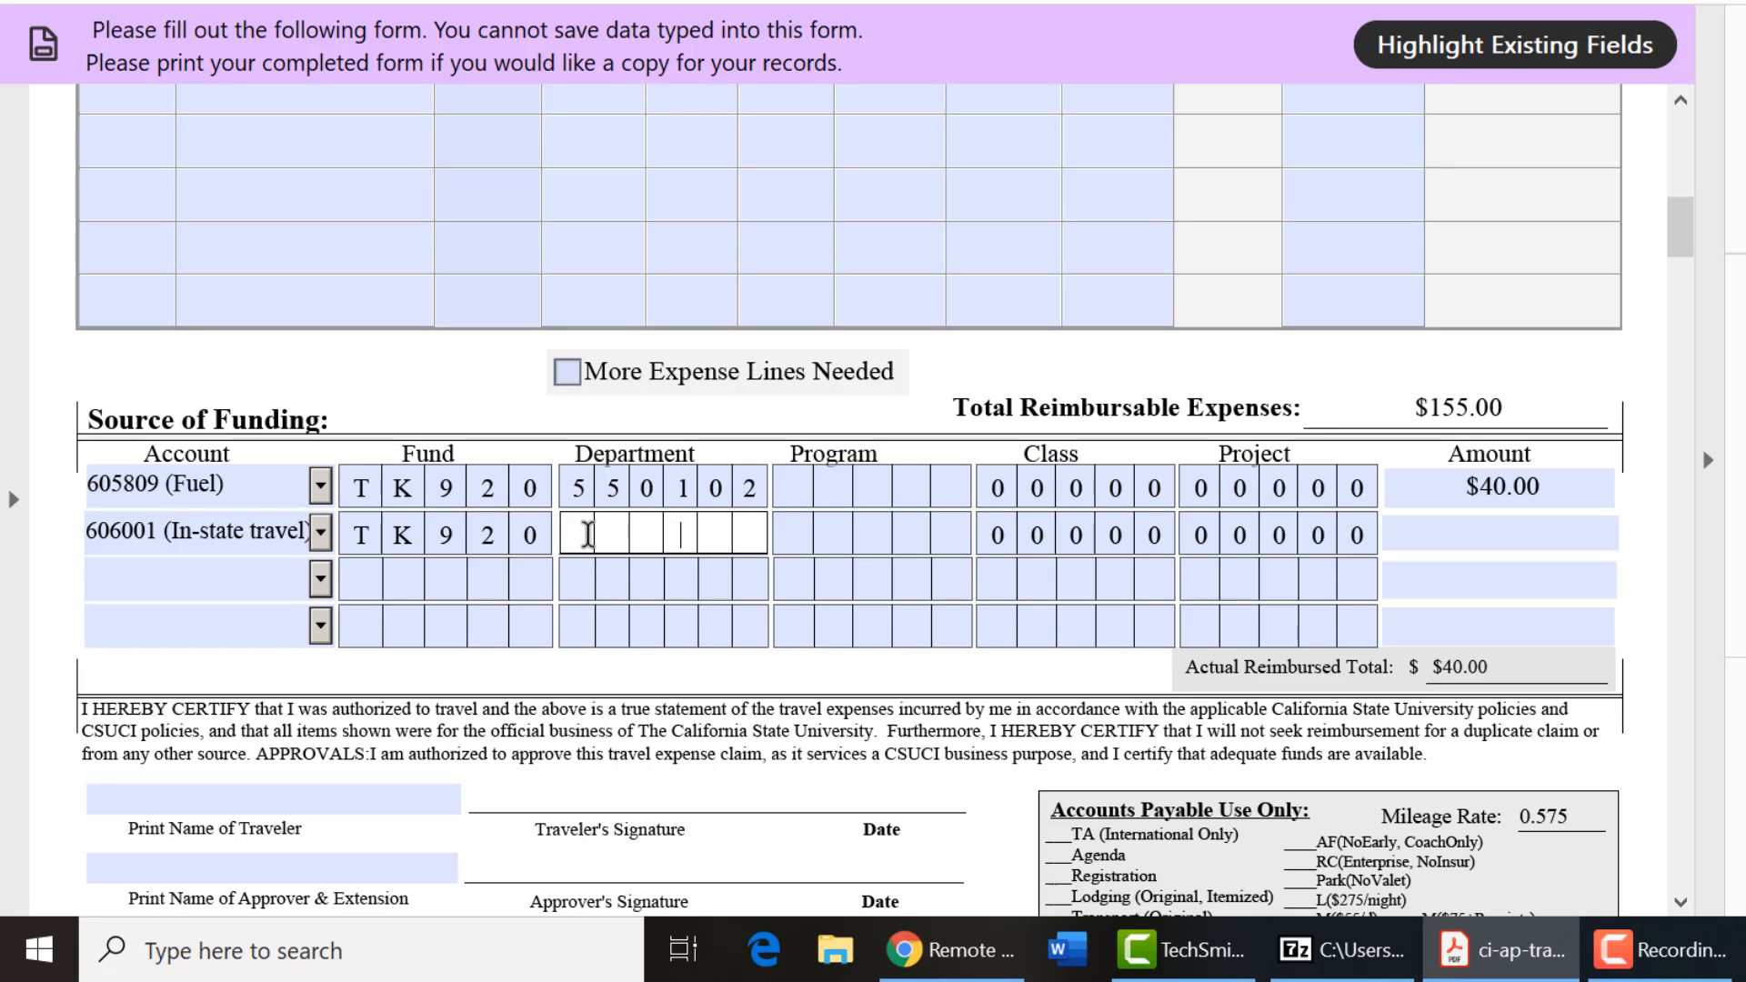
type("550102")
Enter Program 00123 on both funding rows and $100.00 as the second row's amount.
left_click(876, 491)
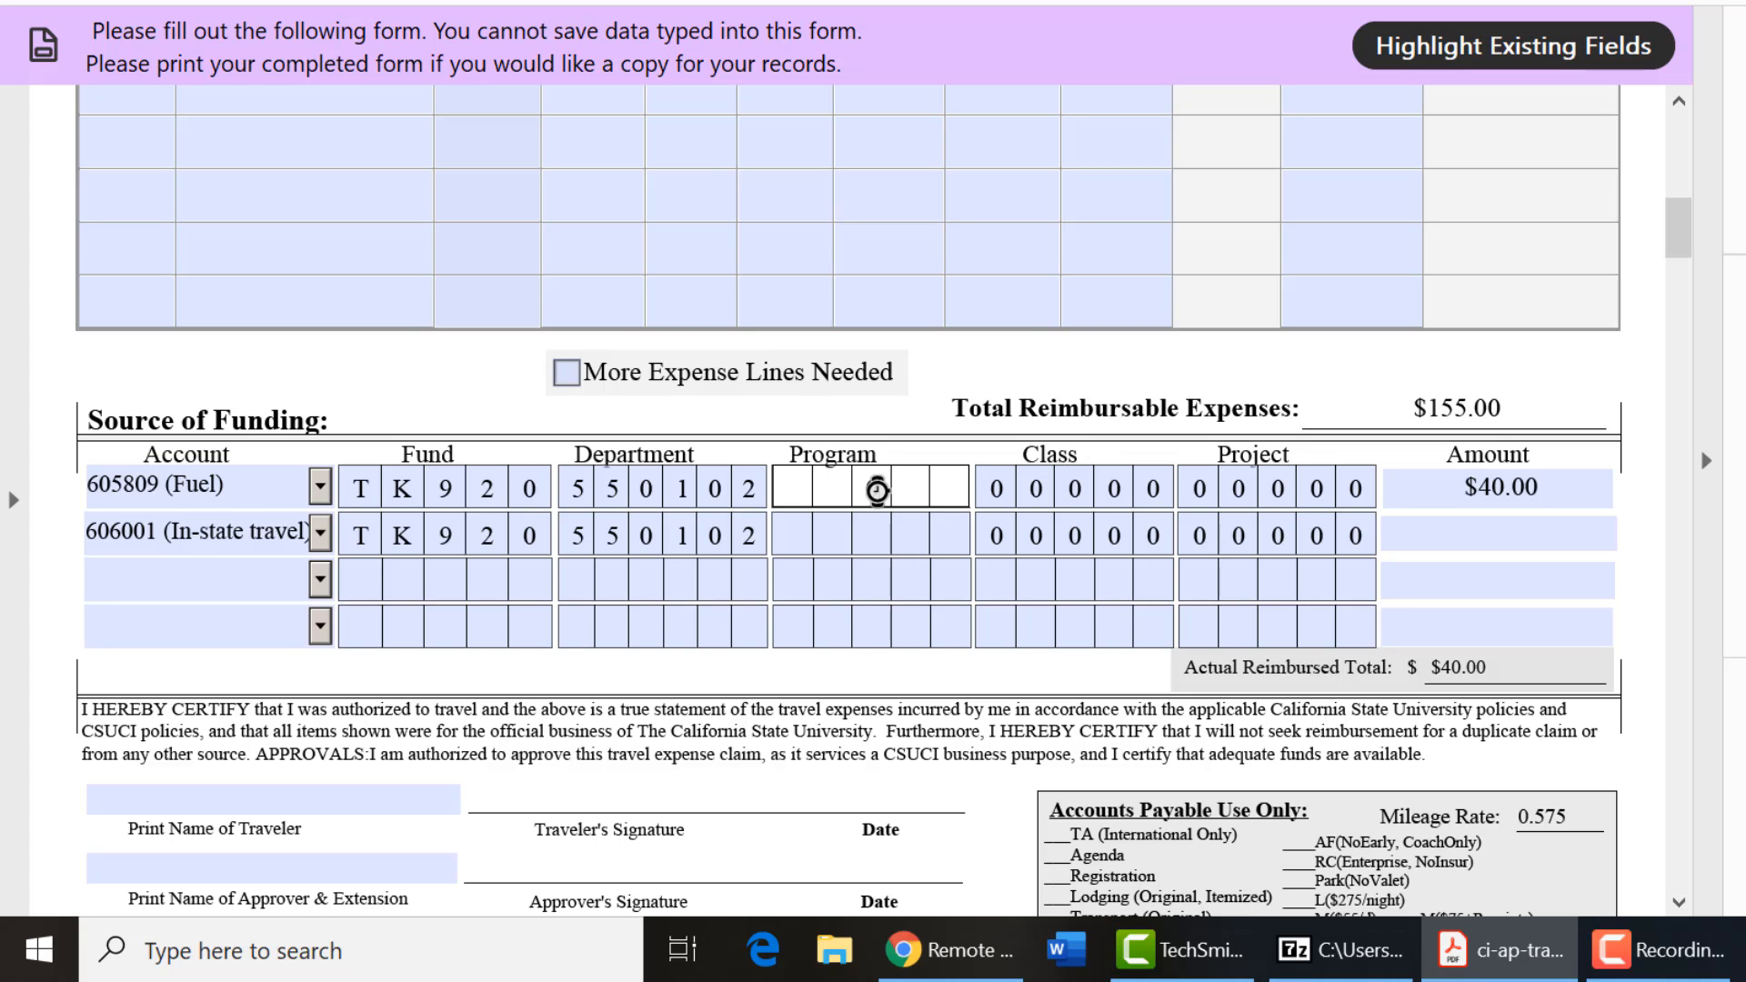
type("00123")
left_click(873, 533)
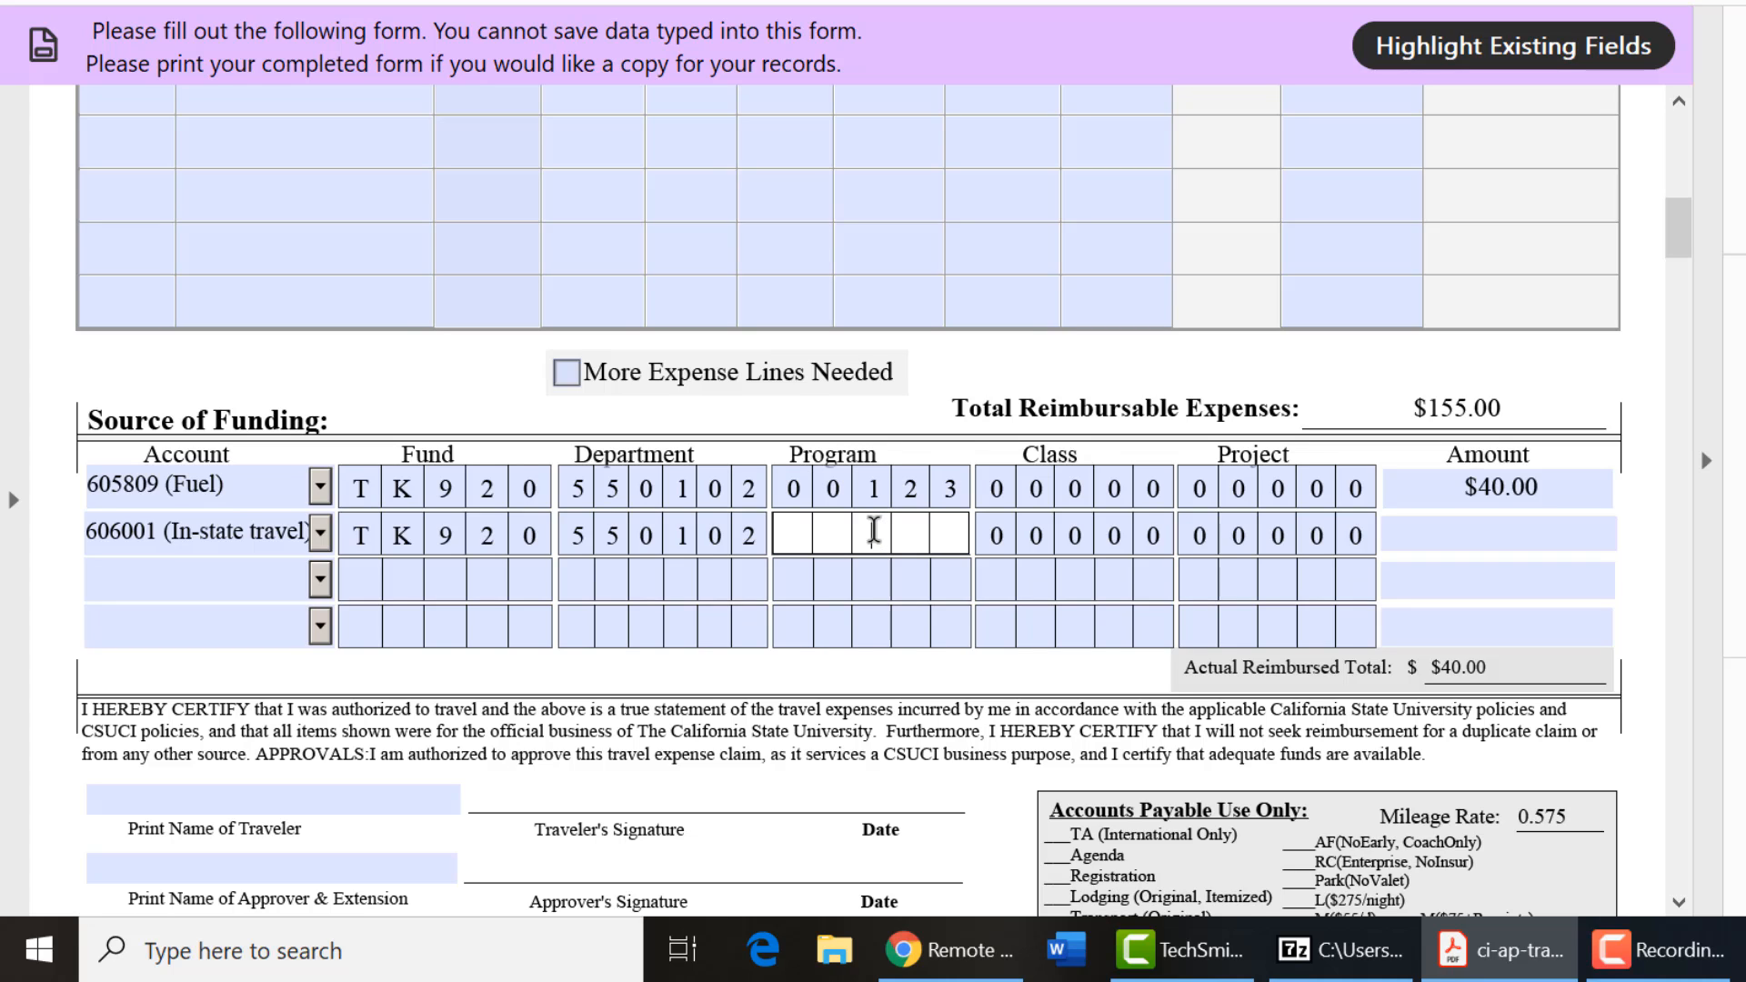
type("00123")
left_click(1052, 455)
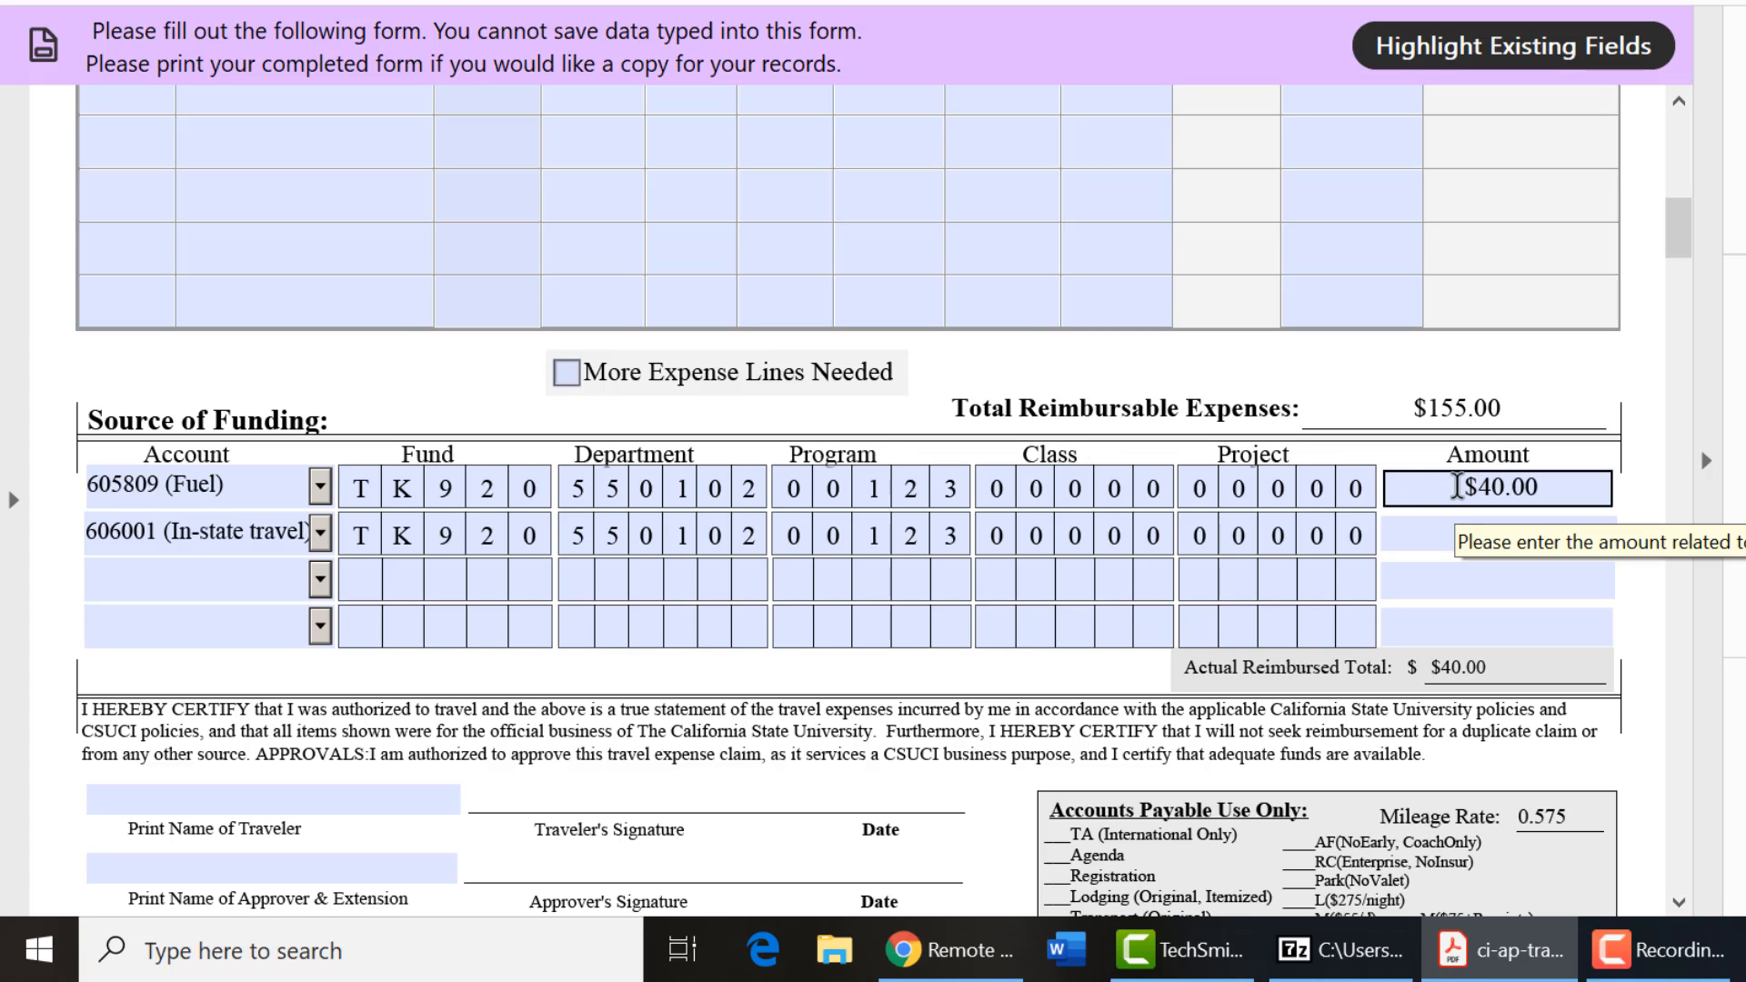
left_click(1452, 534)
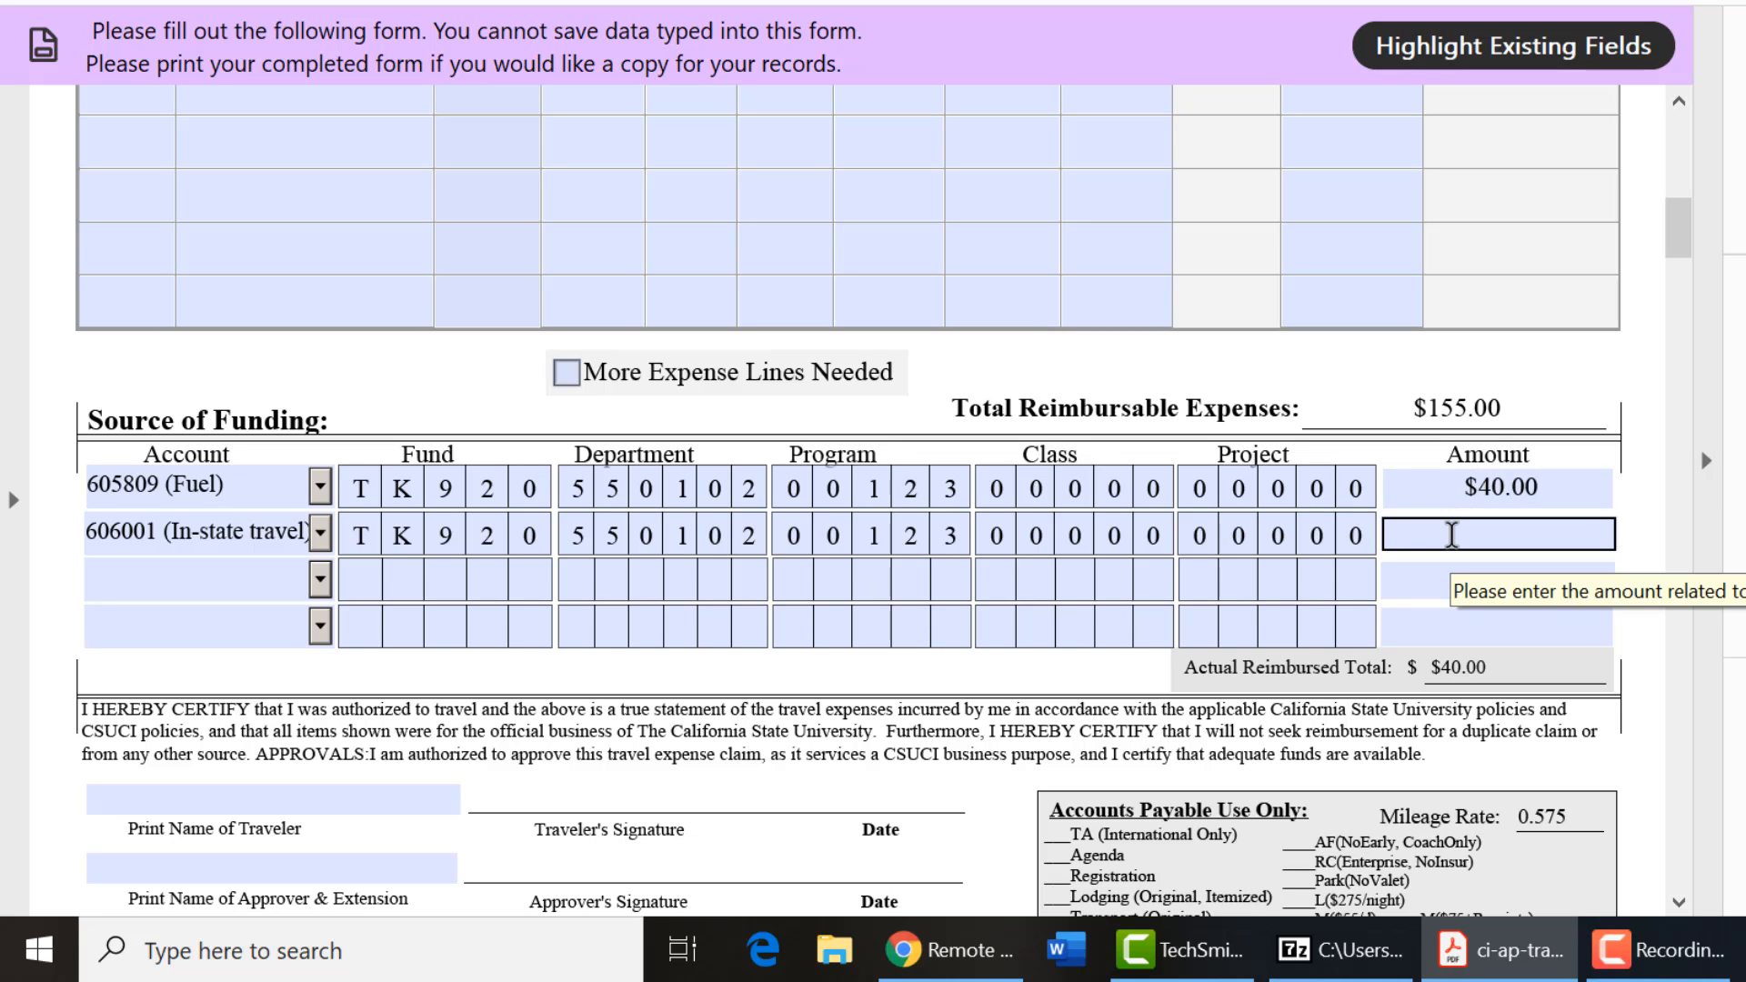
type("100")
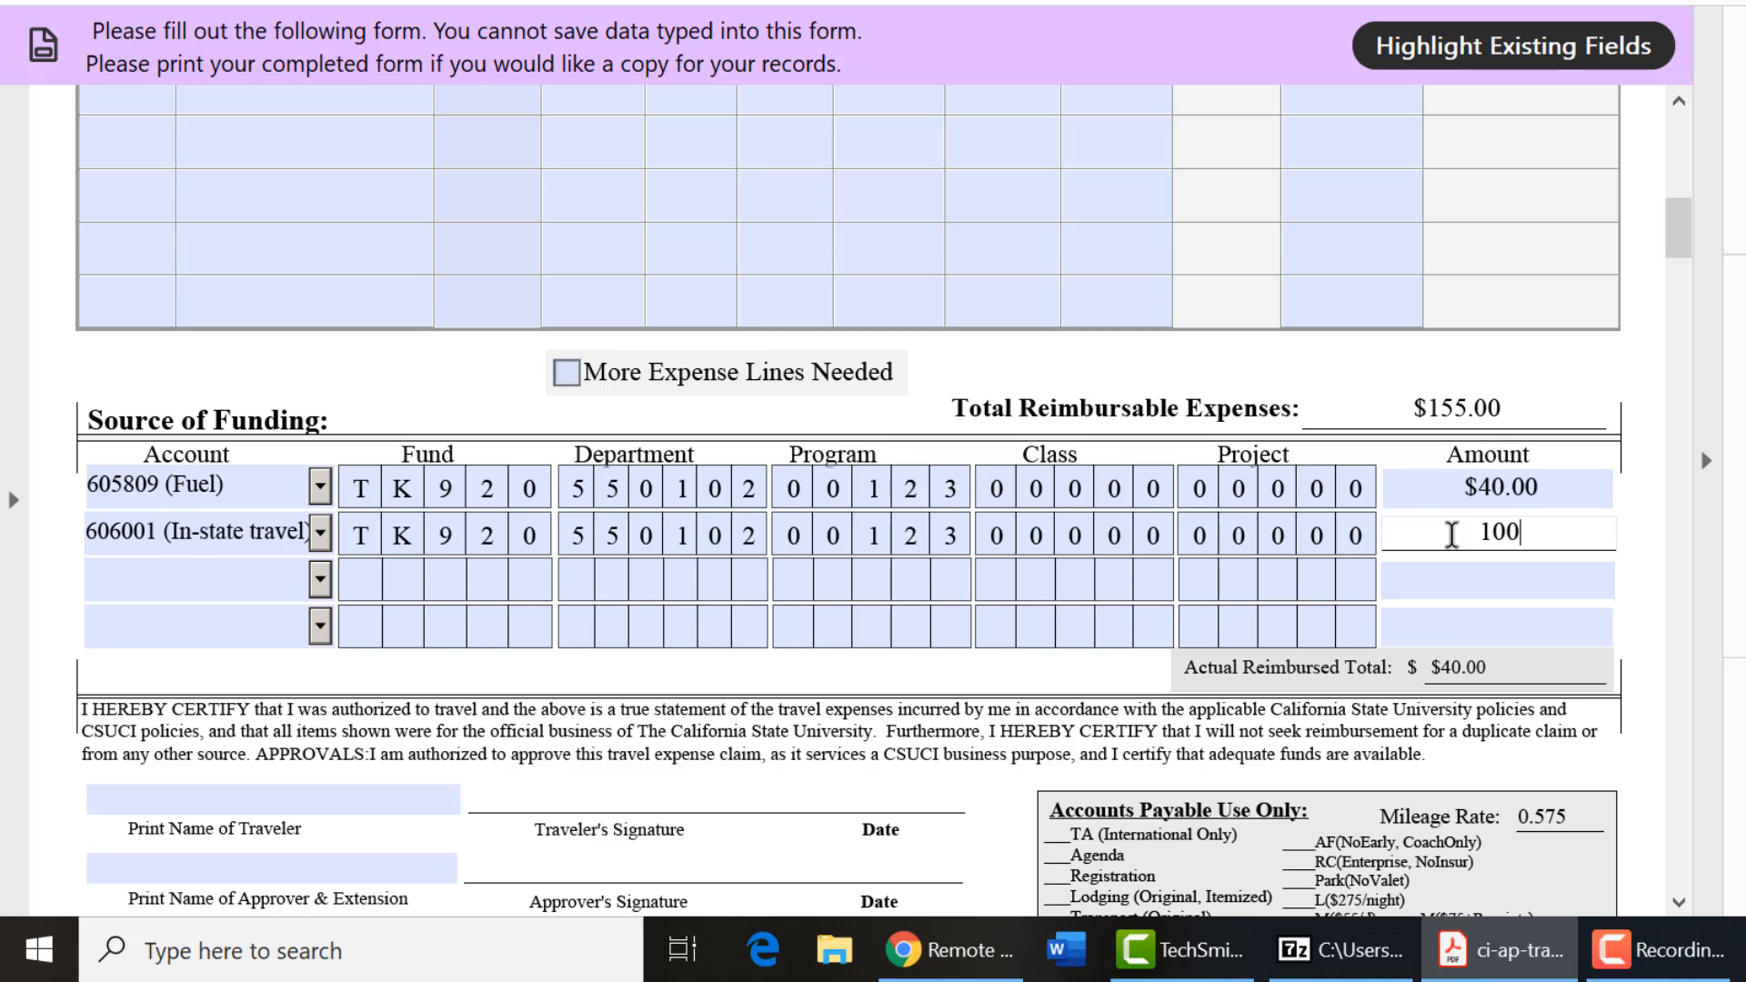
key("Return")
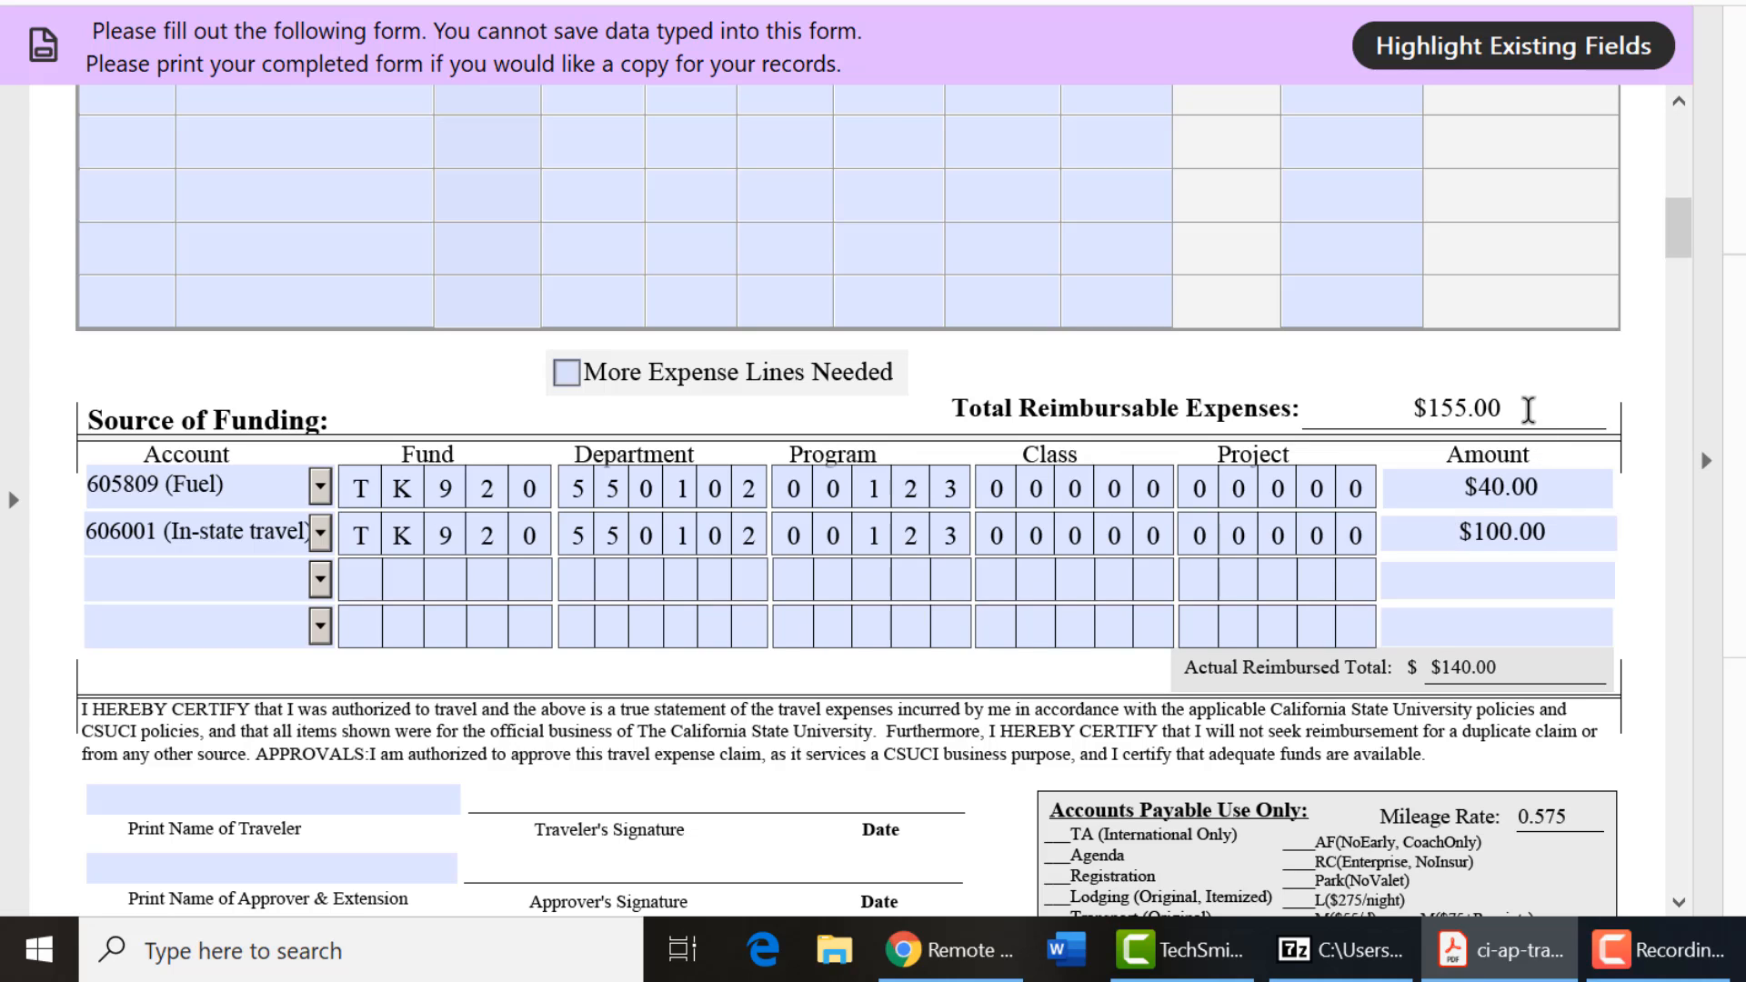
Check the $155.00 Total Reimbursable Expenses and $140.00 Actual Reimbursed Total figures.
left_click_drag(1523, 408, 1420, 409)
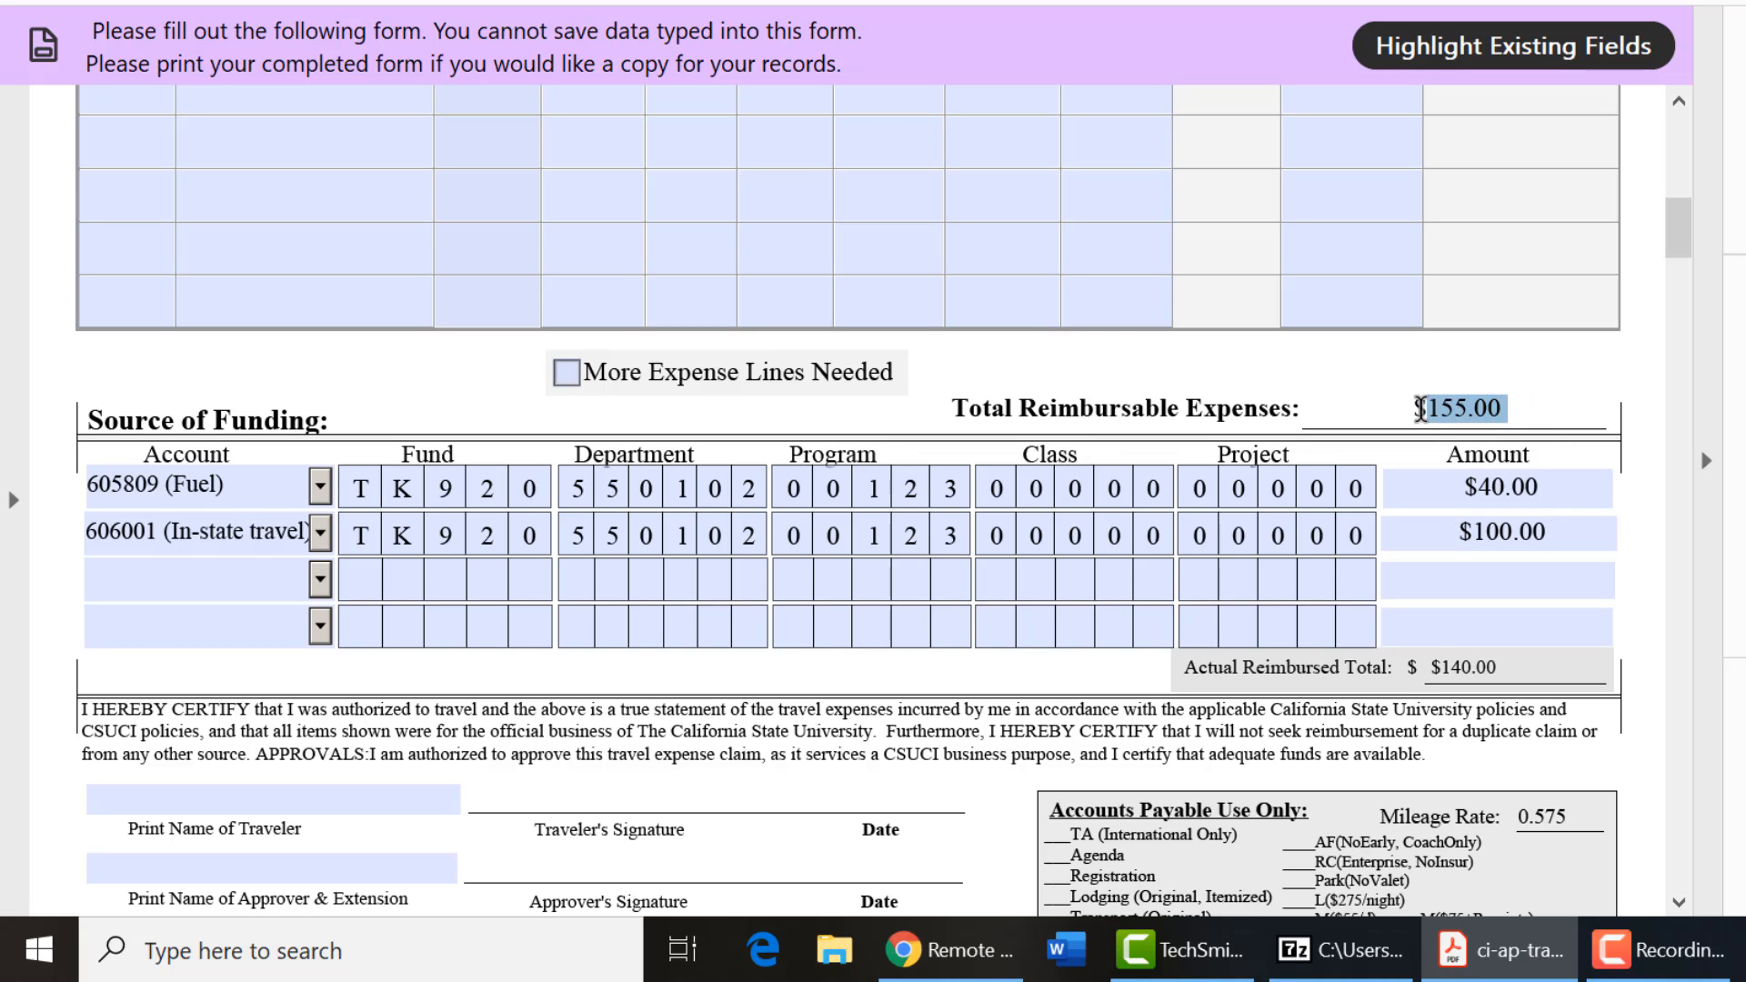
left_click_drag(1688, 244, 1682, 221)
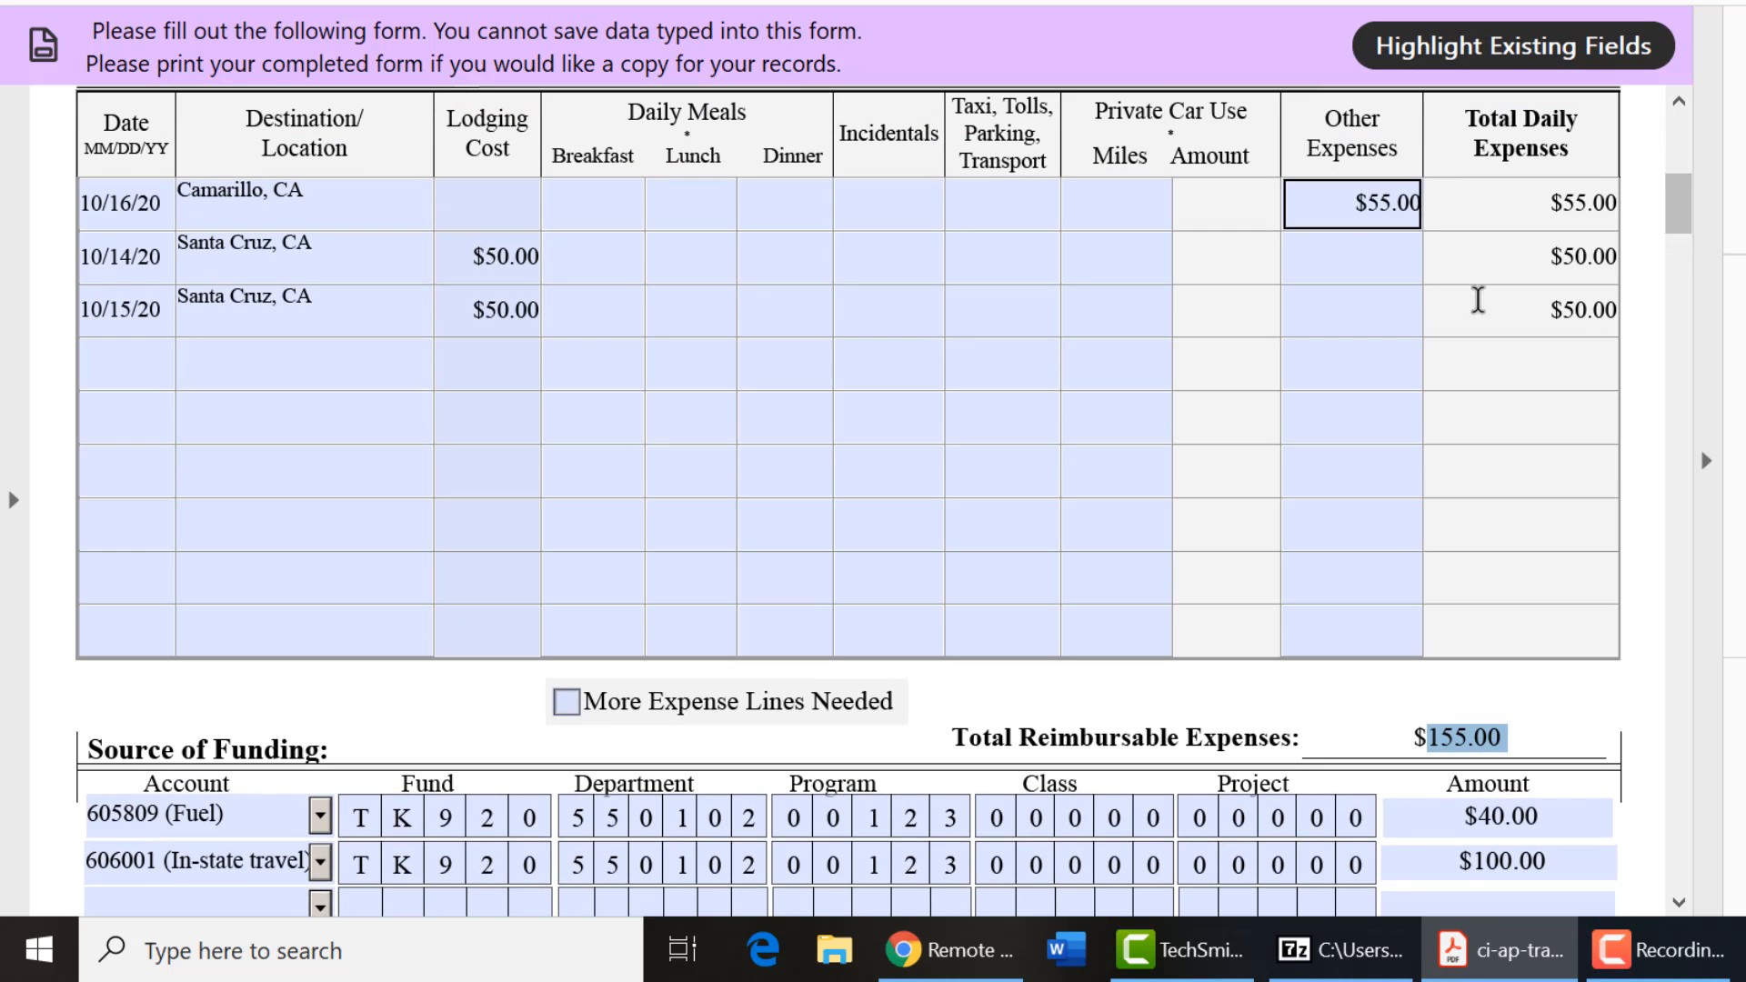
left_click_drag(1672, 211, 1688, 266)
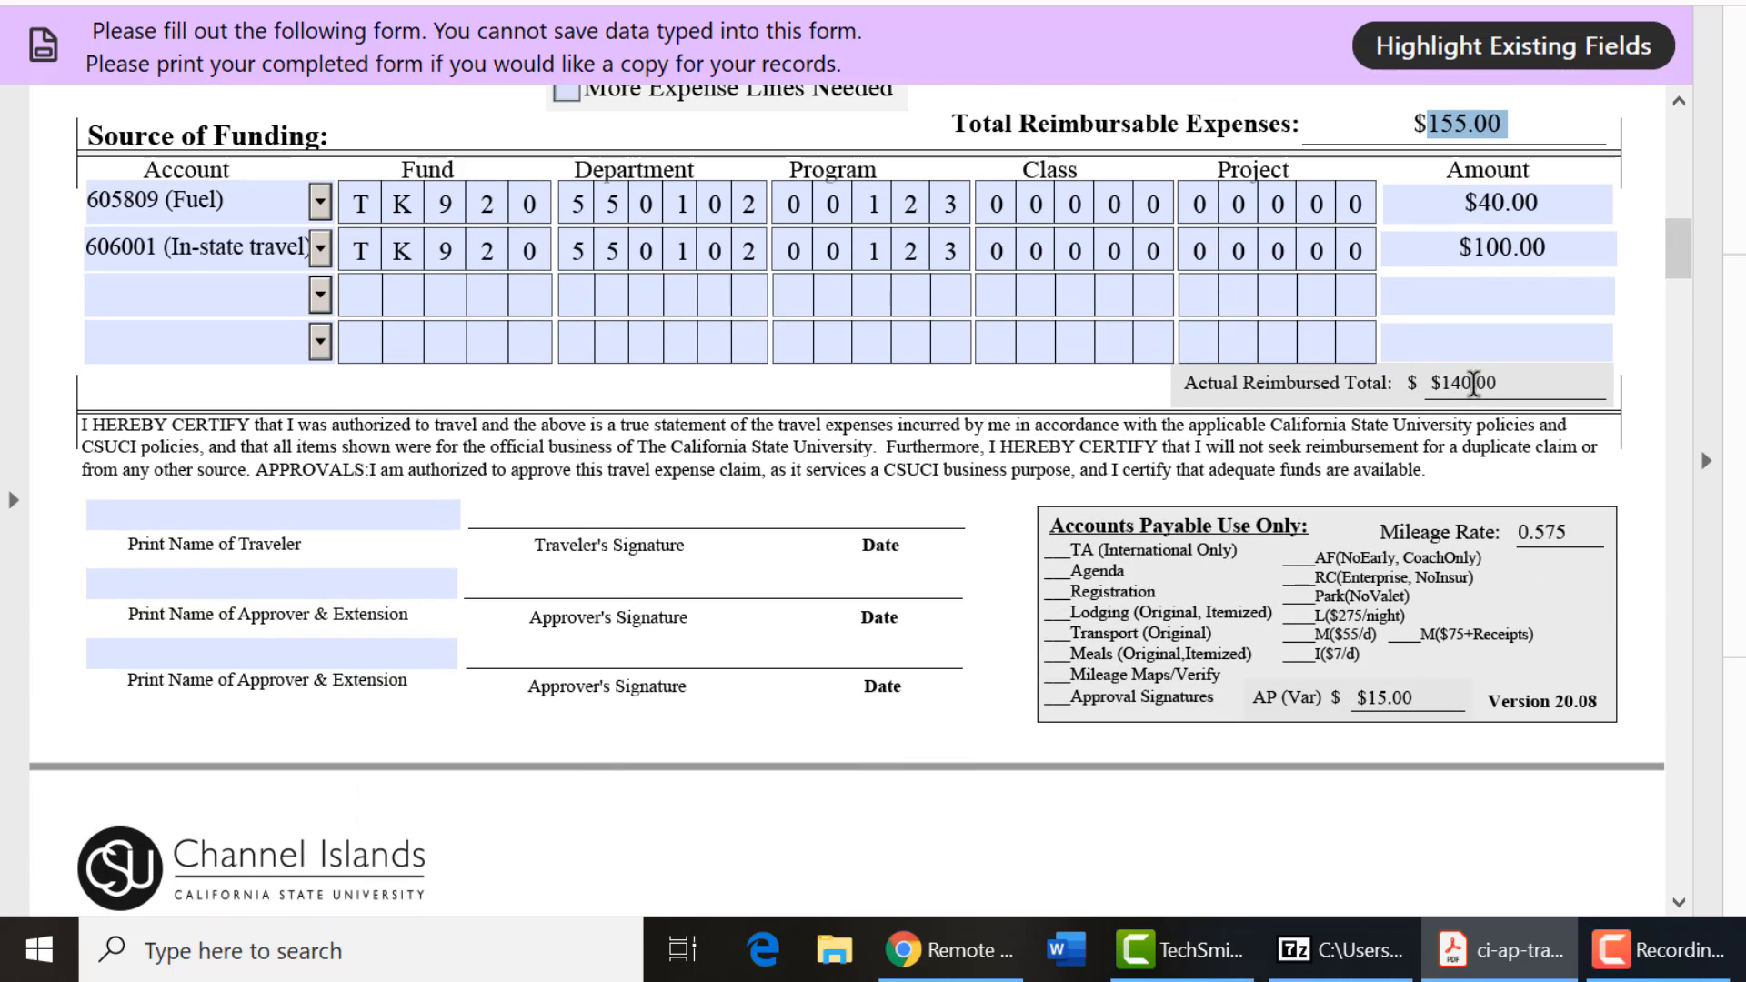
left_click_drag(1503, 389, 1428, 386)
left_click(960, 391)
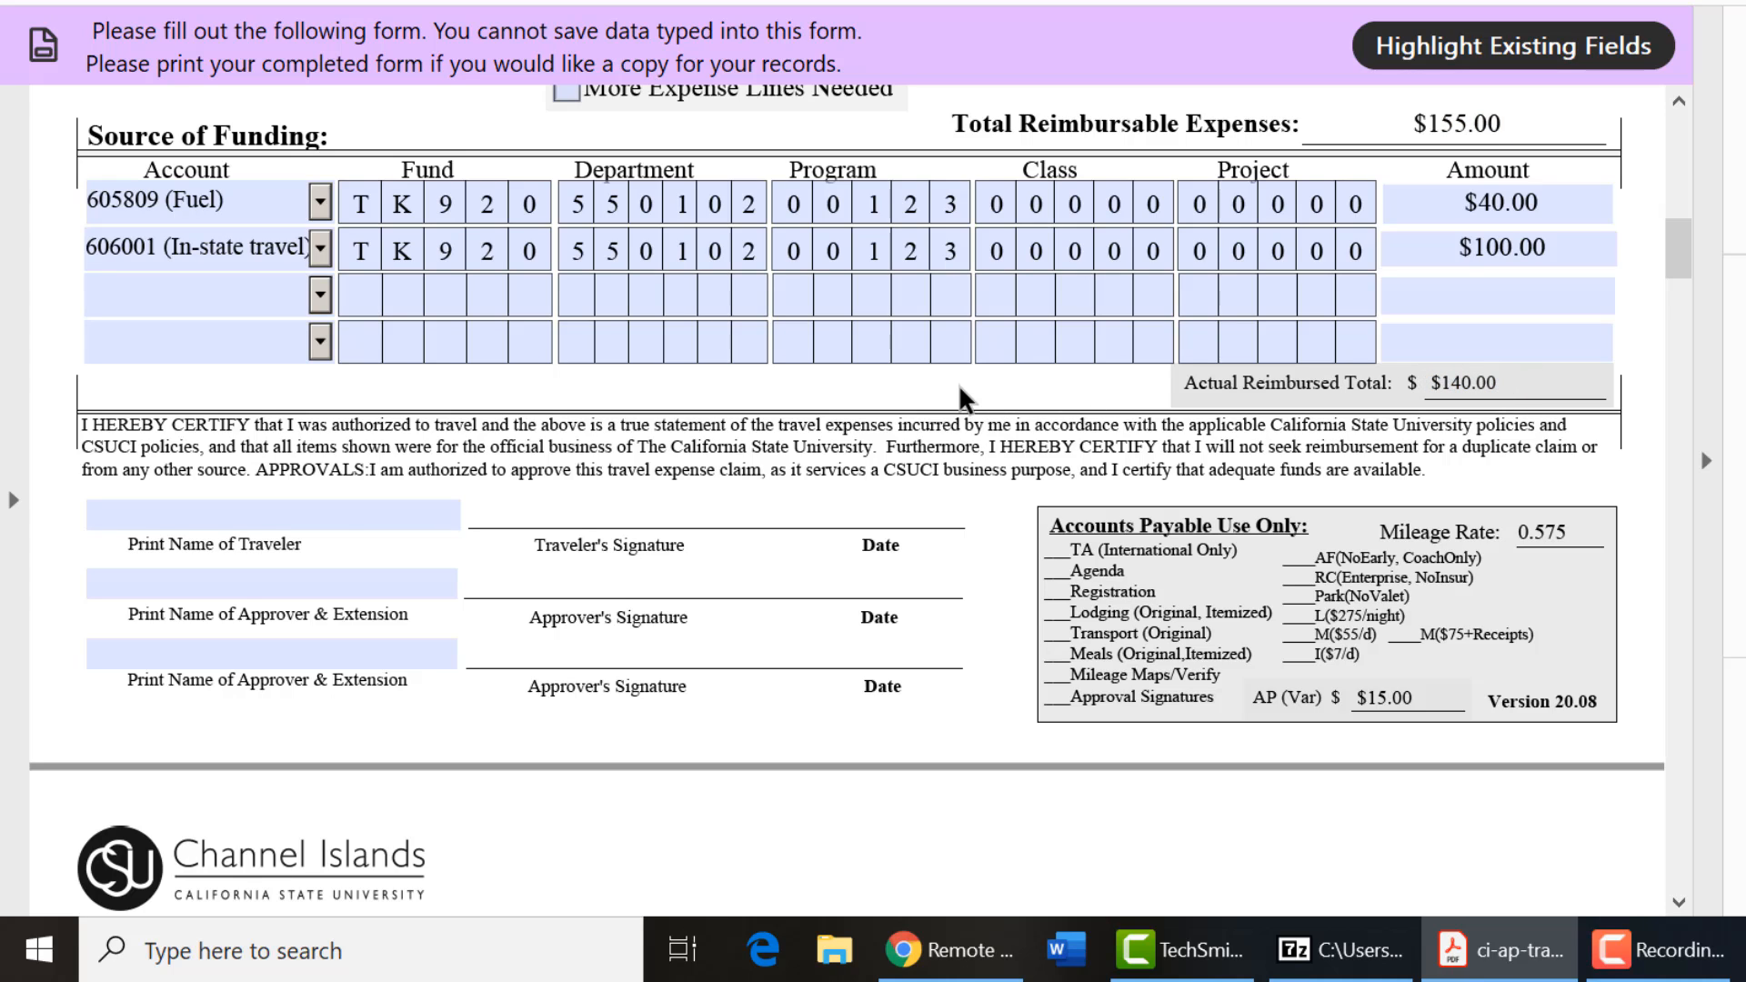
Enter the traveler's full name in the Print Name of Traveler field.
left_click(337, 511)
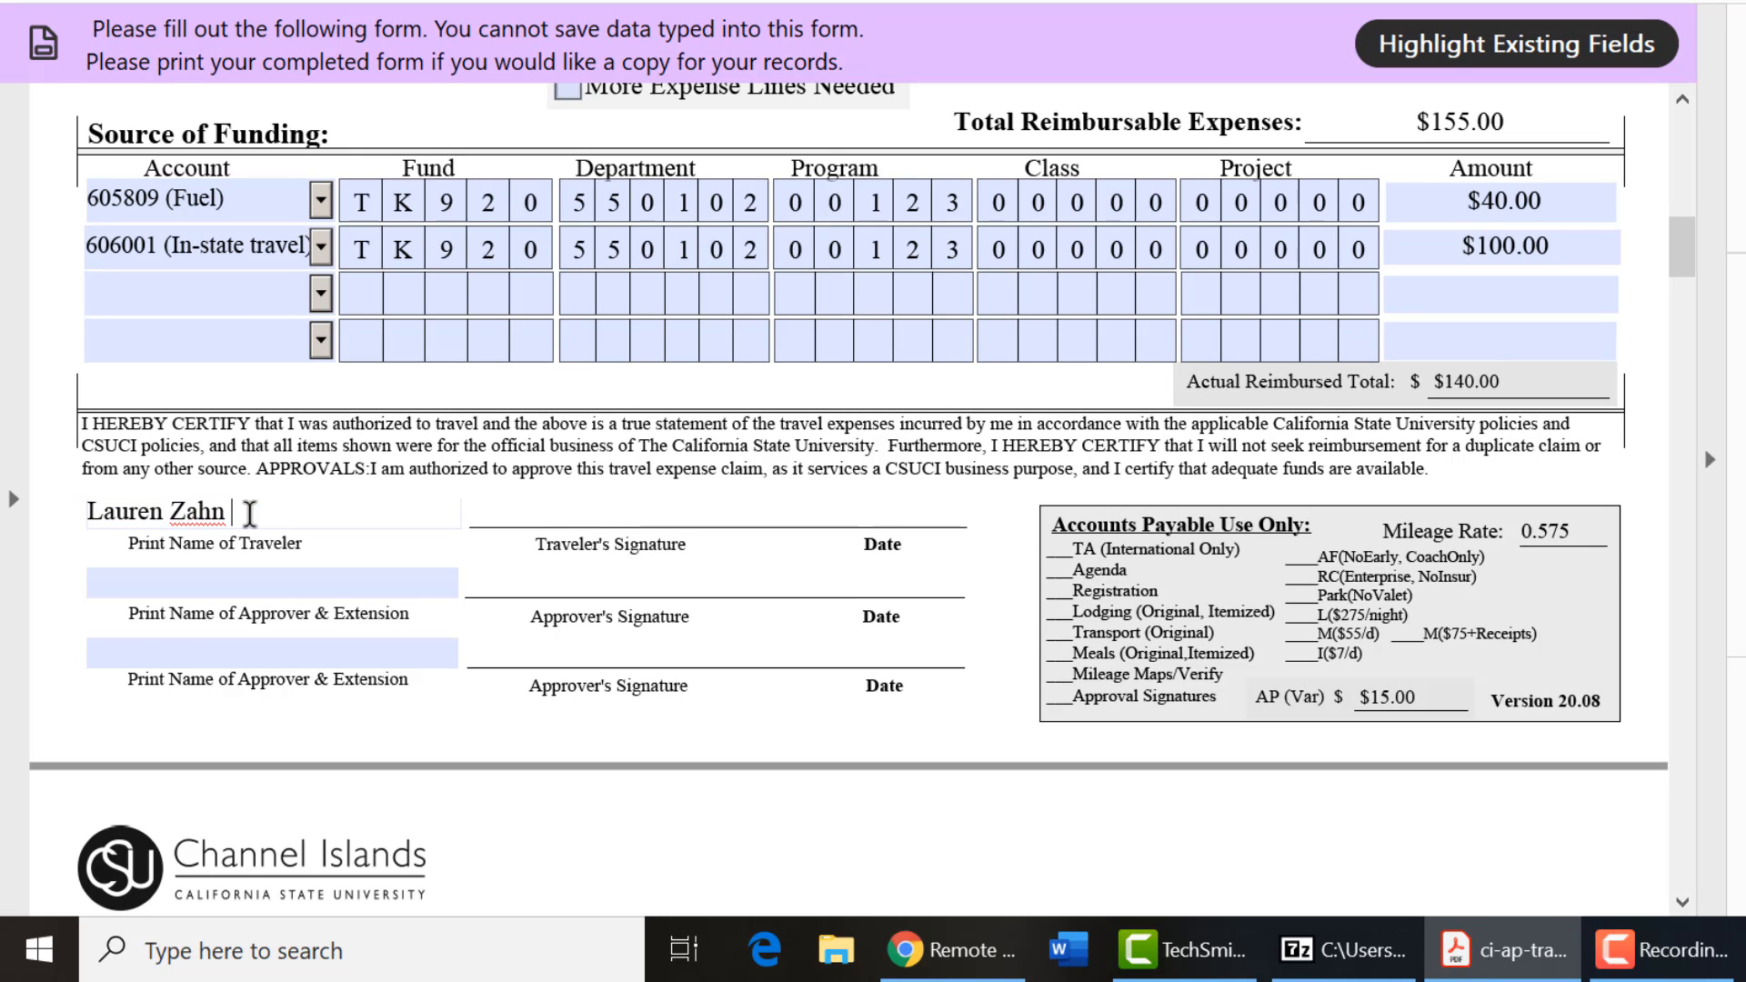
left_click(132, 583)
left_click_drag(1685, 275, 1696, 187)
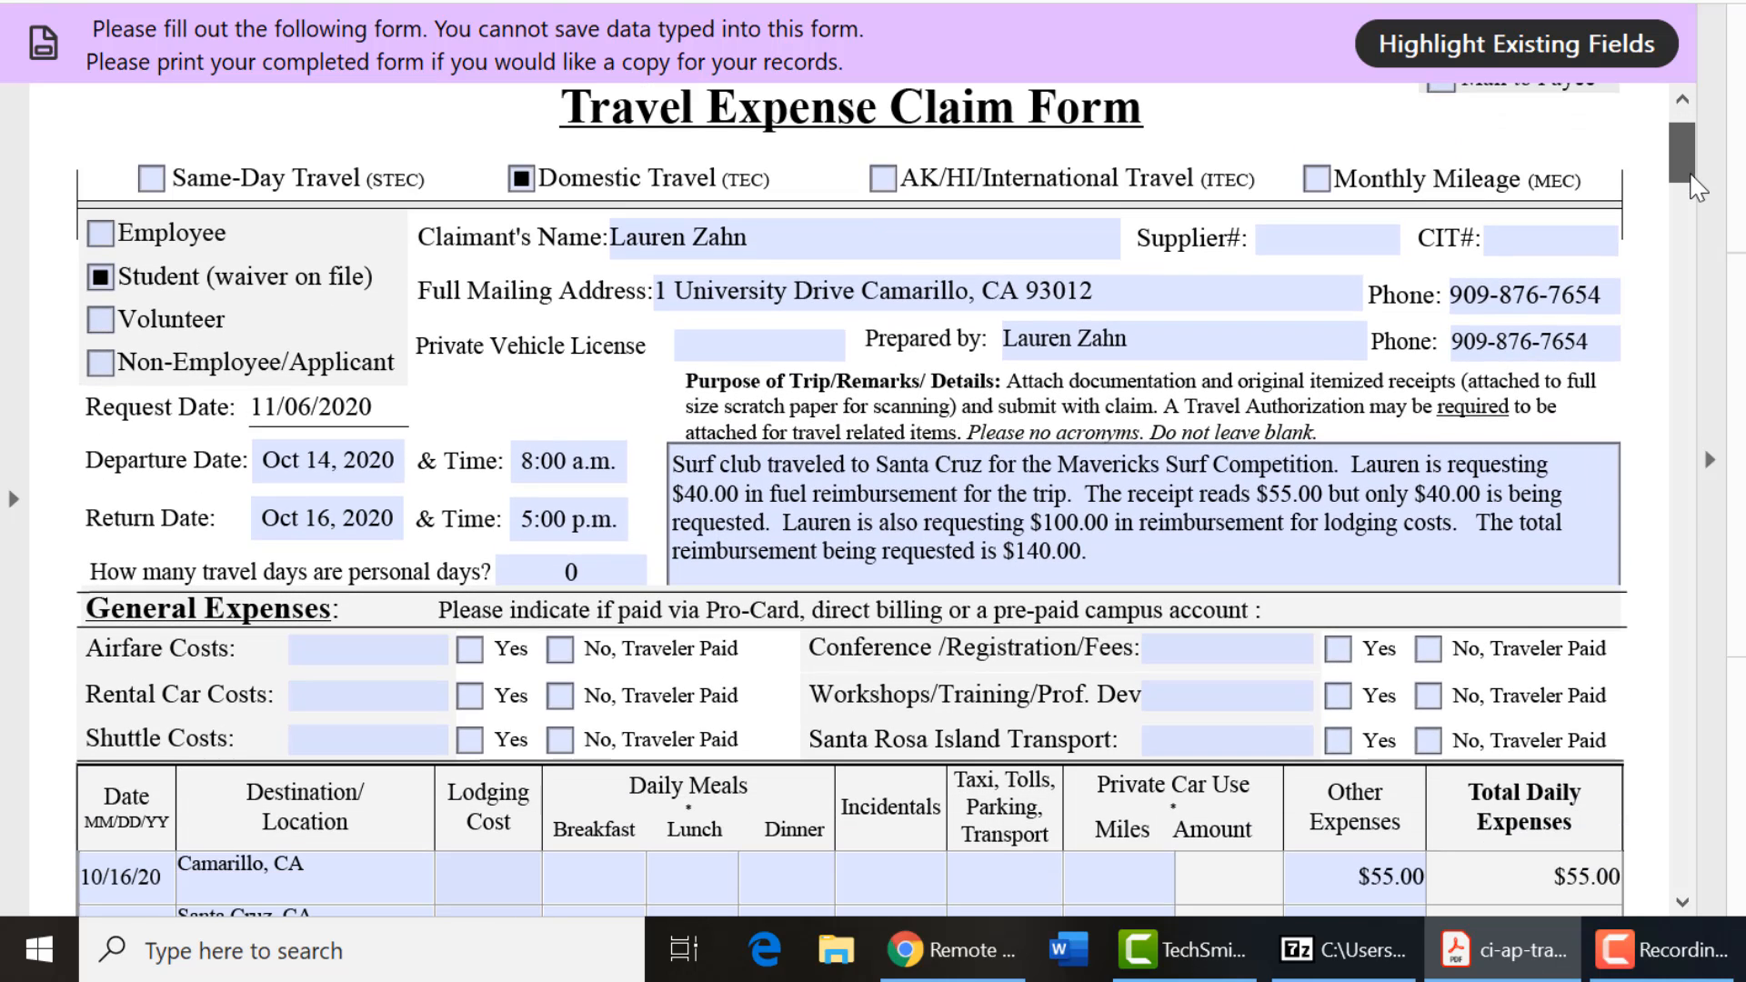
left_click_drag(1696, 187, 1715, 271)
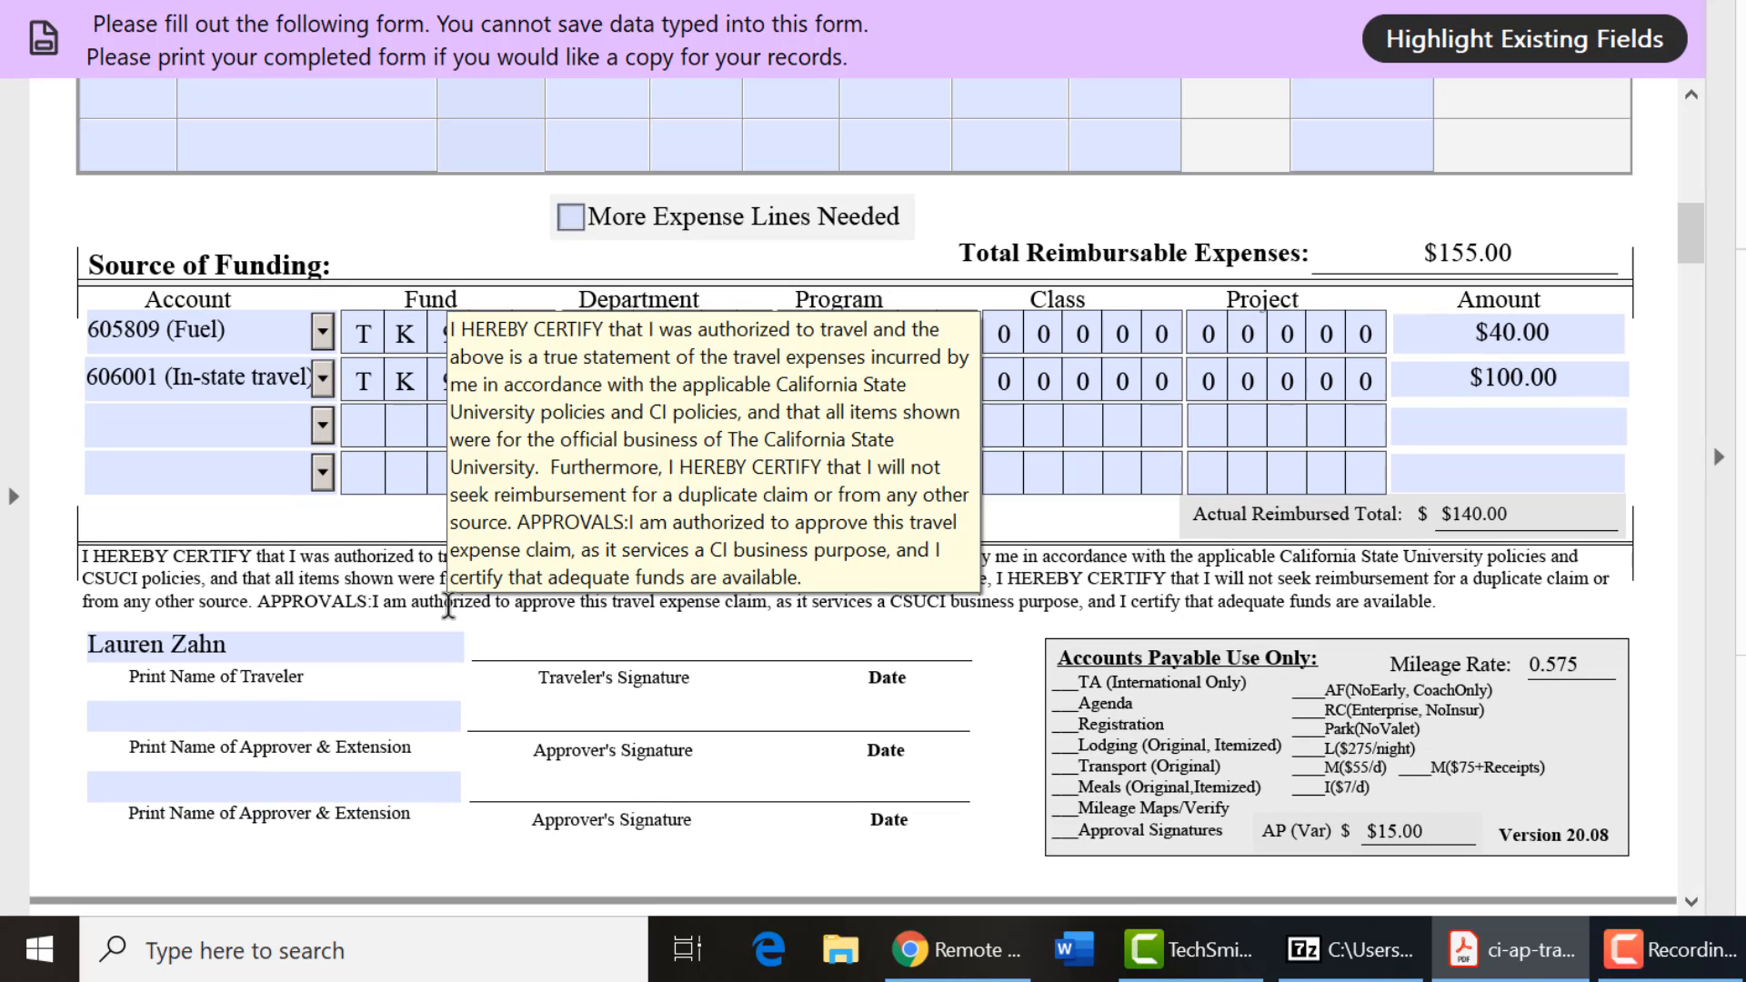
left_click(492, 639)
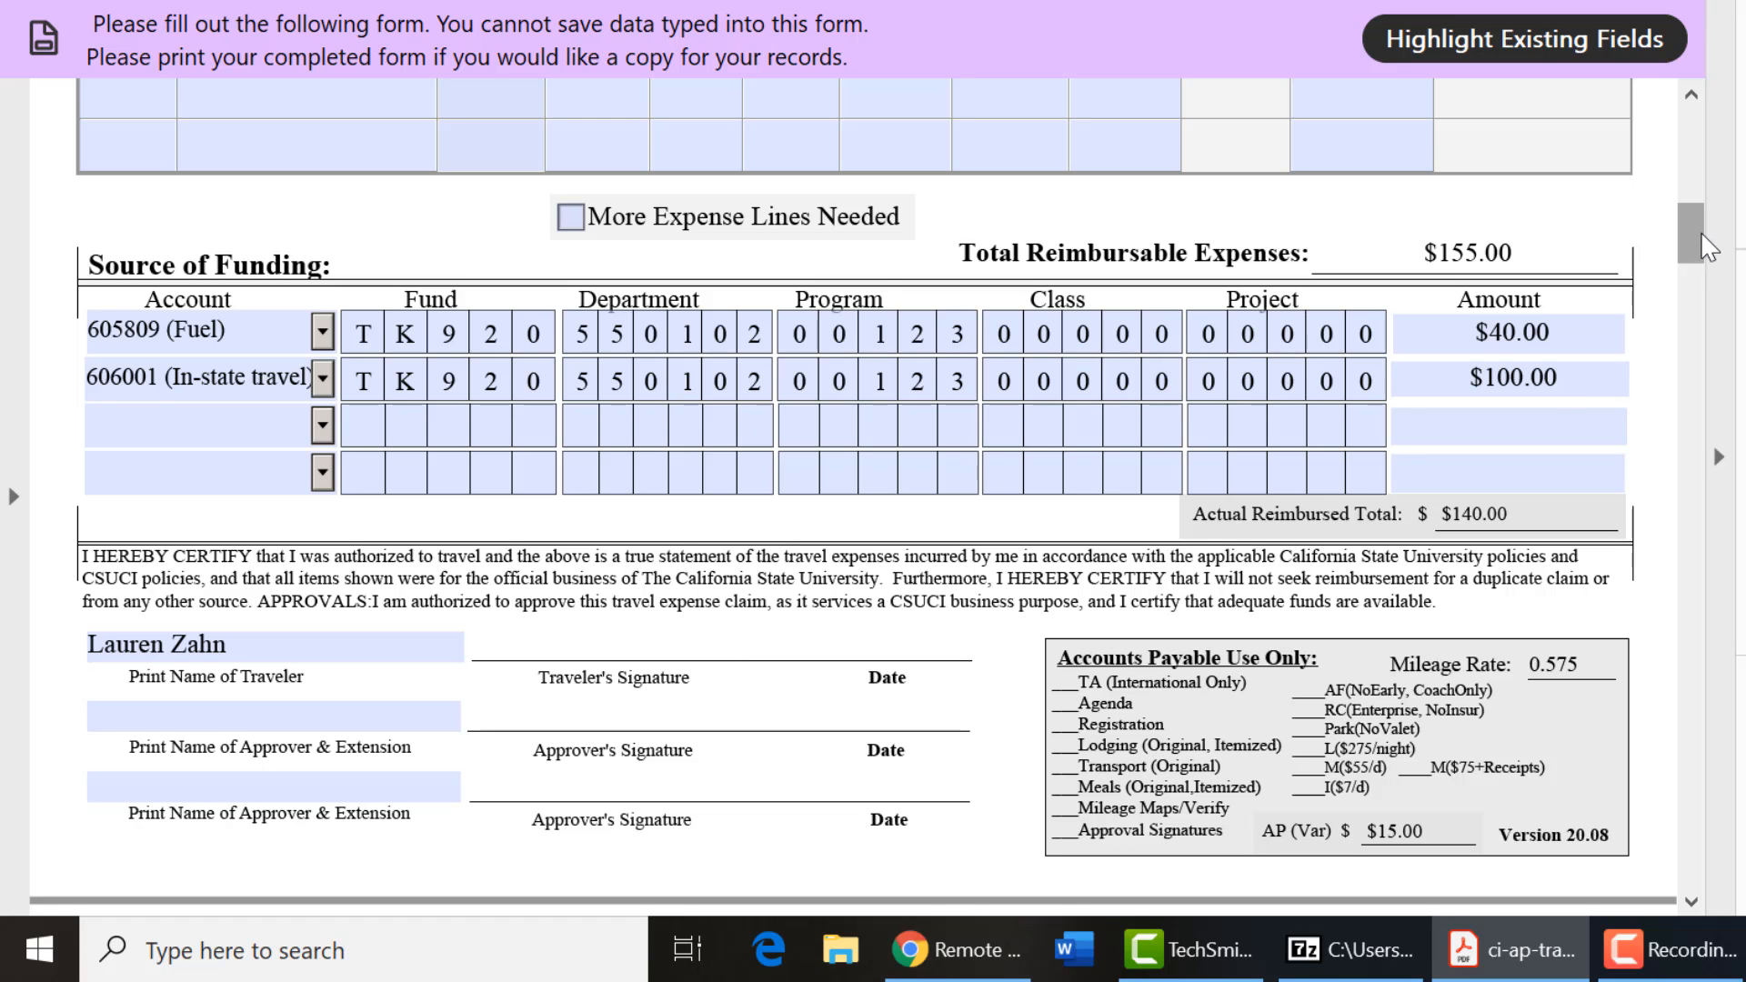
left_click_drag(1701, 231, 1691, 155)
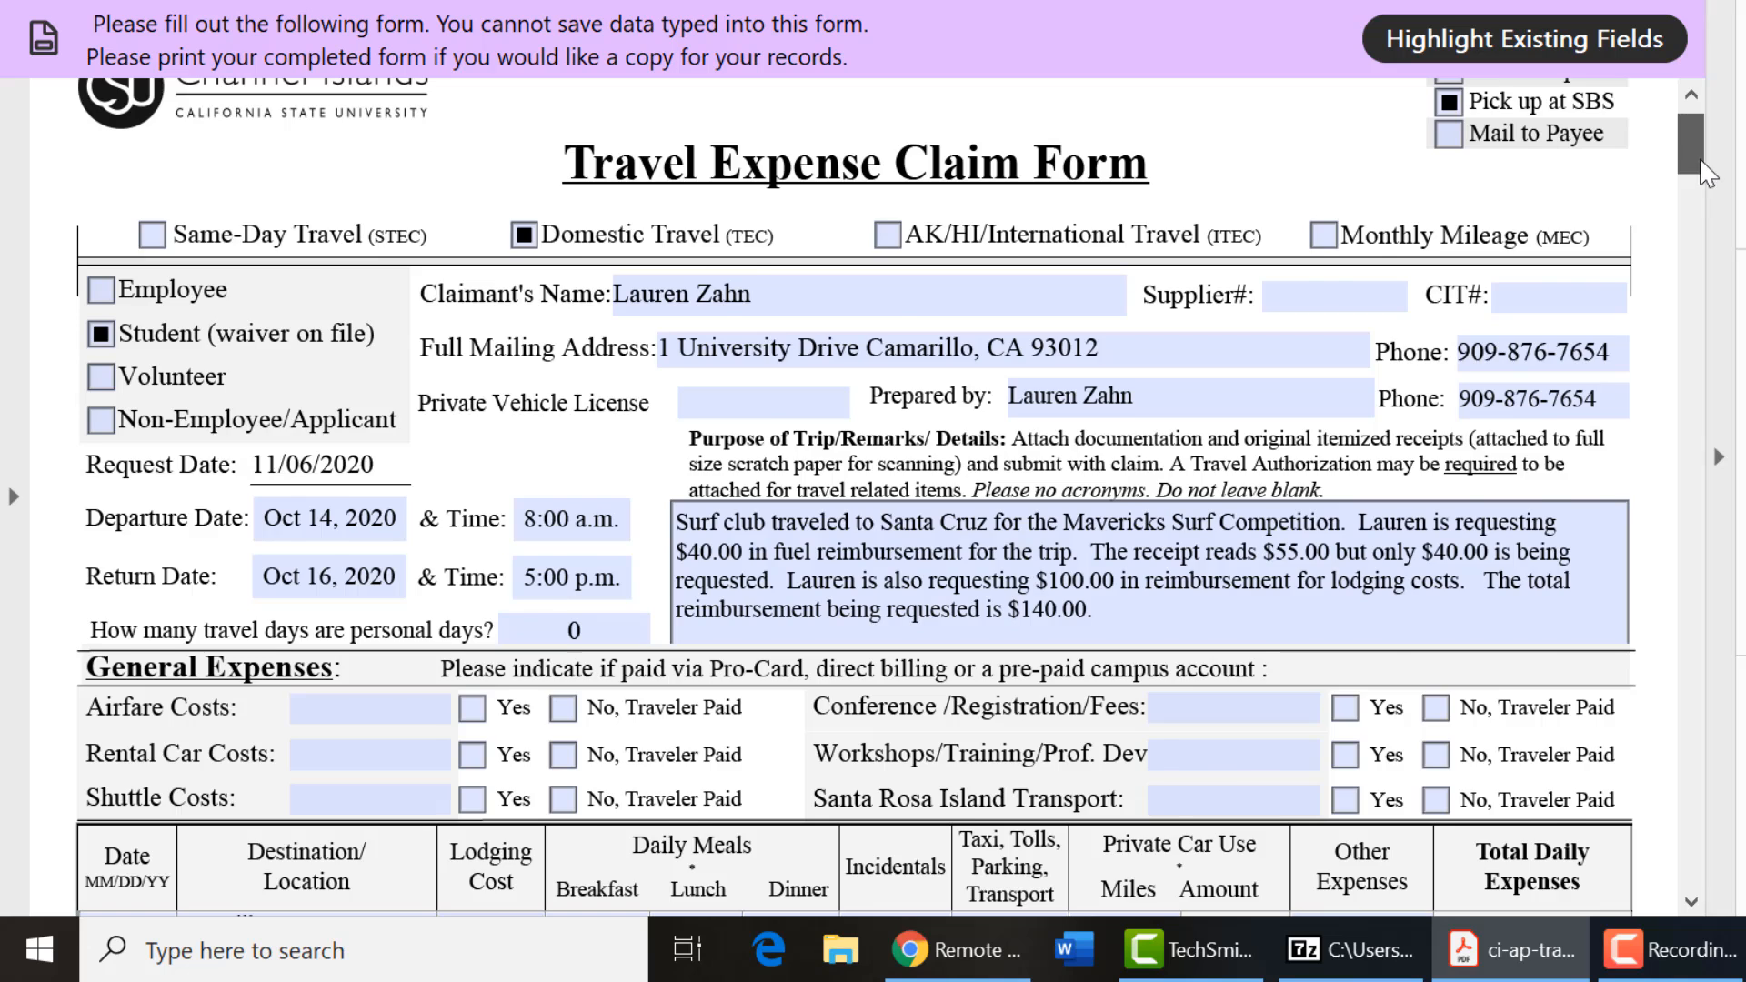
left_click_drag(1697, 168, 1694, 136)
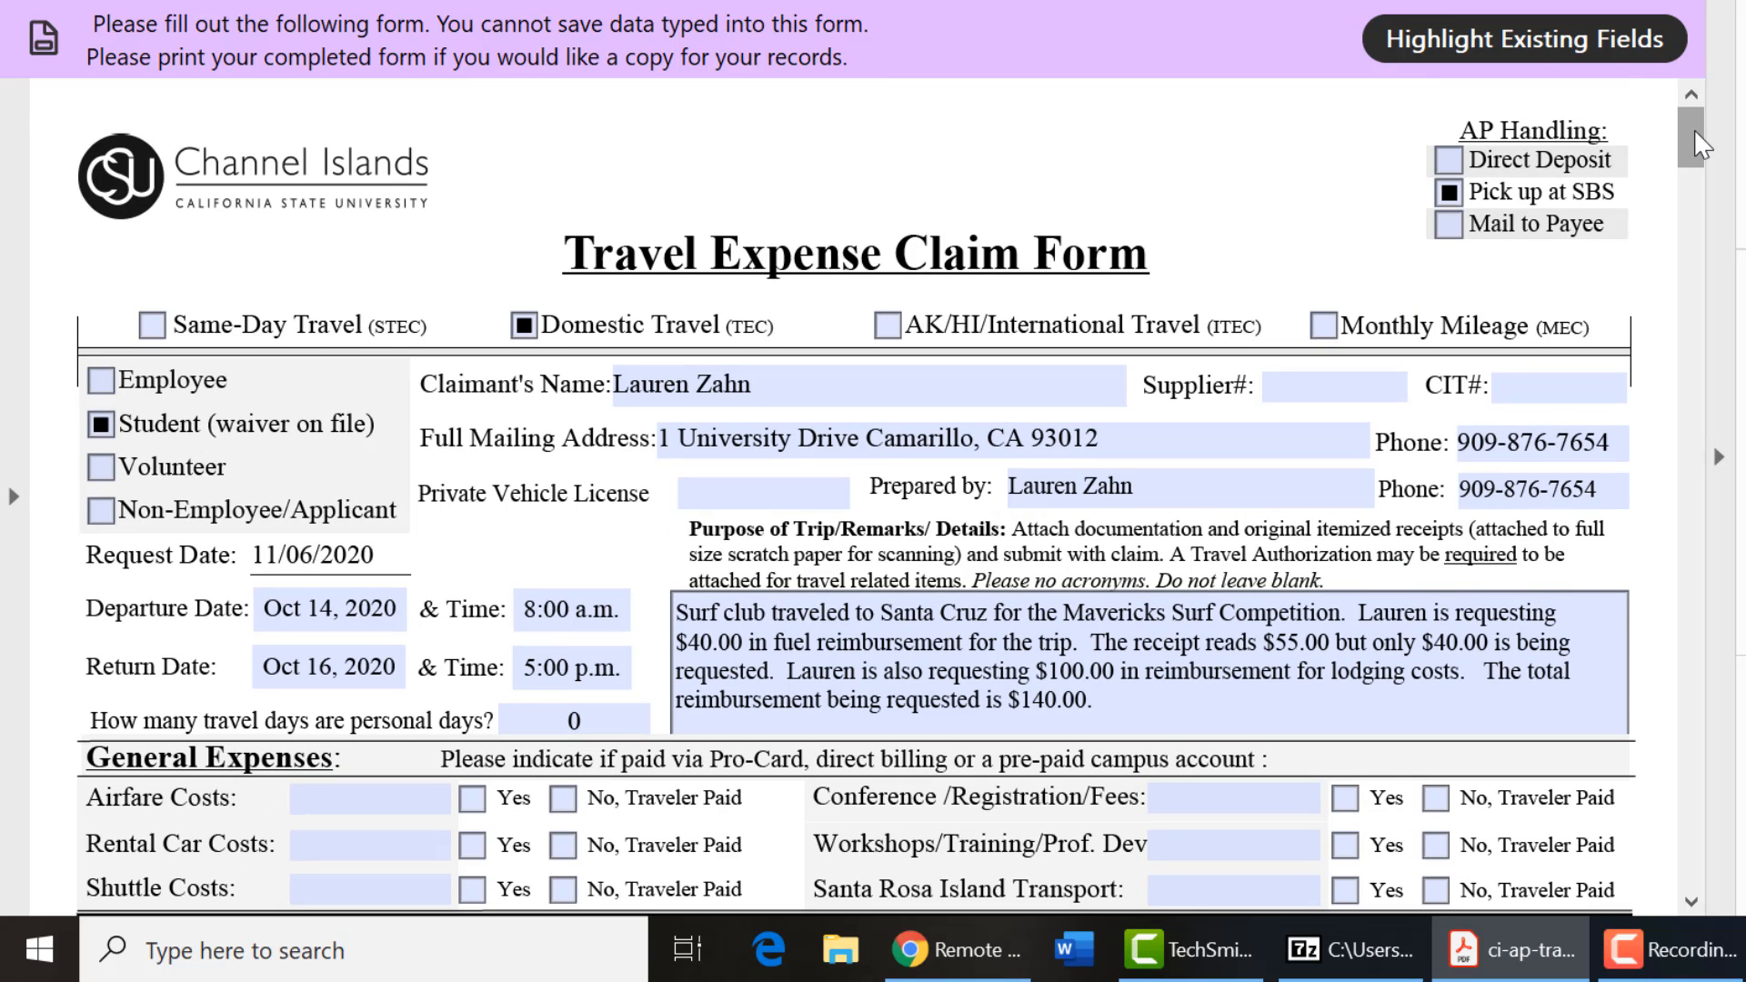